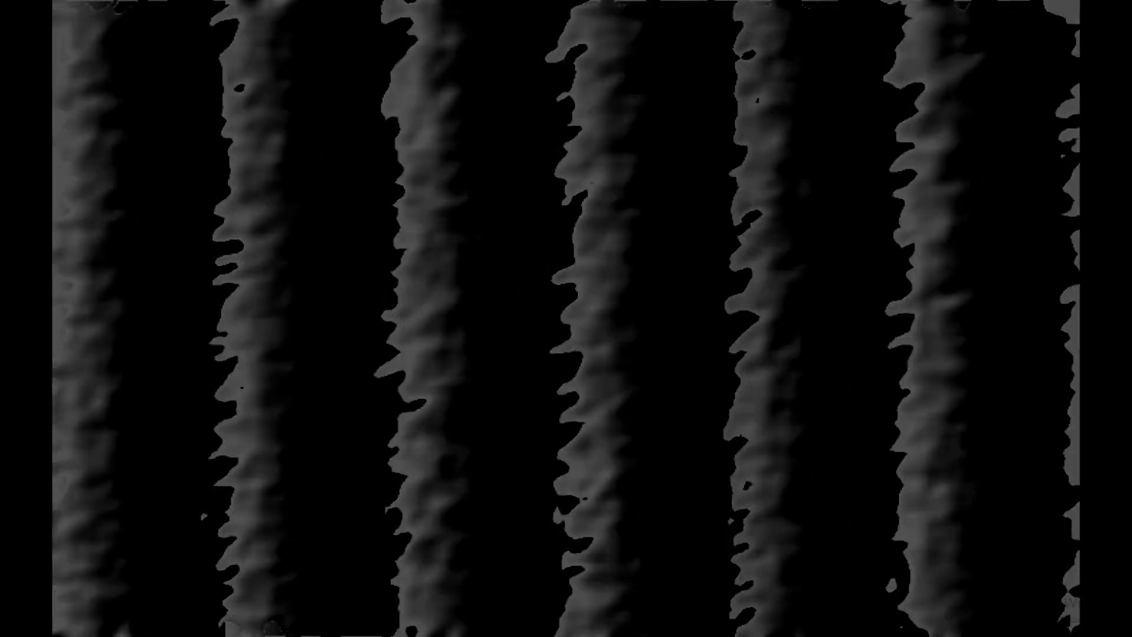
Step: Search Google for a checkered paper-sheet background for tic-tac-toe, using the query 'ЯВНЫЙ ФОН ДЛЯ КРЕСТИКОВ НОЛИКлист'
text(ЯВНЫЙ ФОН ДЛЯ КРЕСТИКОВ НОЛИКлист)
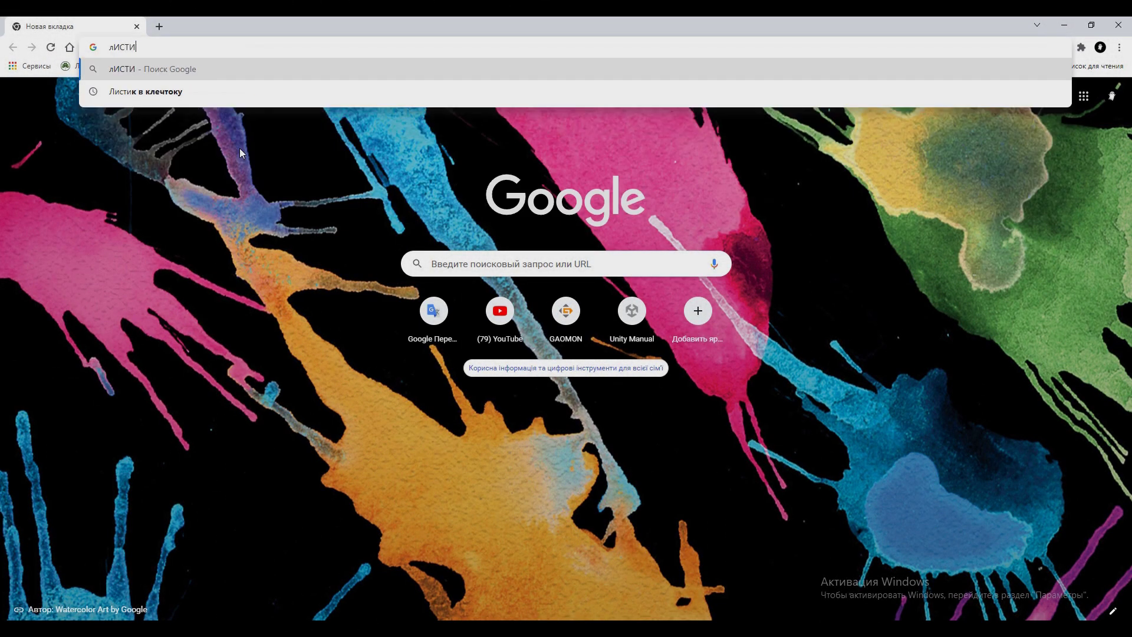
key(Return)
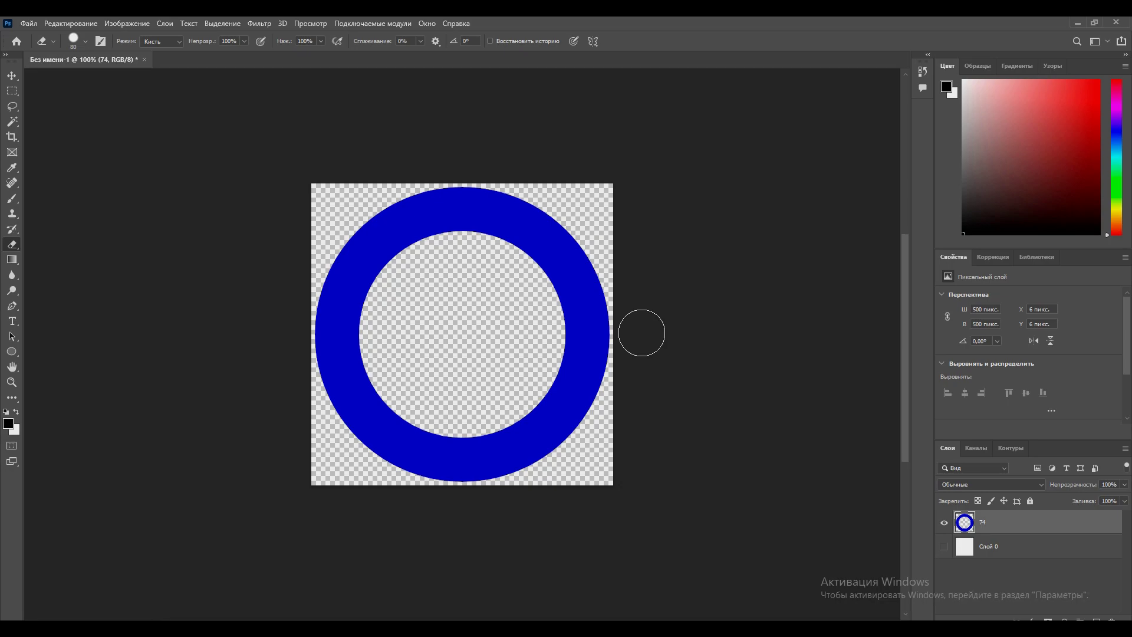
Step: Erase the blue ring from the canvas and start saving the image as a PNG file
mouse_move(548, 452)
mouse_down()
mouse_move(286, 293)
mouse_move(629, 263)
mouse_move(590, 425)
mouse_up()
click(28, 23)
click(77, 255)
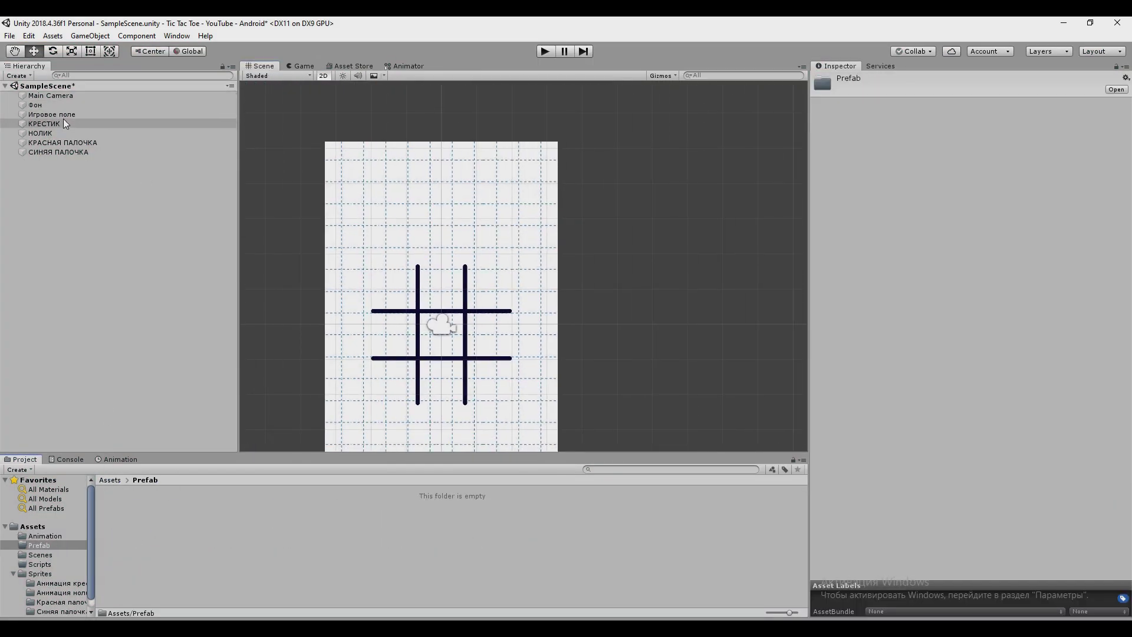
Step: Make НОЛИК a prefab and place cross and zero prefab copies onto the grid cells
click(33, 133)
drag(30, 133, 180, 516)
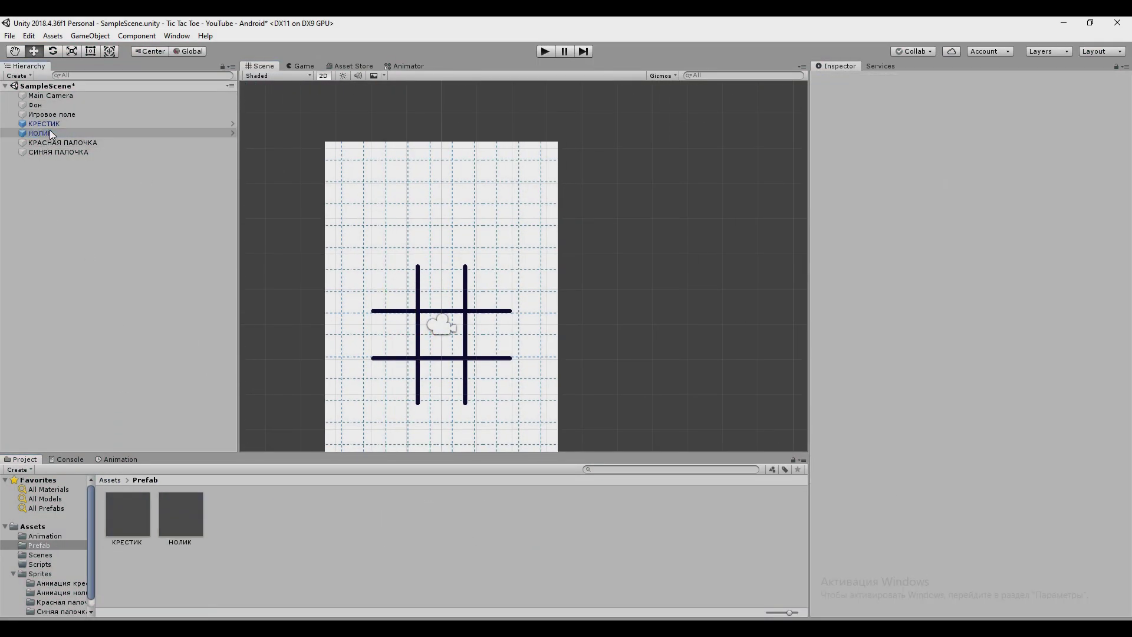
drag(395, 287, 396, 288)
scroll(361, 311, up, 3)
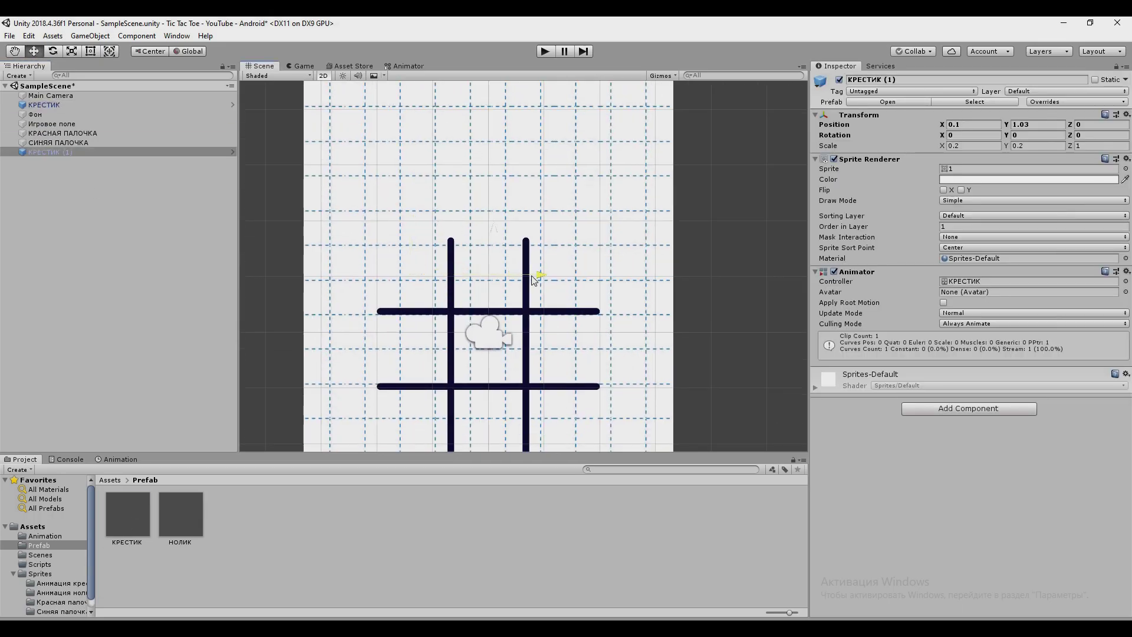
drag(496, 345, 538, 307)
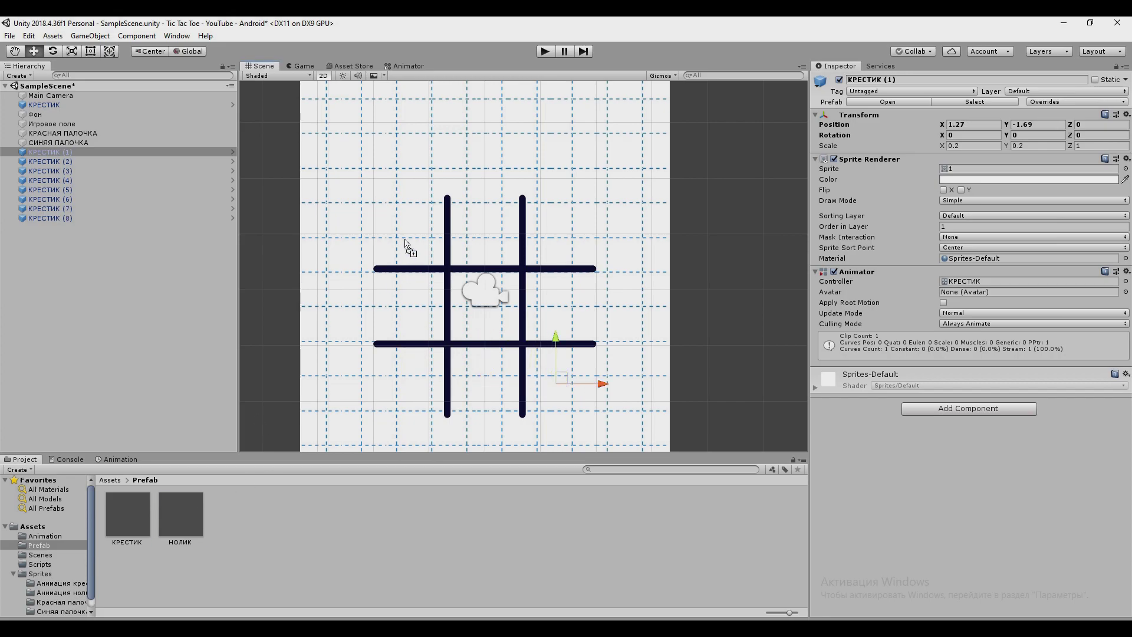
drag(406, 243, 416, 230)
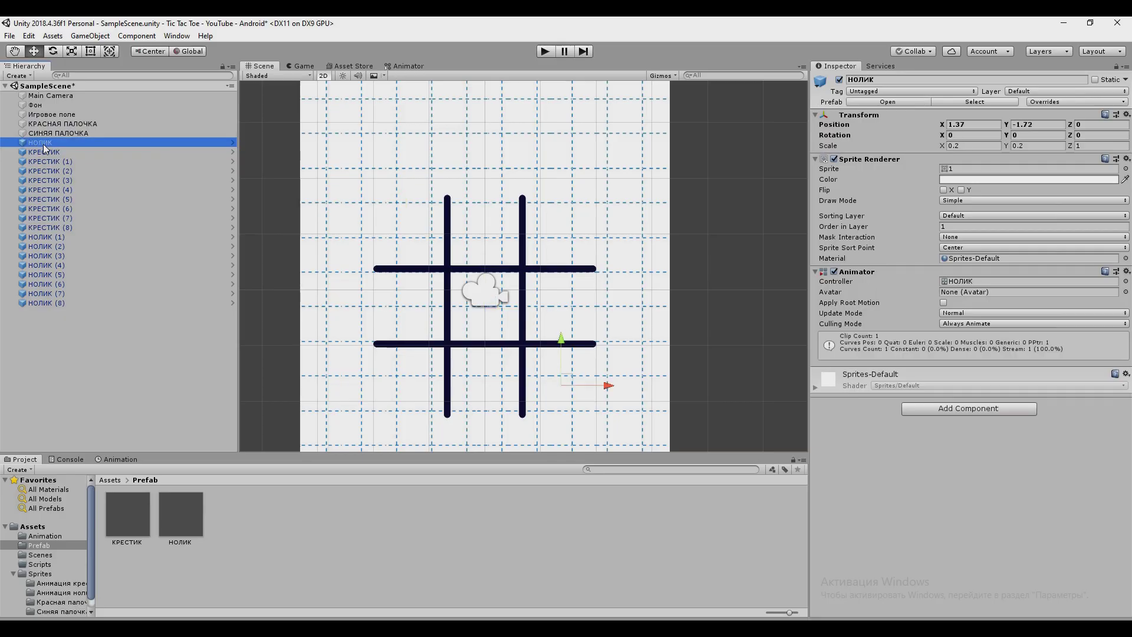
mouse_move(47, 142)
mouse_down()
mouse_move(113, 208)
mouse_move(92, 232)
mouse_up()
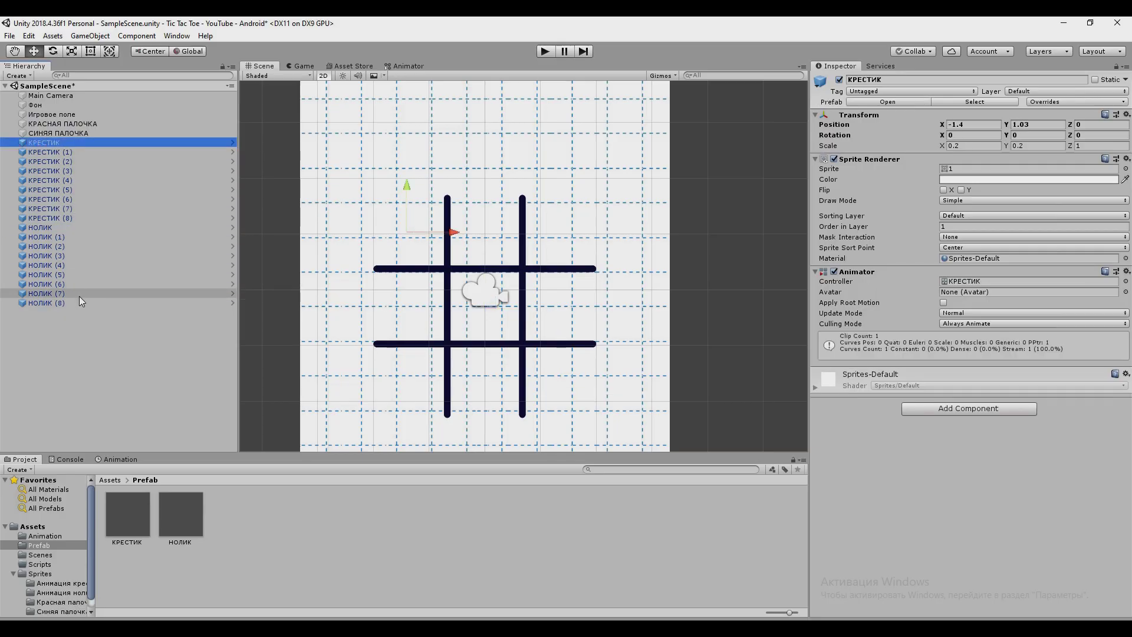
Step: Deactivate all pieces from КРАСНАЯ ПАЛОЧКА through НОЛИК (8)
click(73, 123)
shift+click(94, 299)
click(842, 84)
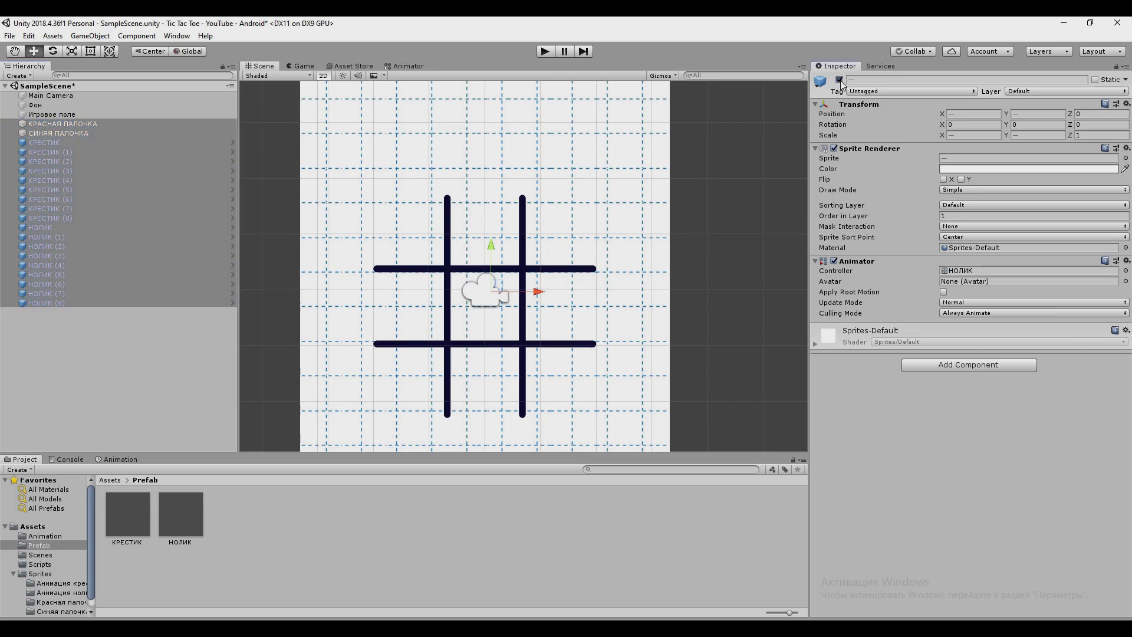
click(200, 348)
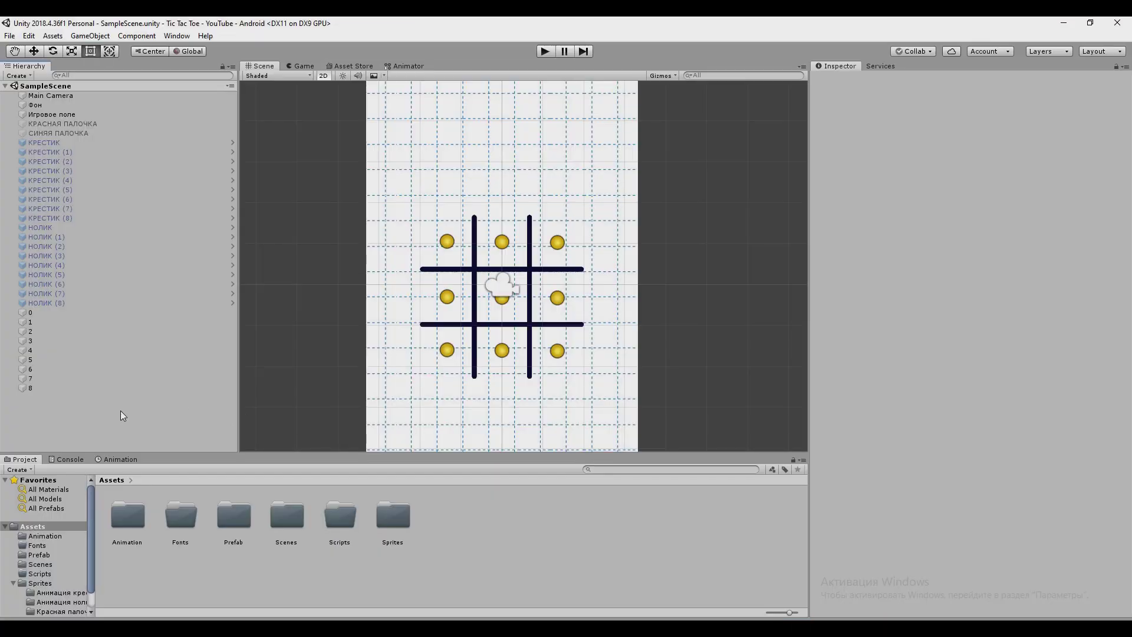
Step: Add a red 'ТВОЙ ХОД' UI Text on a Canvas and create a C# script named Game in Assets/Scripts
right_click(120, 410)
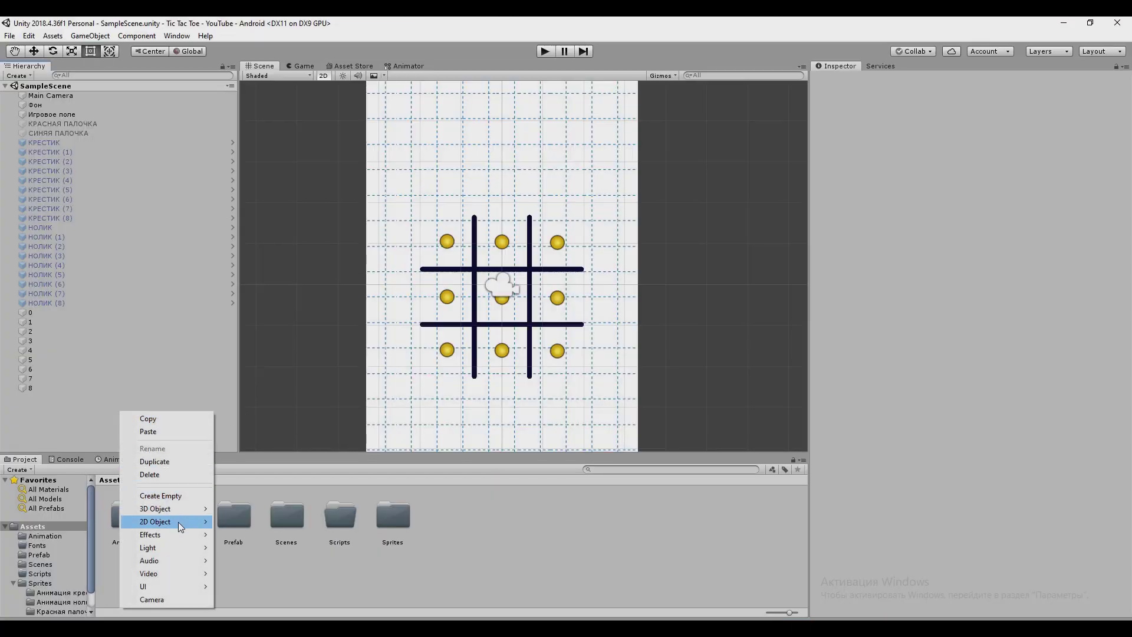
click(171, 497)
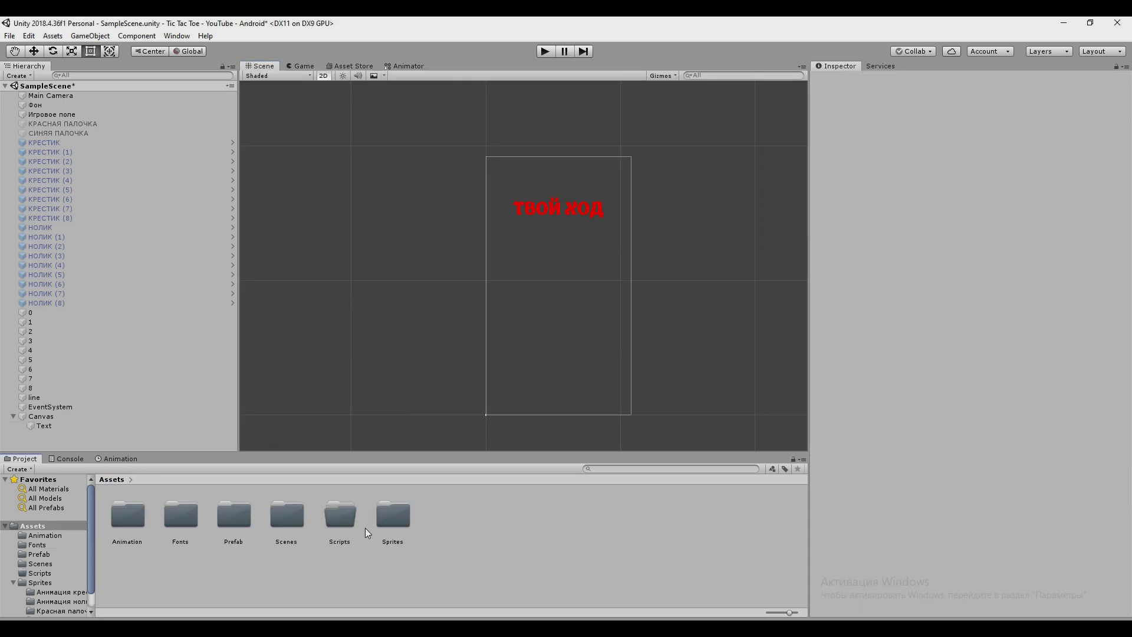
click(323, 522)
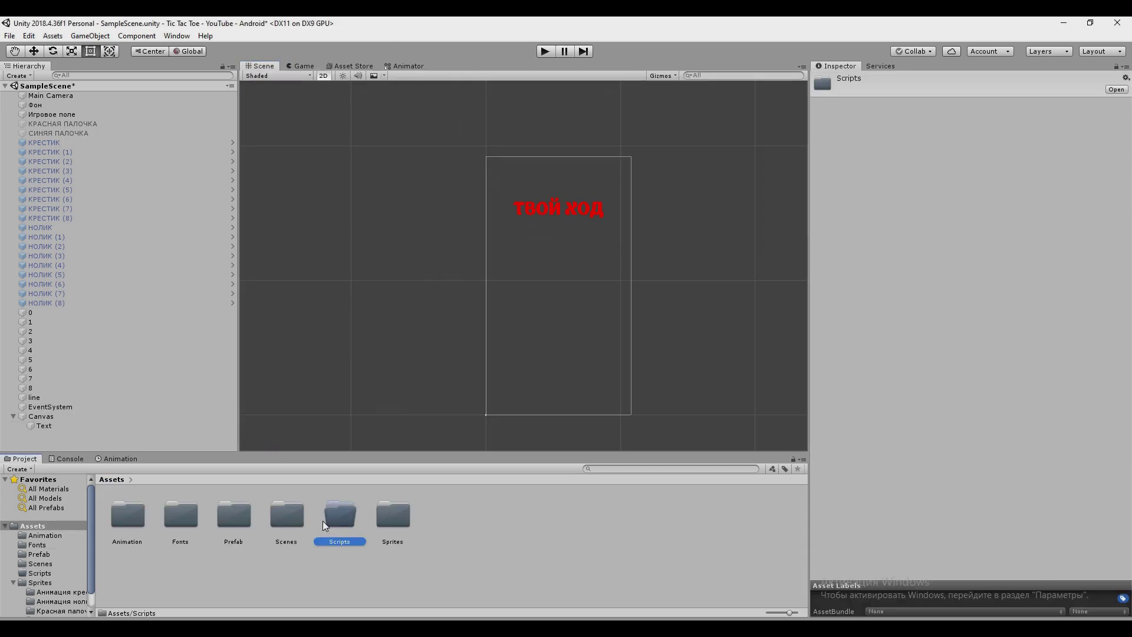
double_click(323, 522)
right_click(331, 541)
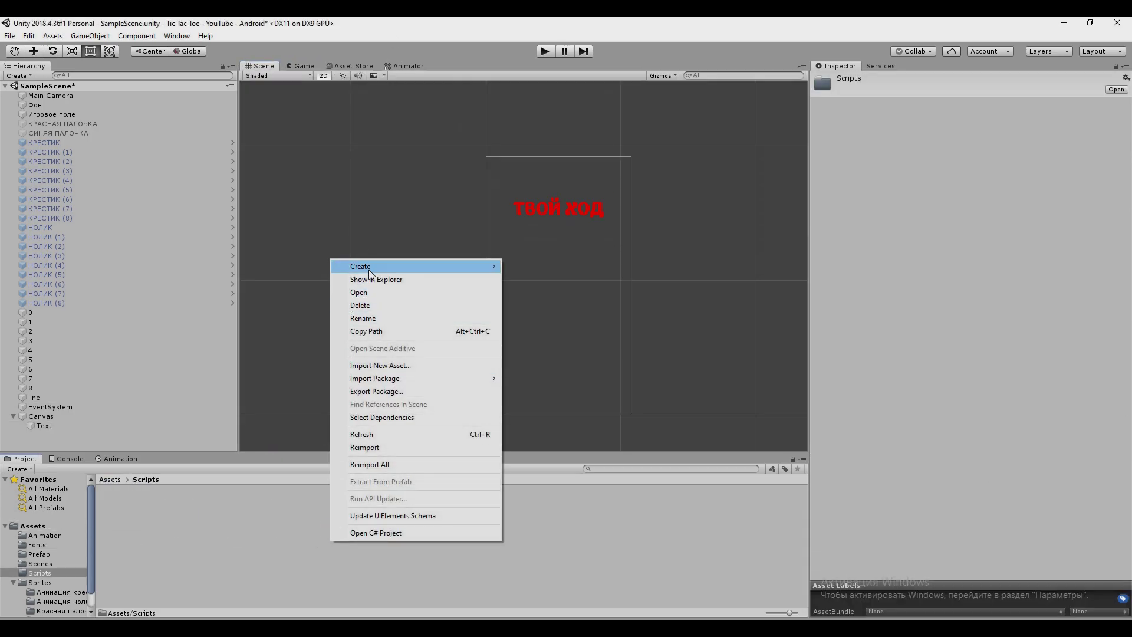
mouse_move(433, 266)
click(533, 228)
text(Game)
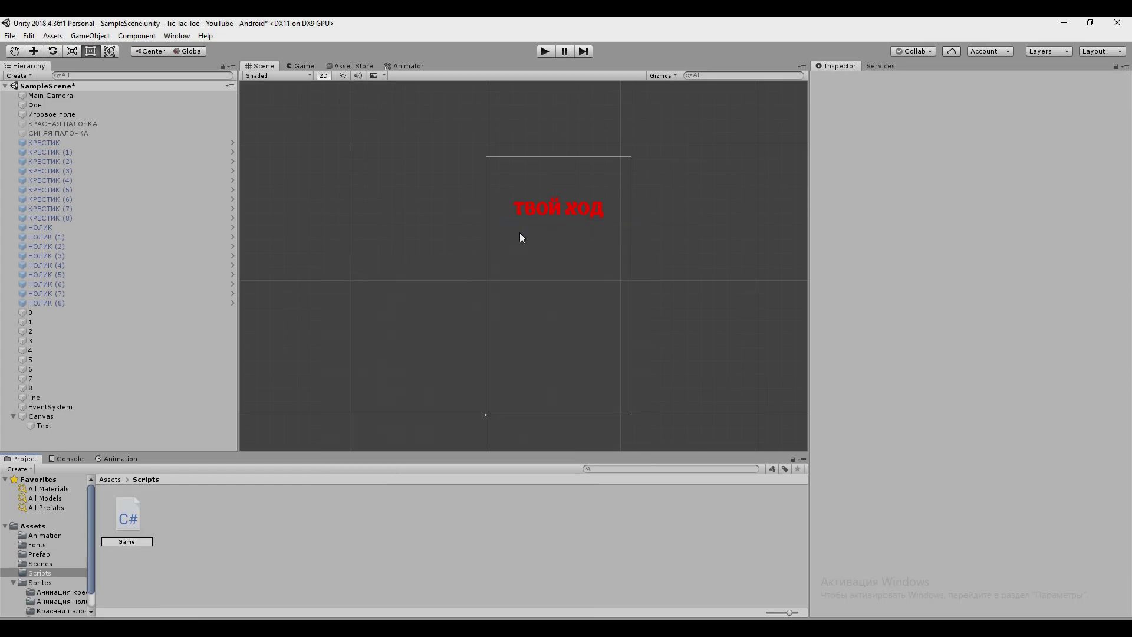
key(Return)
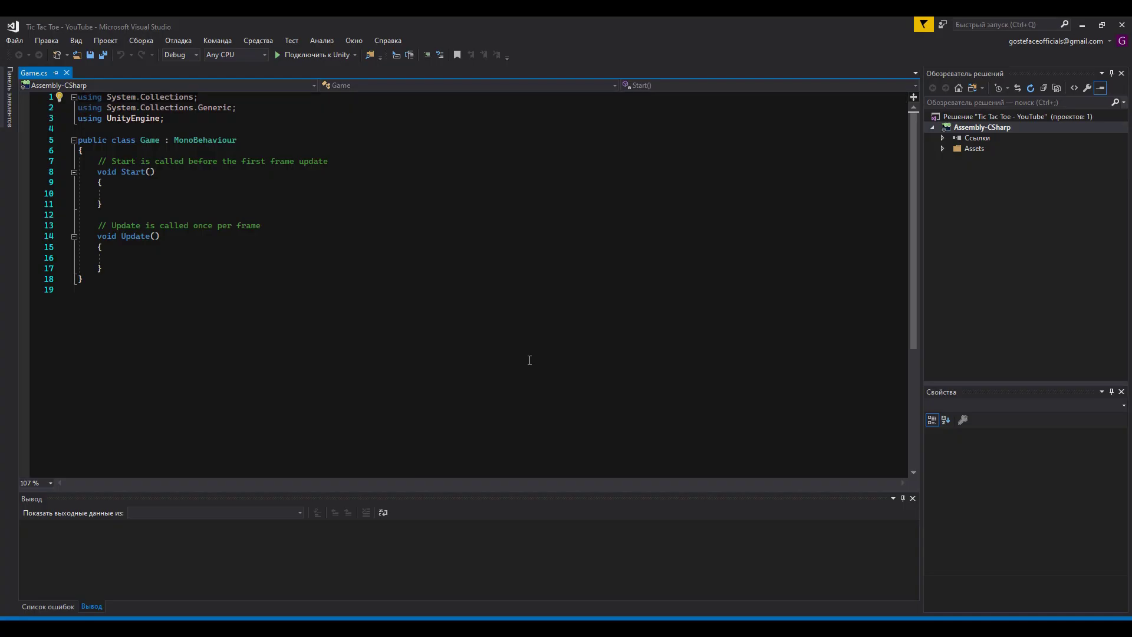
Step: Replace the System.Collections usings with UnityEngine.UI and UnityEngine.SceneManagement
key(ctrl+shift+Home)
key(BackSpace)
text(using)
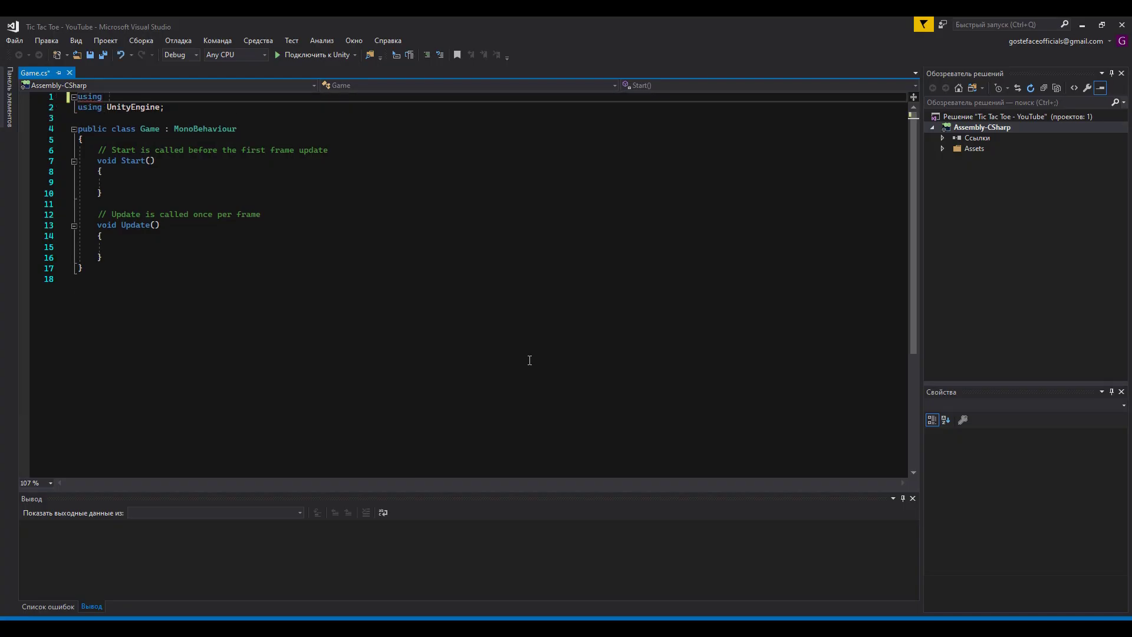
text(UnityEngine.)
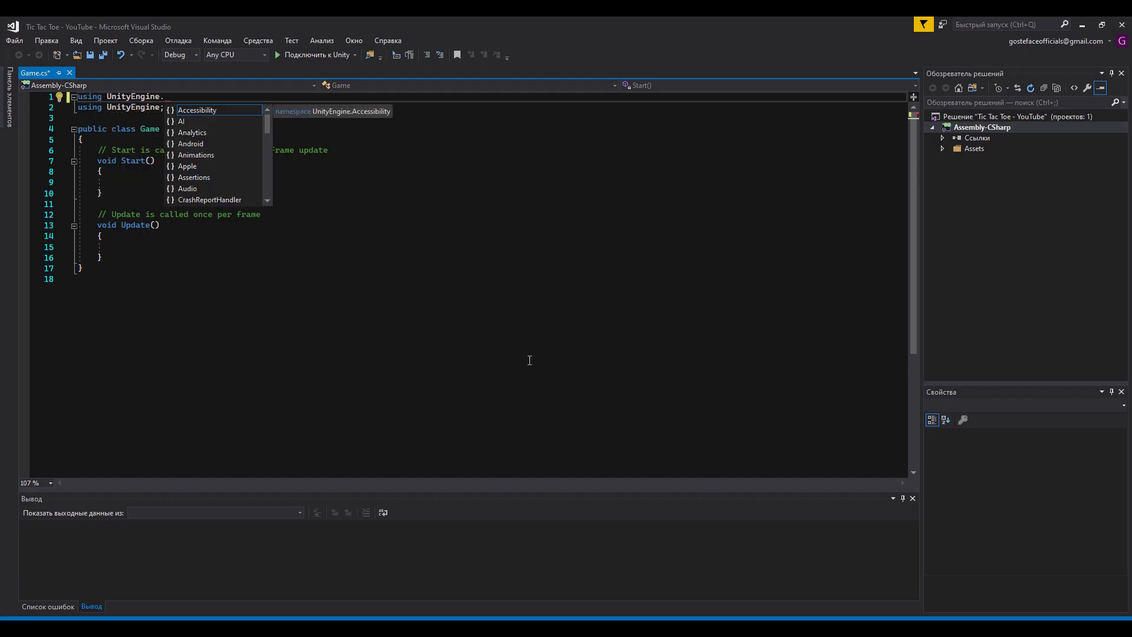
text(UI;)
key(Return)
text(ng UN)
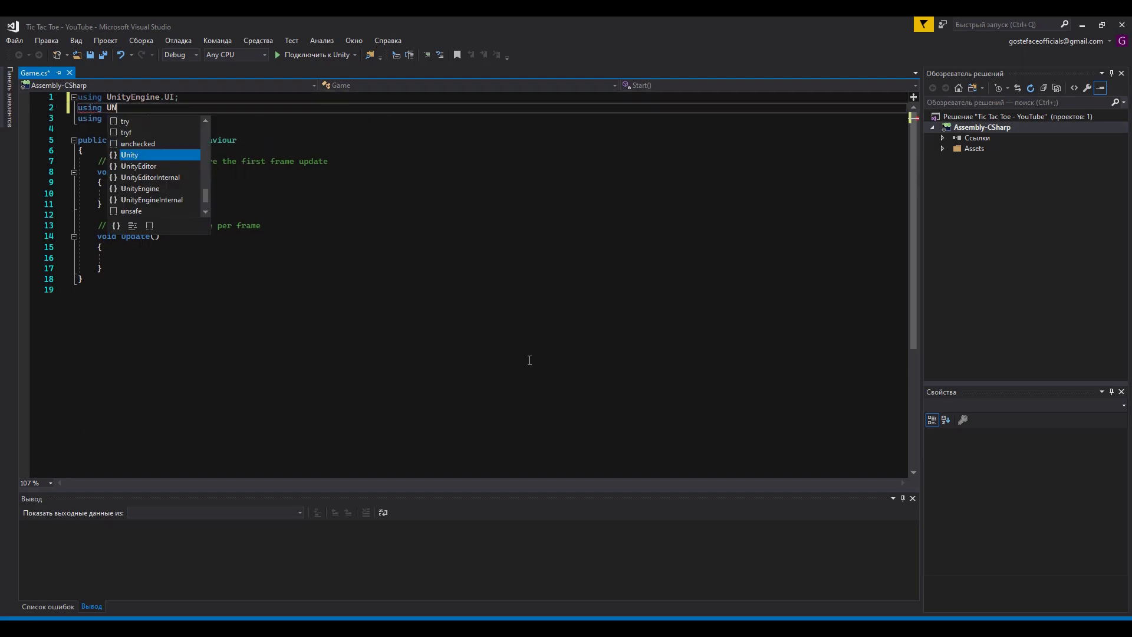
text(.S)
key(Tab)
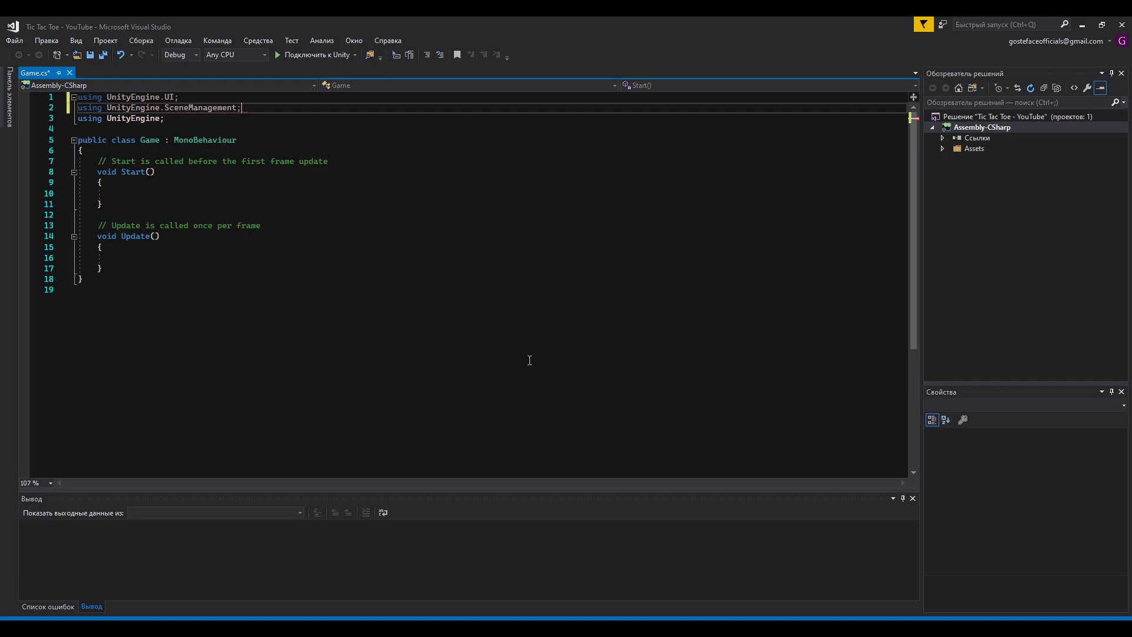
key(Down)
key(Down)
key(Down)
key(Down)
key(Down)
key(End)
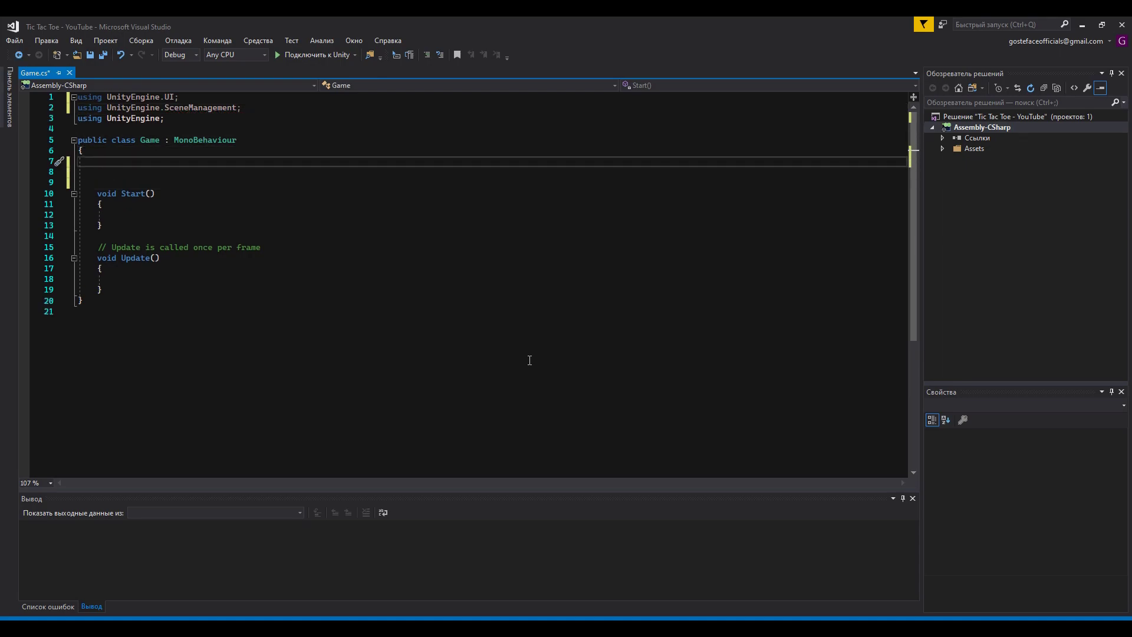
Step: Declare public GameObject arrays crosses and zeros, each sized 9
text(public Gam)
key(Tab)
text([] crosses = new GameObject[)
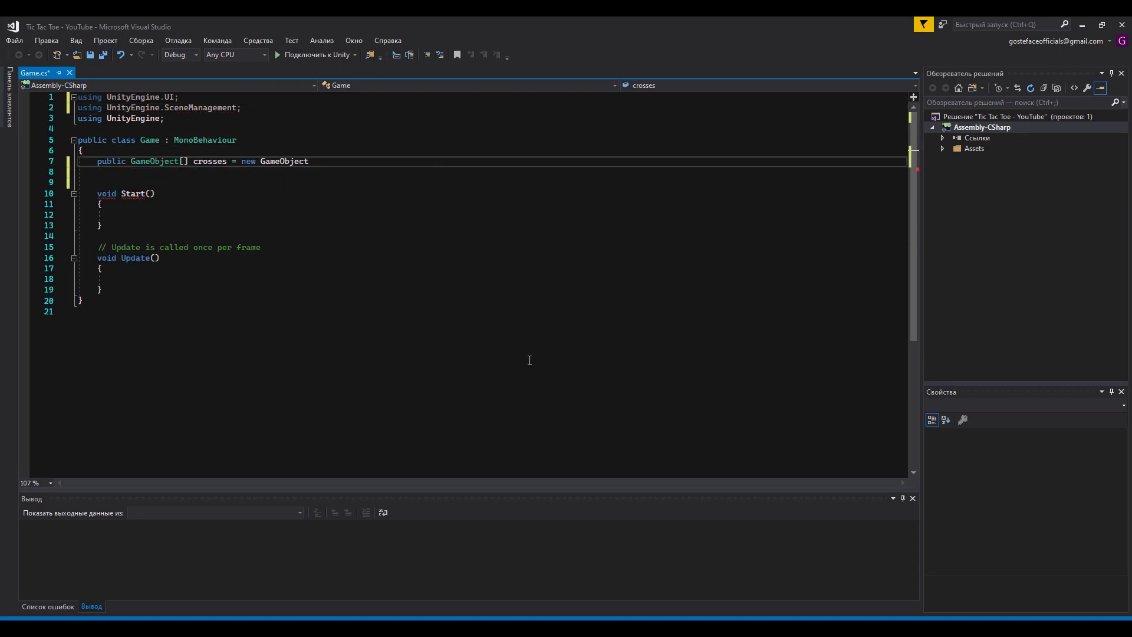
text(9];)
key(Return)
text(public GameObject[] zeros = ne)
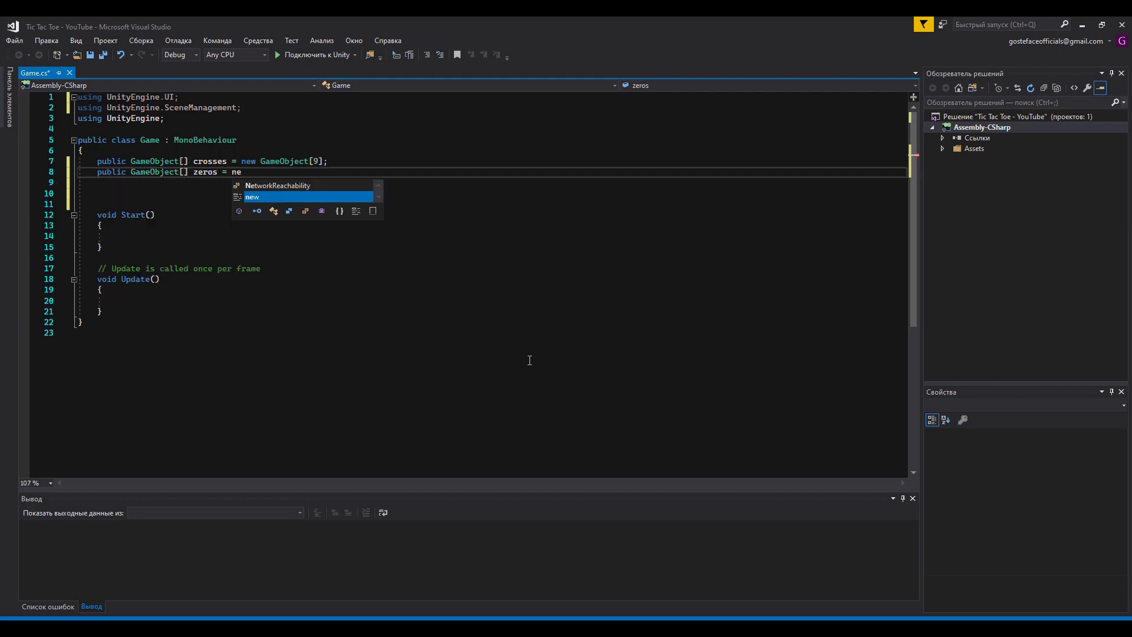
text(w GameObject[]9];)
key(Down)
key(Down)
Step: Declare public GameObject fields redline, blueline and line, set to null
text(blic redlin)
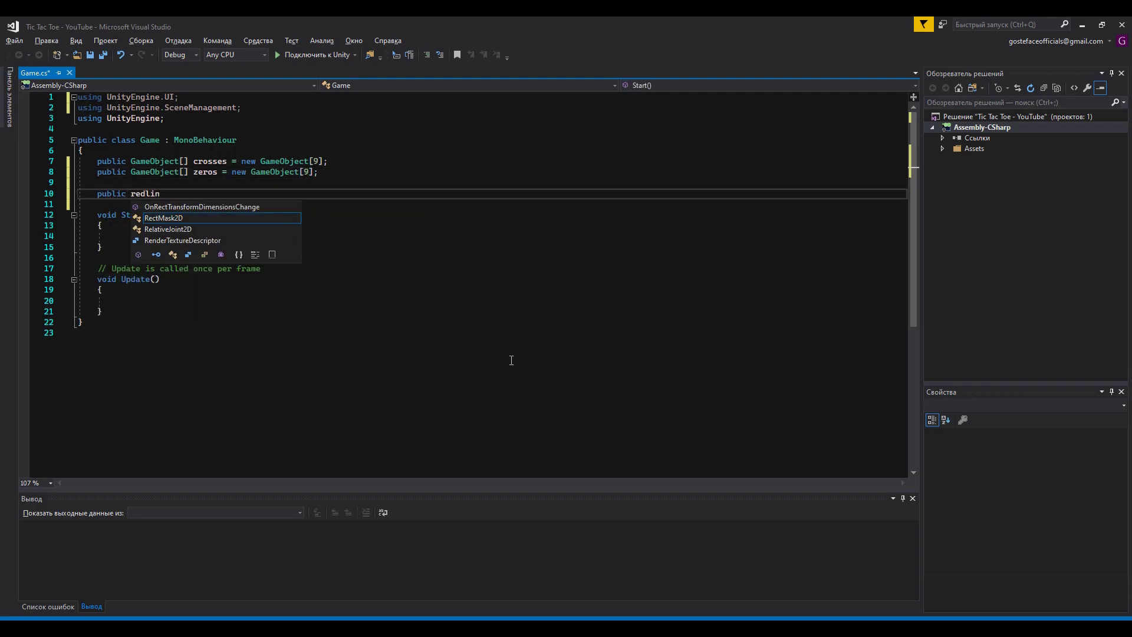
text(e, blueline)
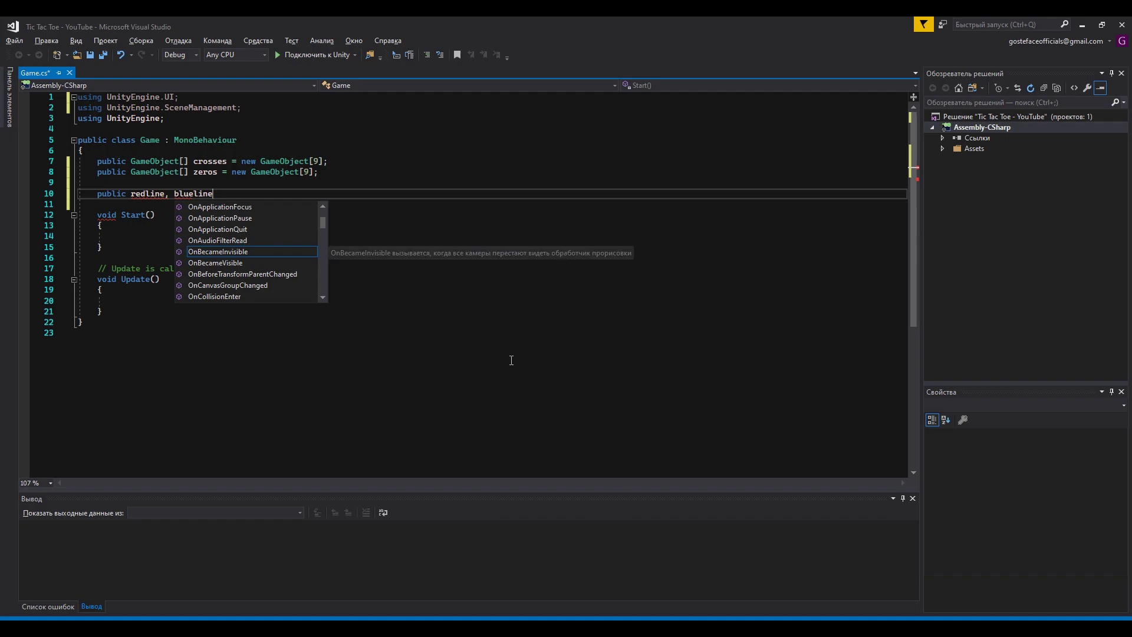
key(Escape)
key(ctrl+Left)
key(ctrl+Left)
key(ctrl+Left)
text(Ga)
key(Tab)
key(End)
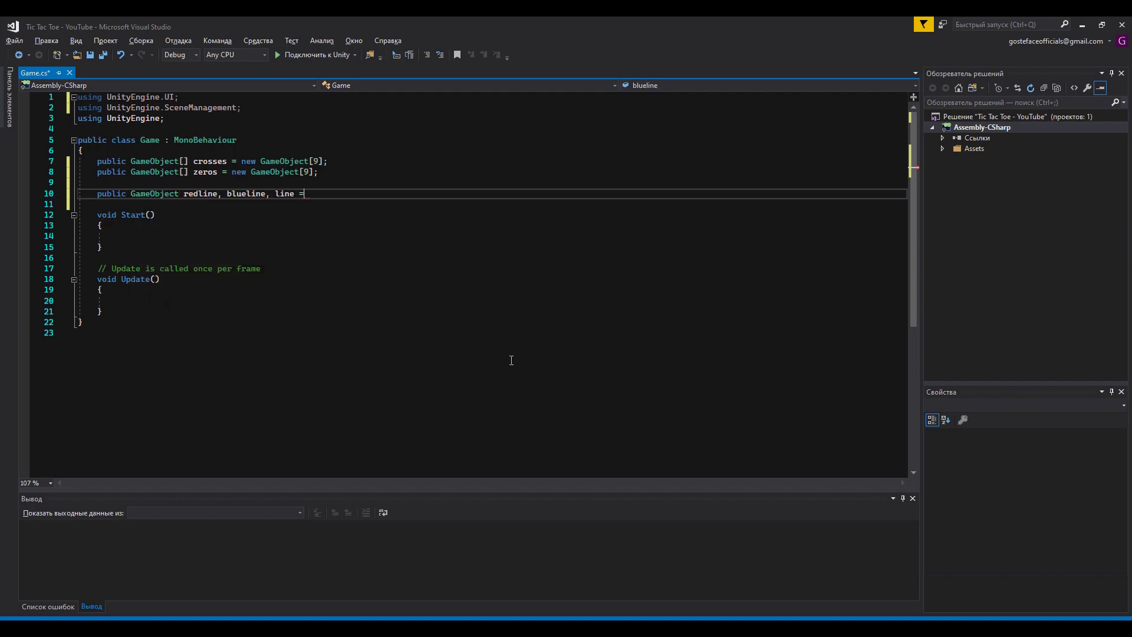
text( null;)
key(Return)
key(Return)
Step: Add a public Text text field and Color fields crossesColor, zerosColor and ObichniiColor
text(public Text text;)
key(Return)
key(Return)
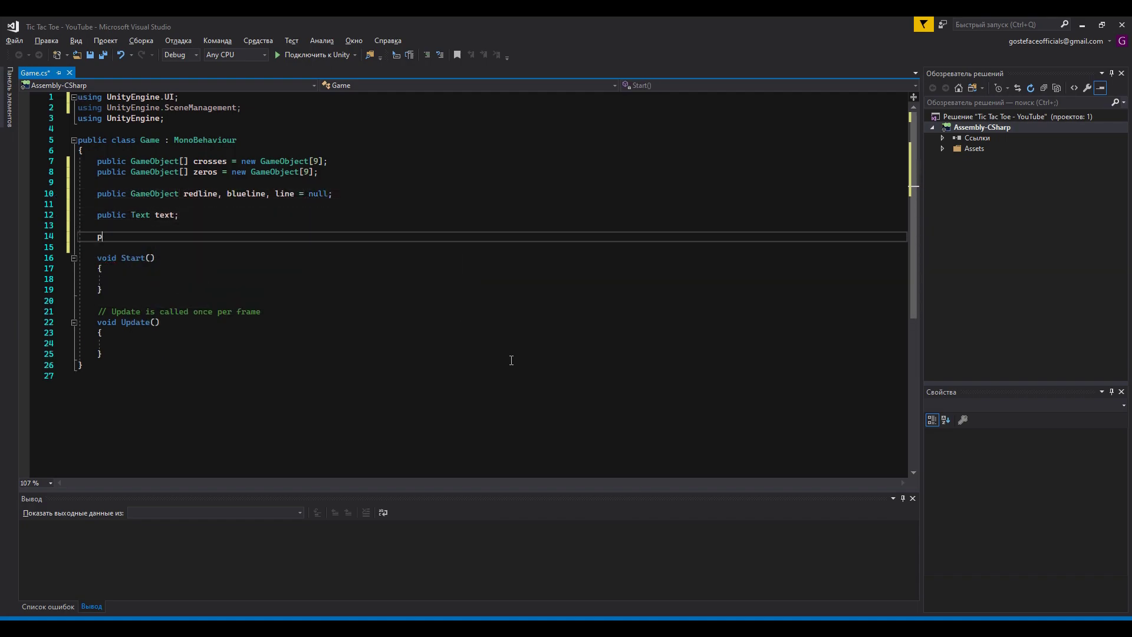
text(public Color crossesColor, zerosColor)
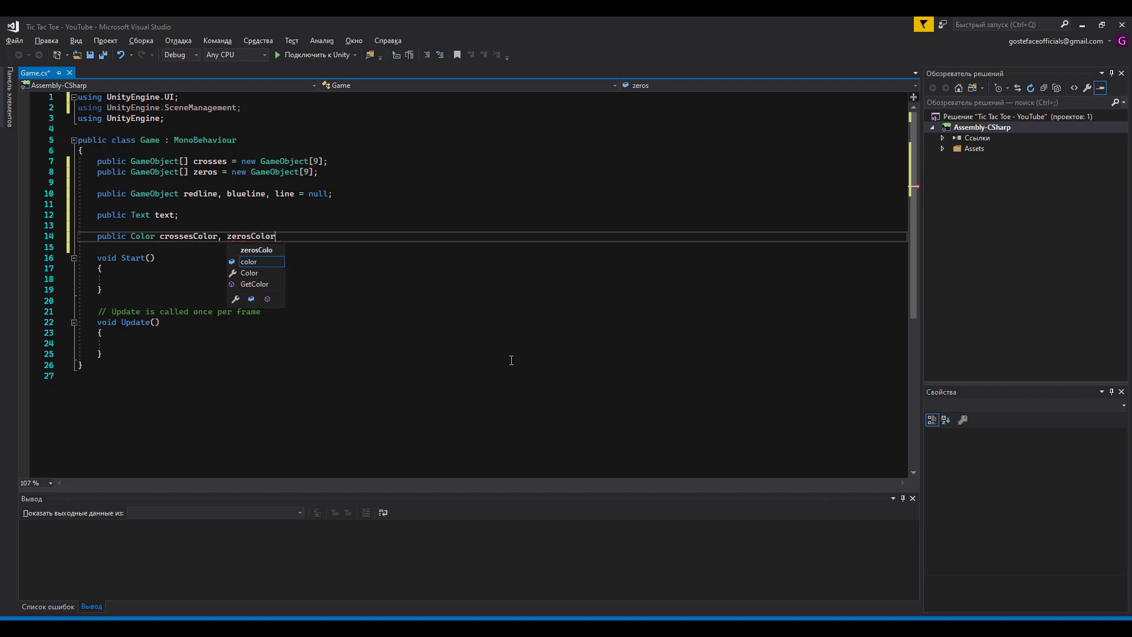
text(, ObichniiColor;)
key(Return)
key(Return)
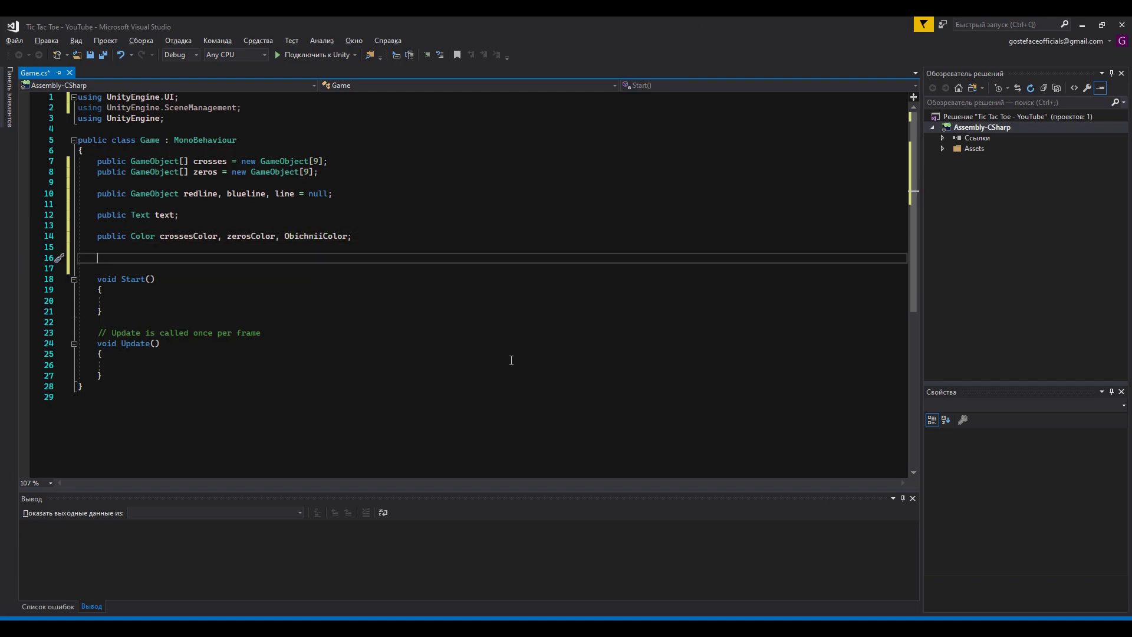
text(public int[] moves = )
text(n)
text(ew)
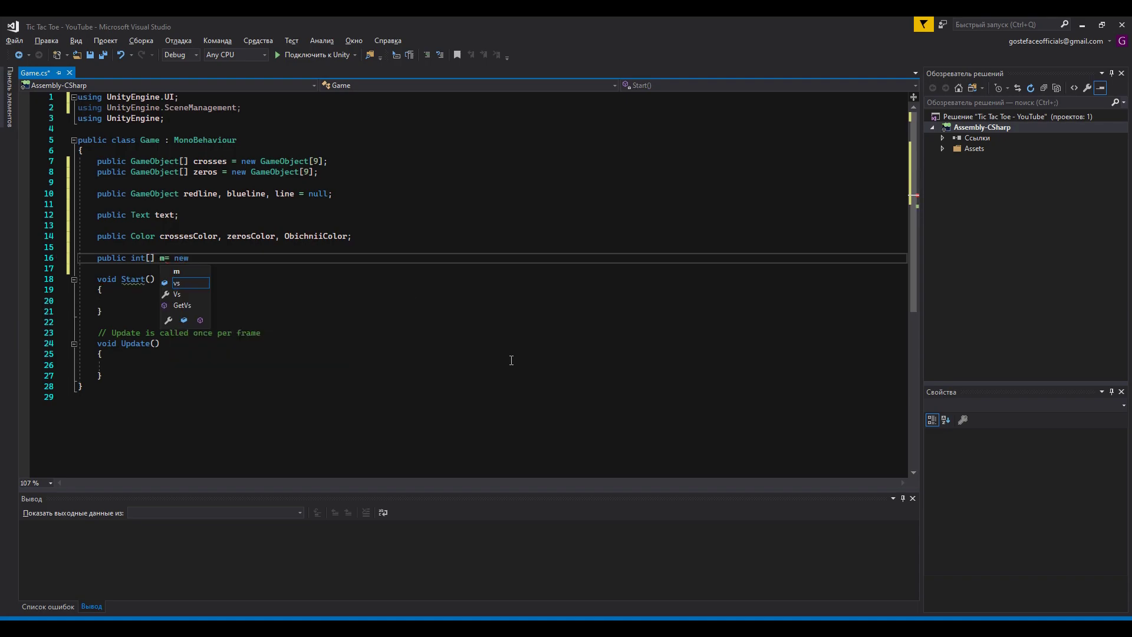
text( i)
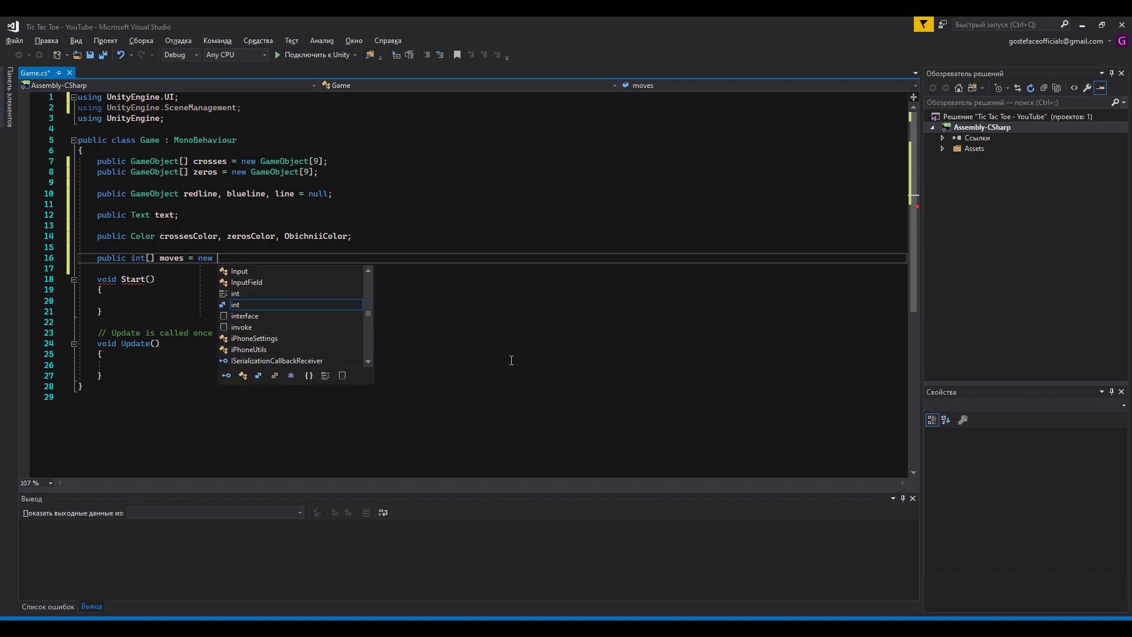
Step: Complete the nine-element int moves array with a comment, and declare int steps, a, b
key(Tab)
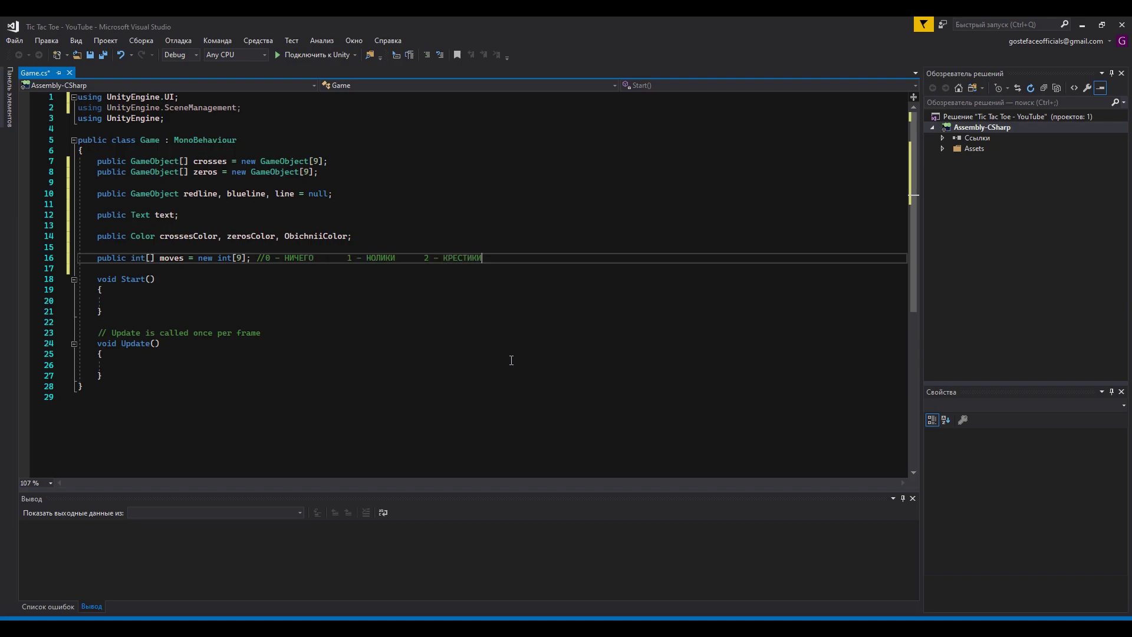
key(Return)
key(Return)
text(i)
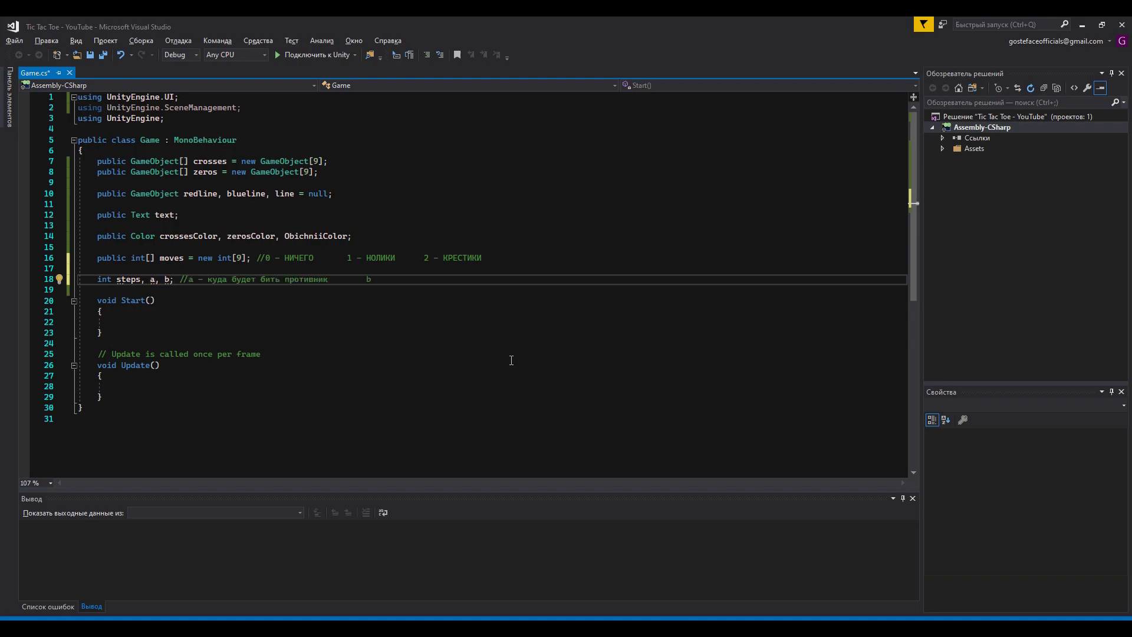
text(ить мы)
key(Return)
key(Return)
Step: Declare float time_for_reflection and bool fields _isFirst and _isYourRound
text(float time_f)
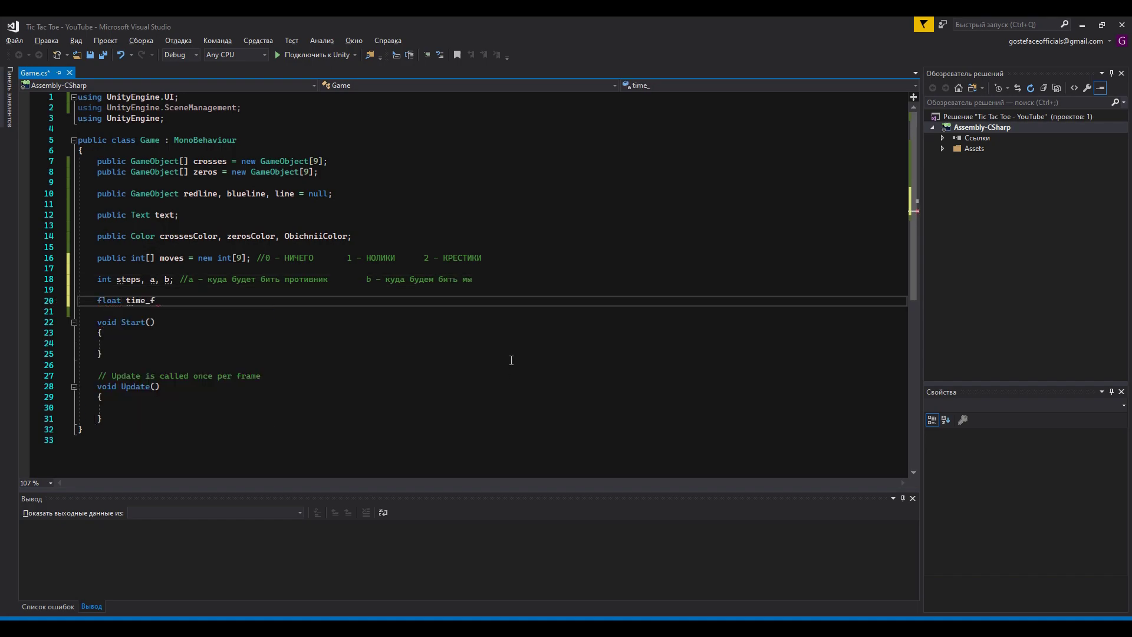
key(Left)
key(BackSpace)
key(BackSpace)
key(BackSpace)
key(End)
key(Return)
key(Return)
text(bool)
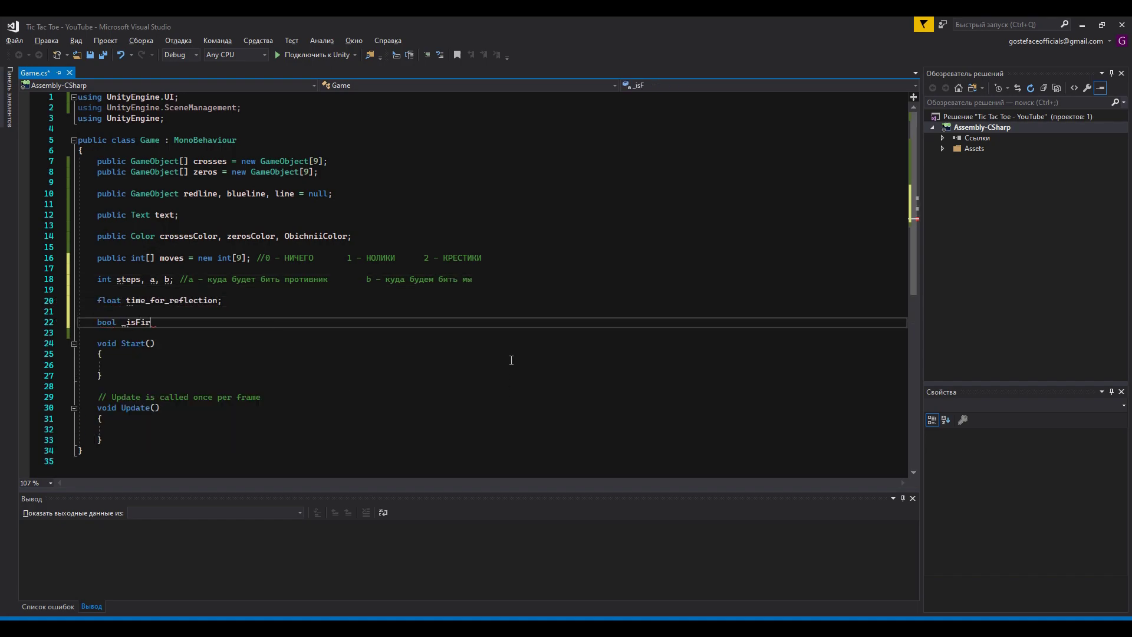
text(;)
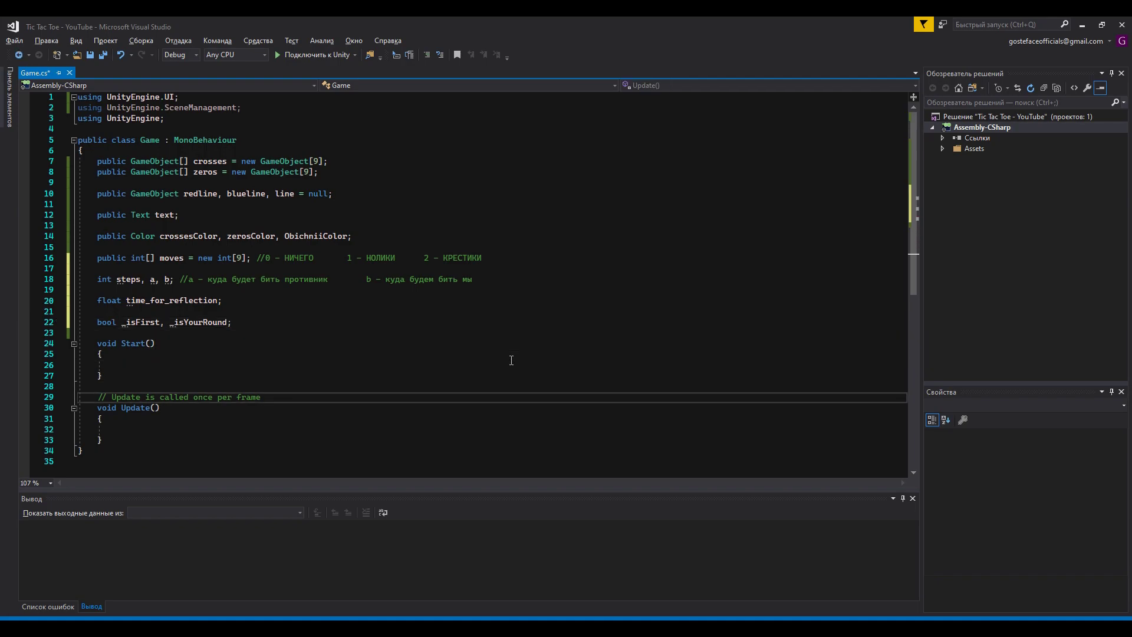
key(Return)
key(Return)
Step: In Start, set time_for_reflection to Random.Range(1f, 3f) and randomly decide who goes first
key(Down)
key(Down)
key(Down)
text(time_for_reflection = Random.Range()
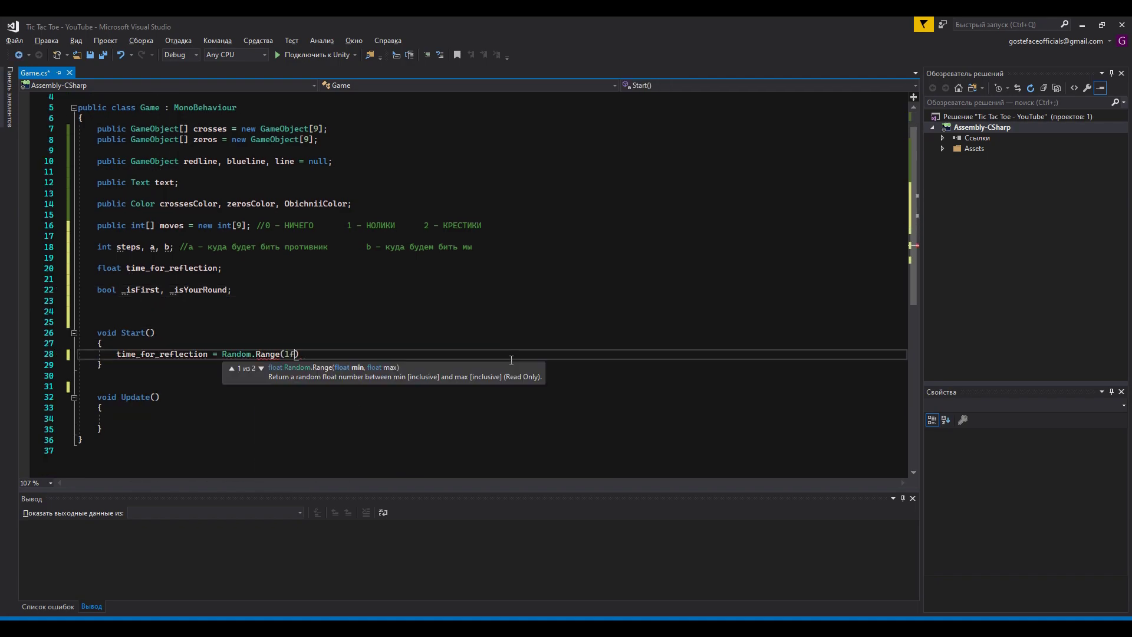
text(1f, 3f);)
key(Return)
text(if(Random.Range(0f,1f) <= 0.5f)
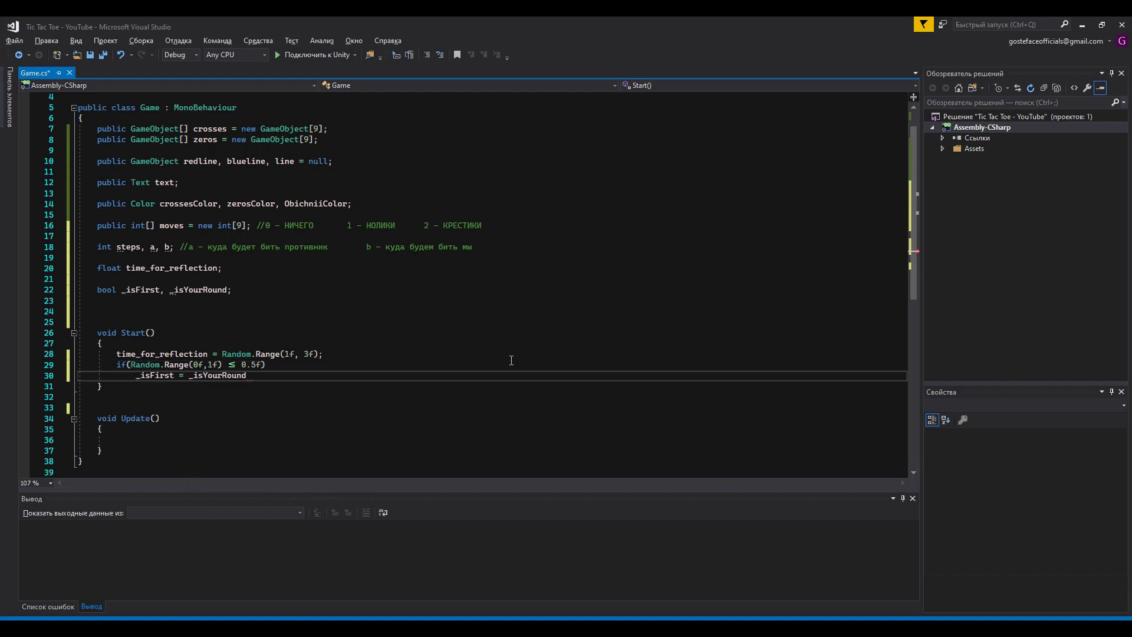
text( = false;)
key(Return)
text(else)
key(Return)
text(_isFirst = _isYourRound = true;)
Step: In Update, call RedactText("ХОД\nПРОТИВНИКА") on the opponent's turn, then begin a RedactText method
scroll(512, 361, down, 1)
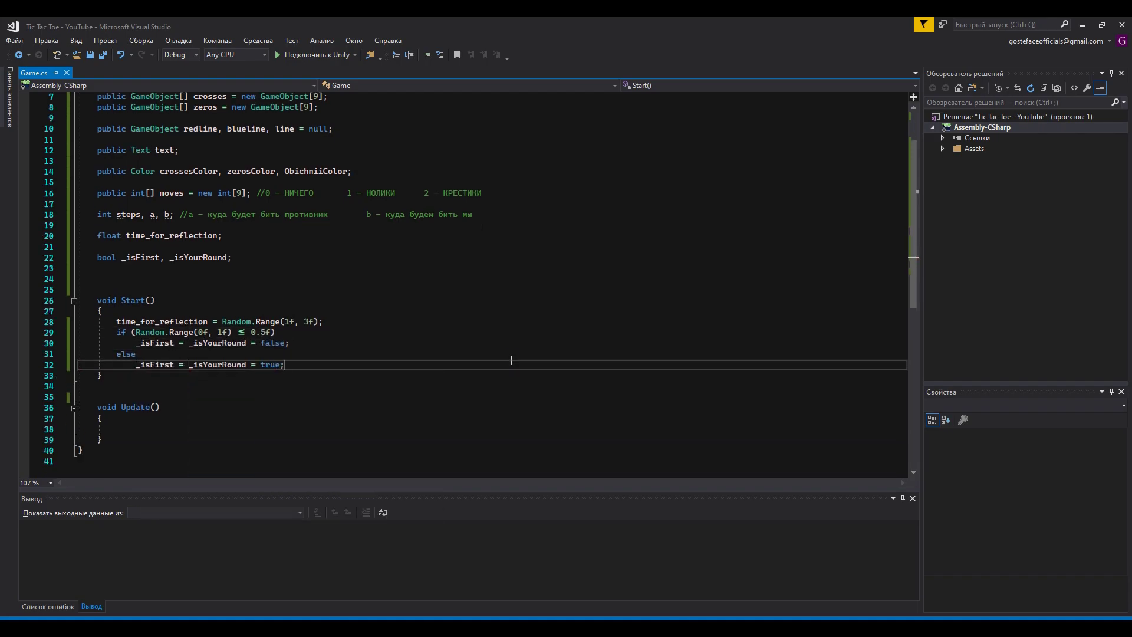
scroll(512, 360, down, 3)
click(375, 334)
text(_isYourRound )
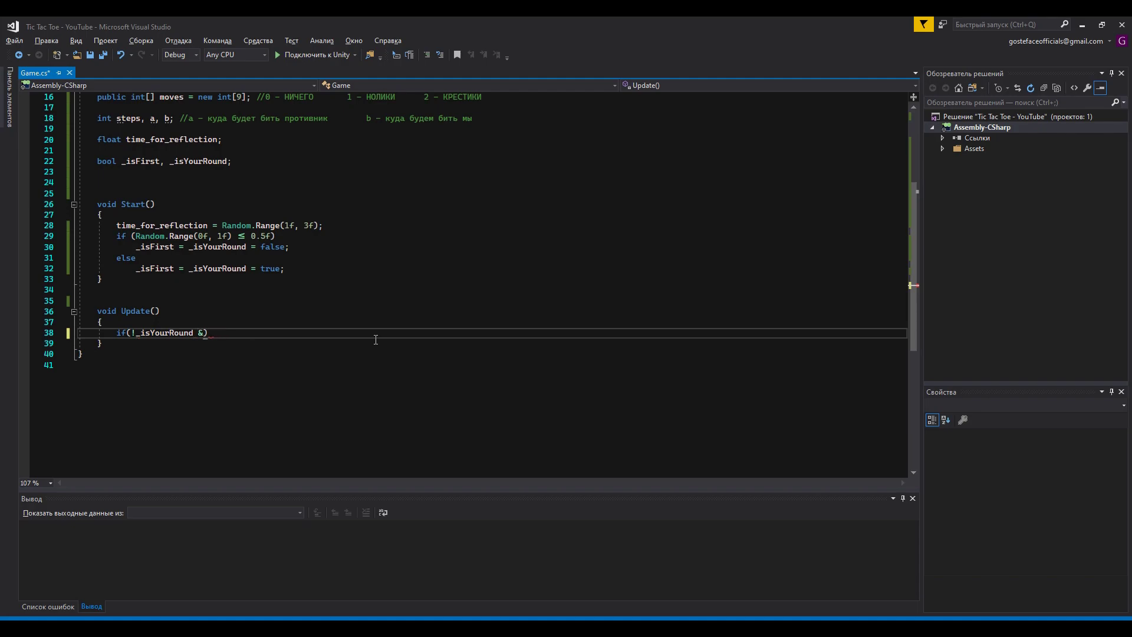
text(&& steps < 9 && !)
text(redline.activeSelf && !bl)
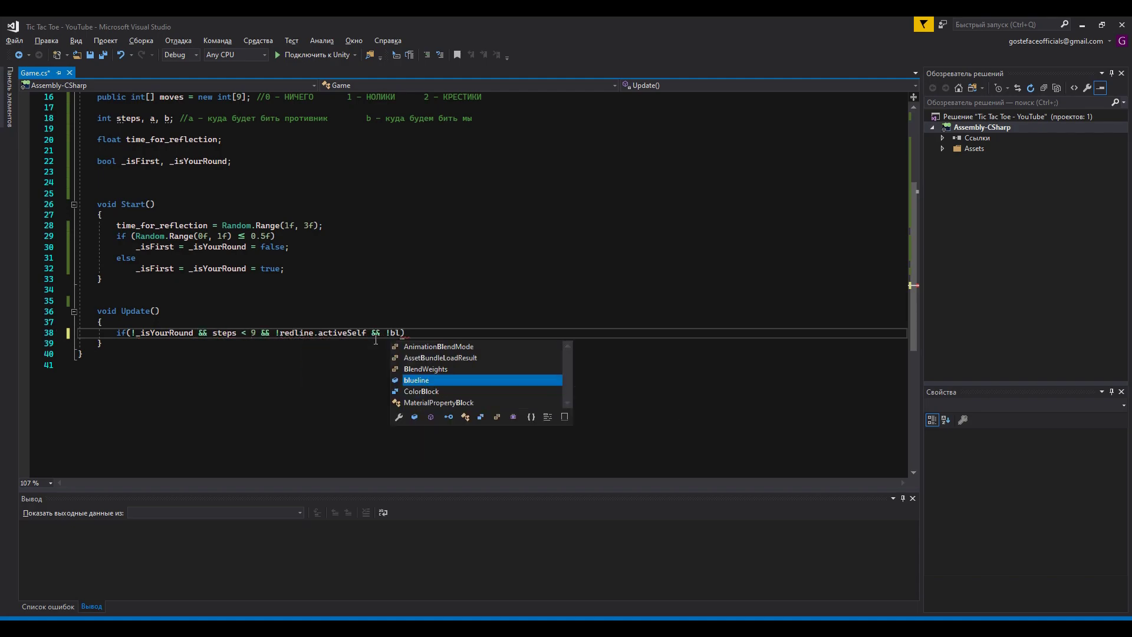
key(Tab)
text(.activeSelf)
key(Return)
text({)
key(Return)
text(RedactText();)
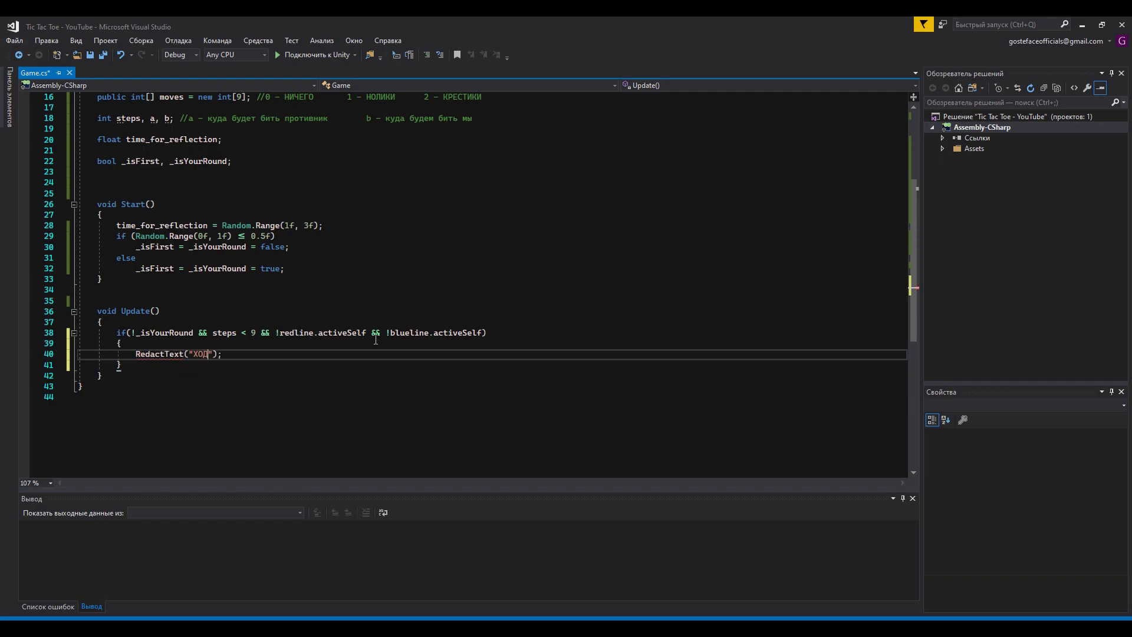
key(Down)
key(Down)
key(Return)
key(Return)
text(void Red)
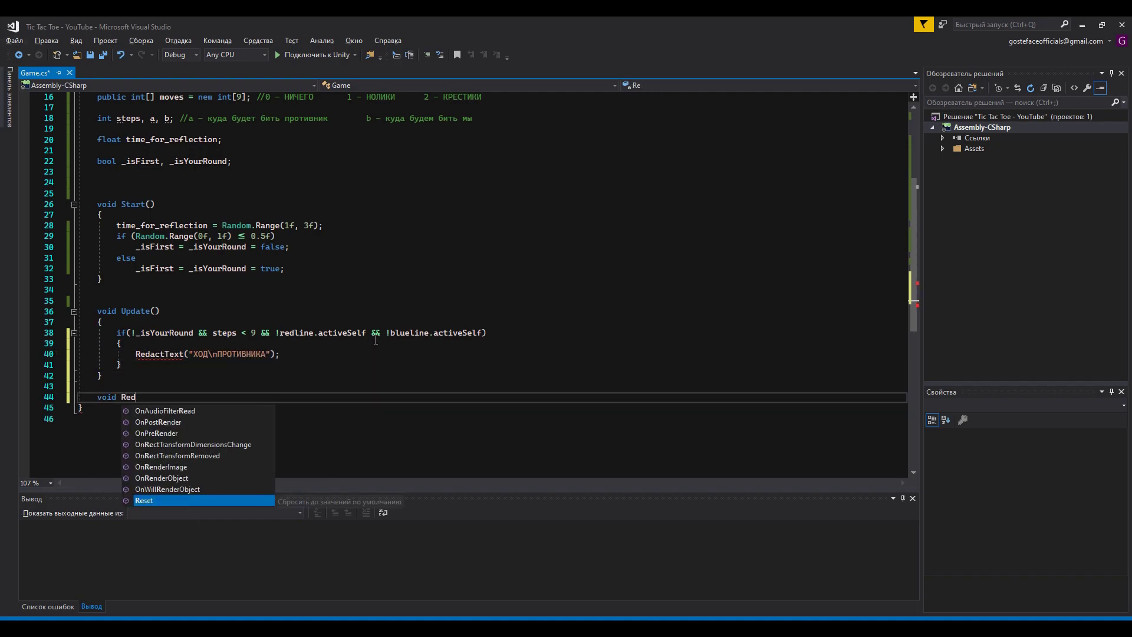
text(actText()
Step: Write RedactText(string txt) to set text.text, using ObichniiColor on a draw, then begin the turn-colour else-if
key(Return)
text({)
key(Return)
text(text.)
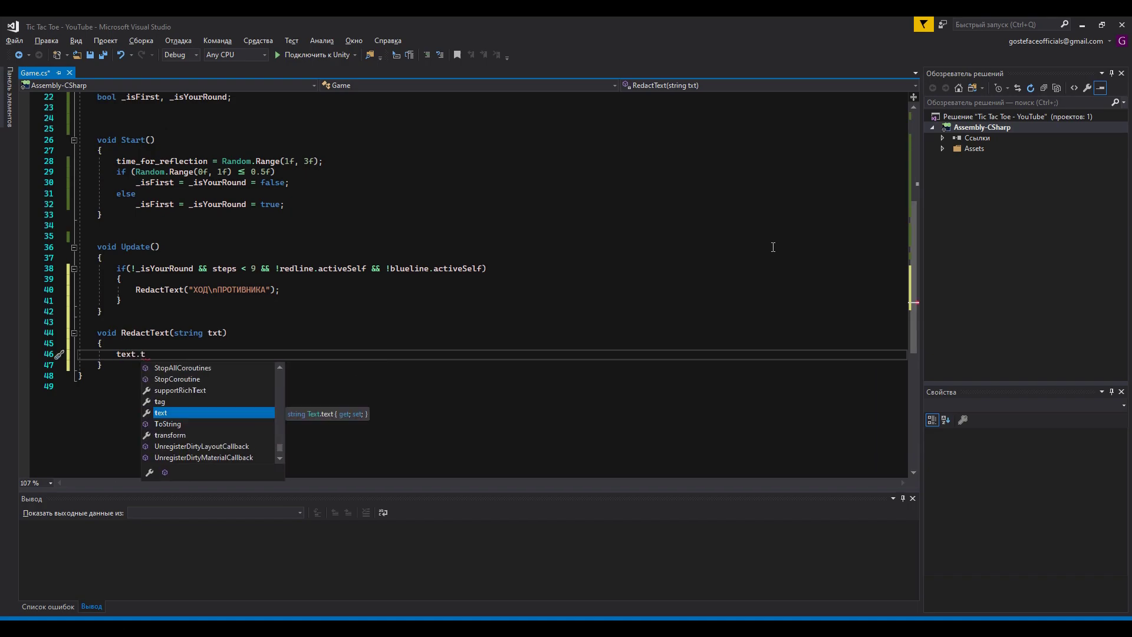
text(text = txt;)
key(Return)
text(if(txt == "")
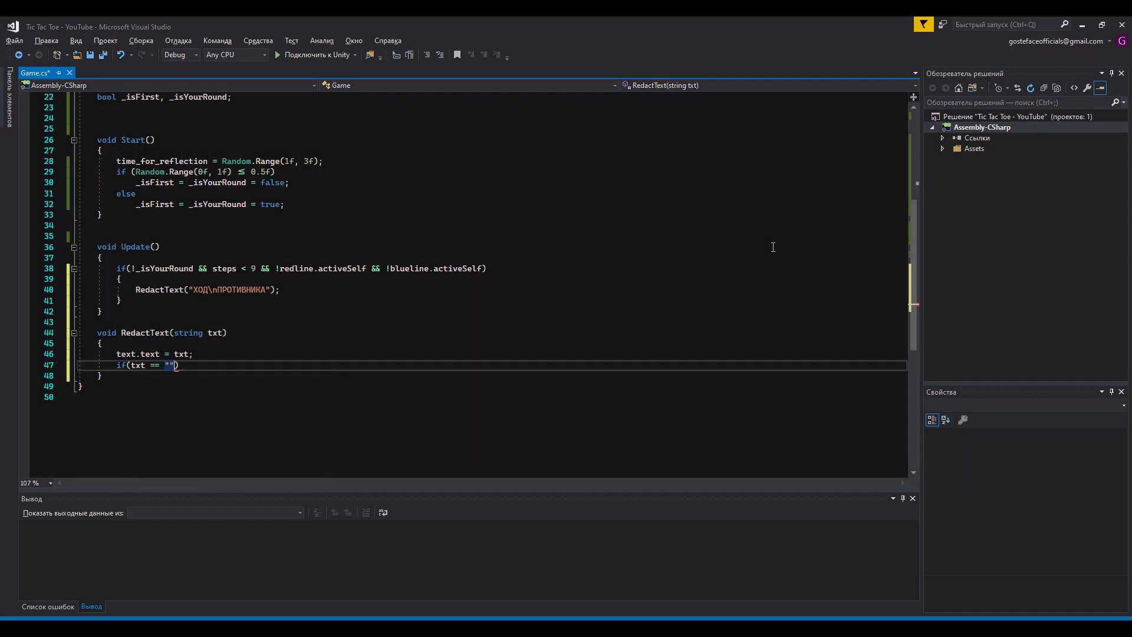
text(!"))
key(Return)
text(text.color)
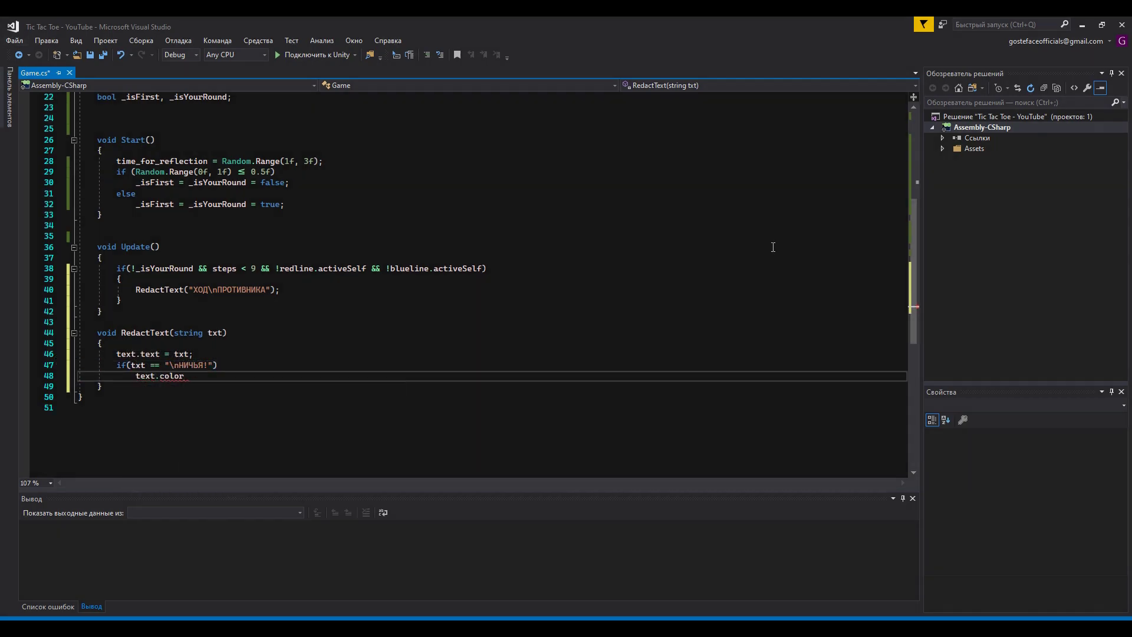
text( = ObichniiColor;)
key(Return)
text(else if(_isFirst && _isYourRound || !_isFirst && !_is)
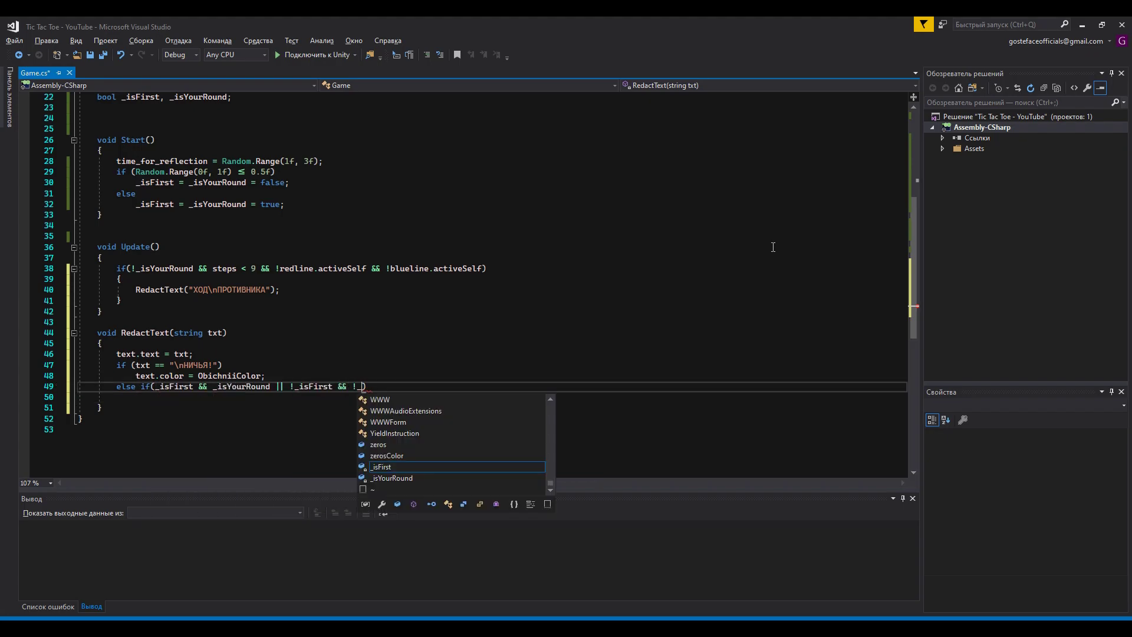
text(YourRound)         {             text.color = crossesColor;         }         else             text.color = zeros)
Step: Once think time expires, loop a = Random.Range(0, 9) until moves[a] is free
scroll(773, 247, up, 1)
click(595, 323)
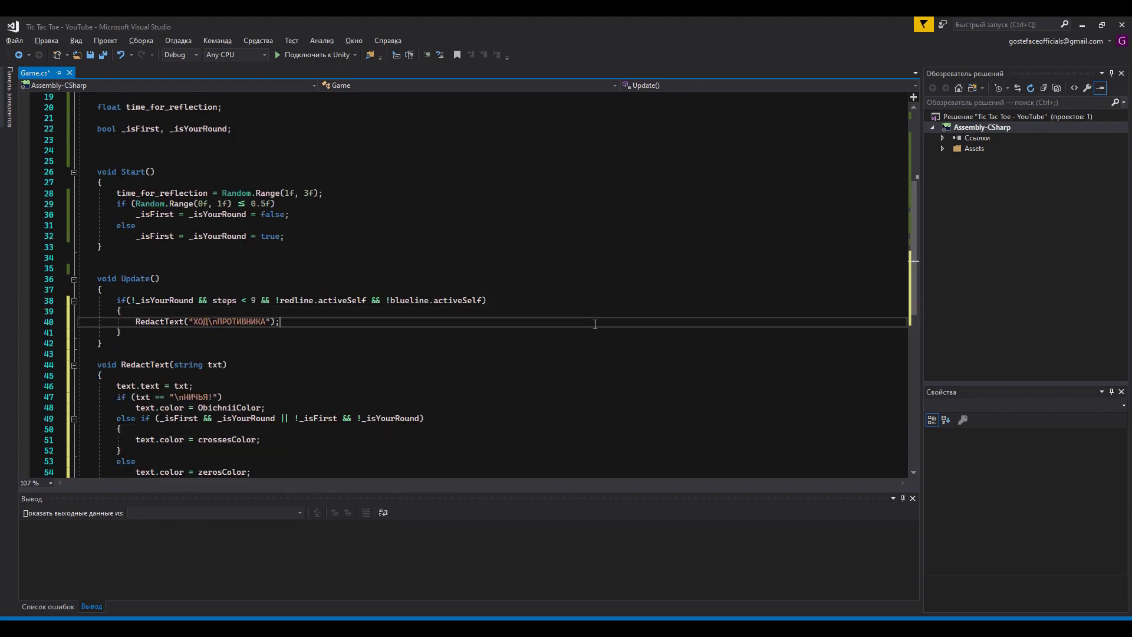
key(Return)
text(if(time)
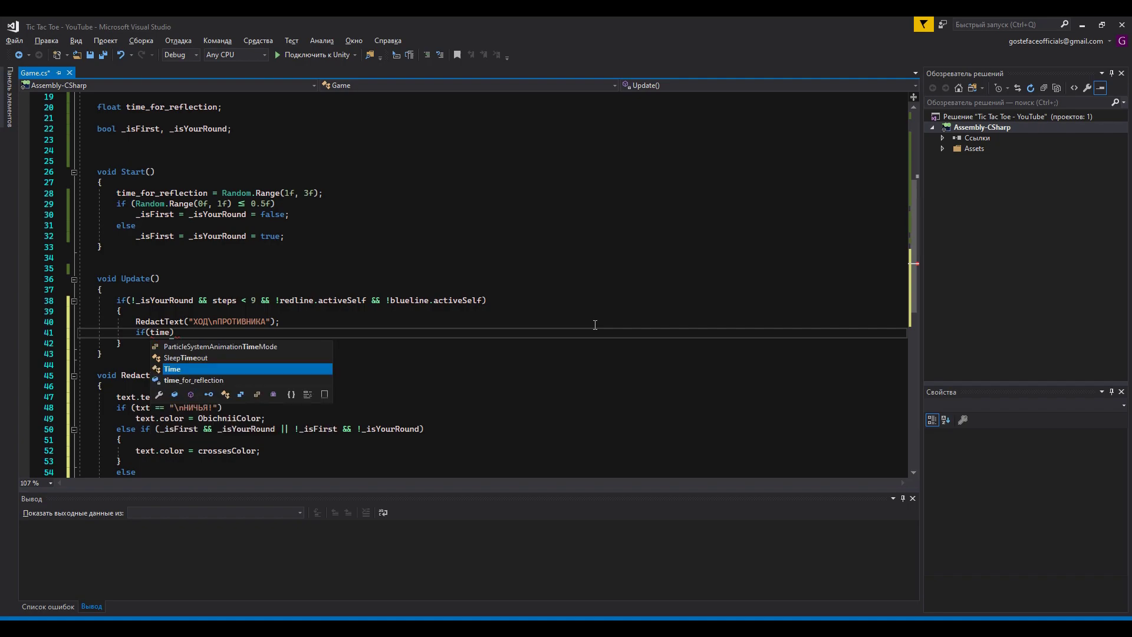
text(_for_reflection <= 0f)
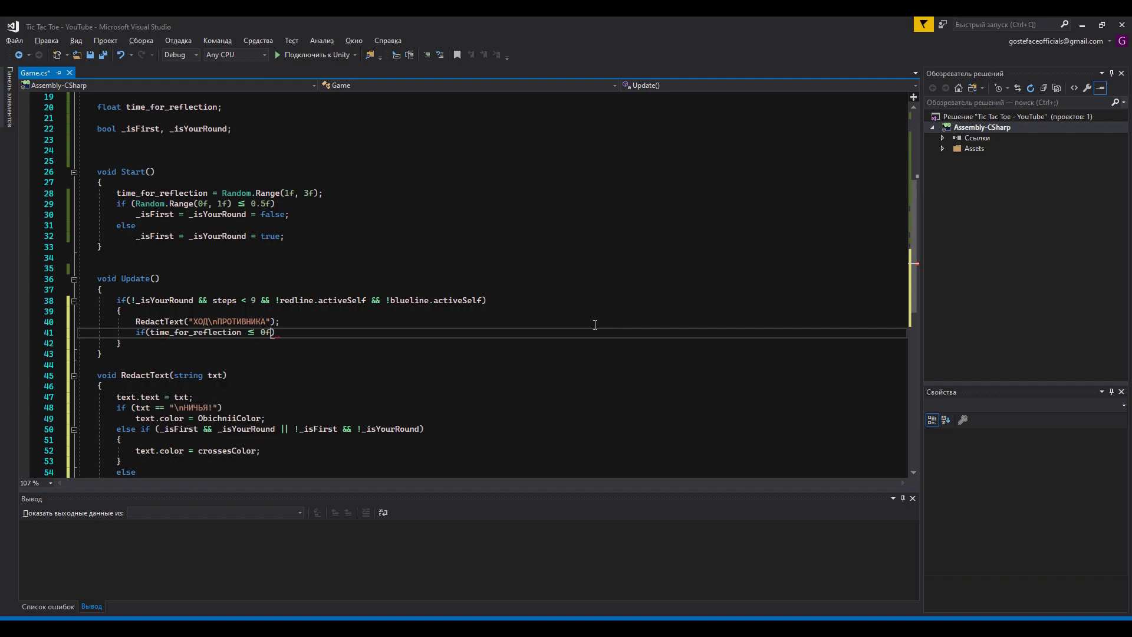
key(End)
key(Return)
text({     do)
key(Tab)
key(Tab)
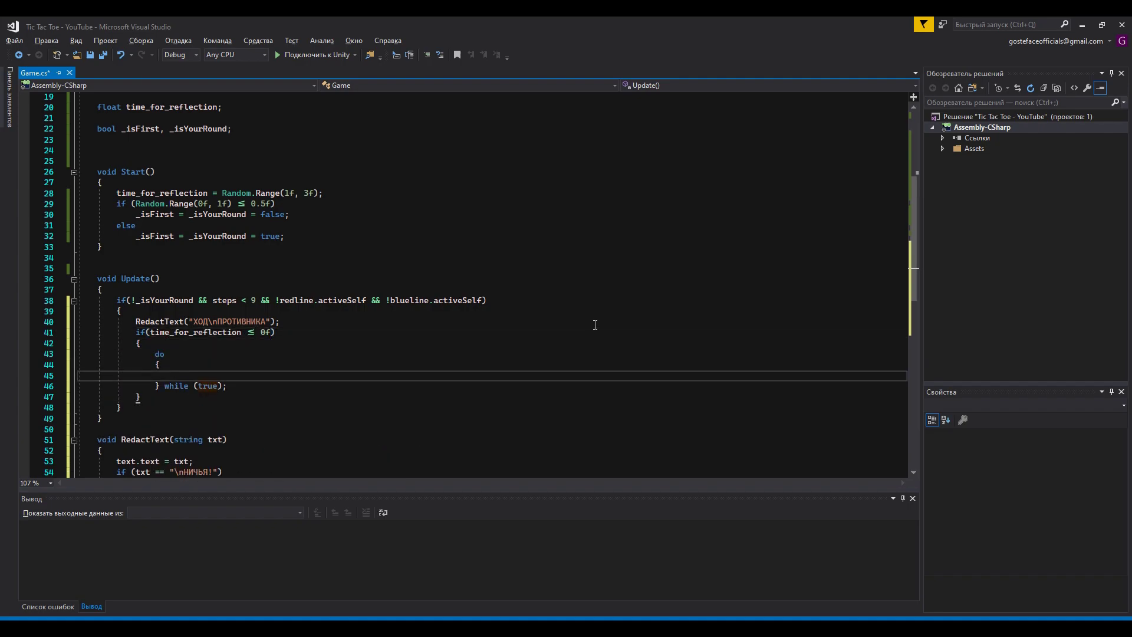
text(a = Random.Range(0, 9)
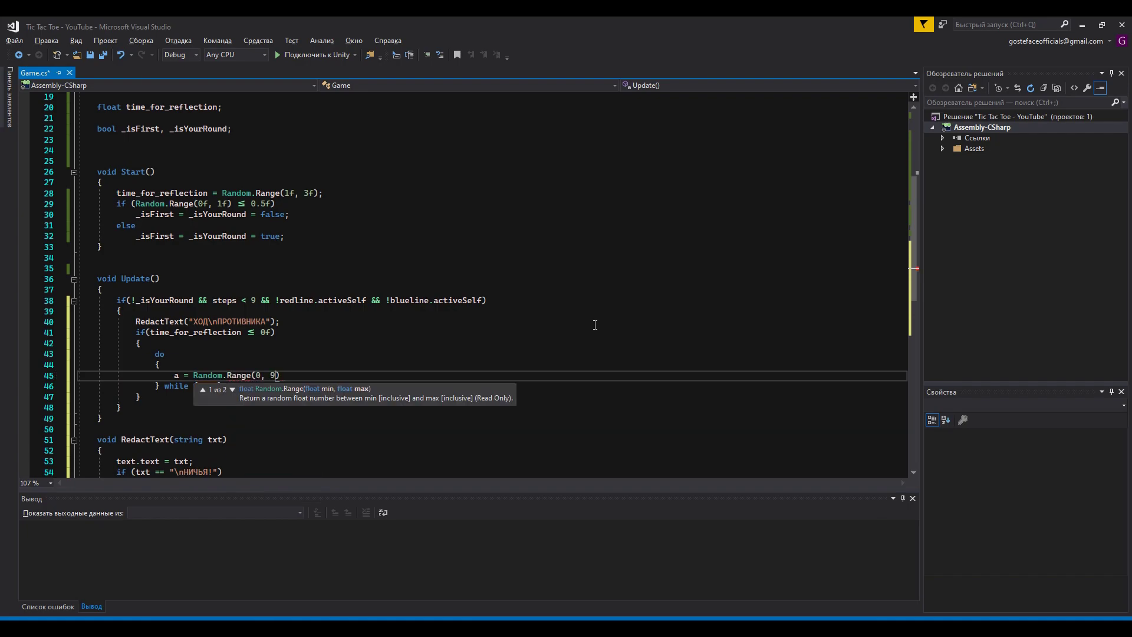
text();)
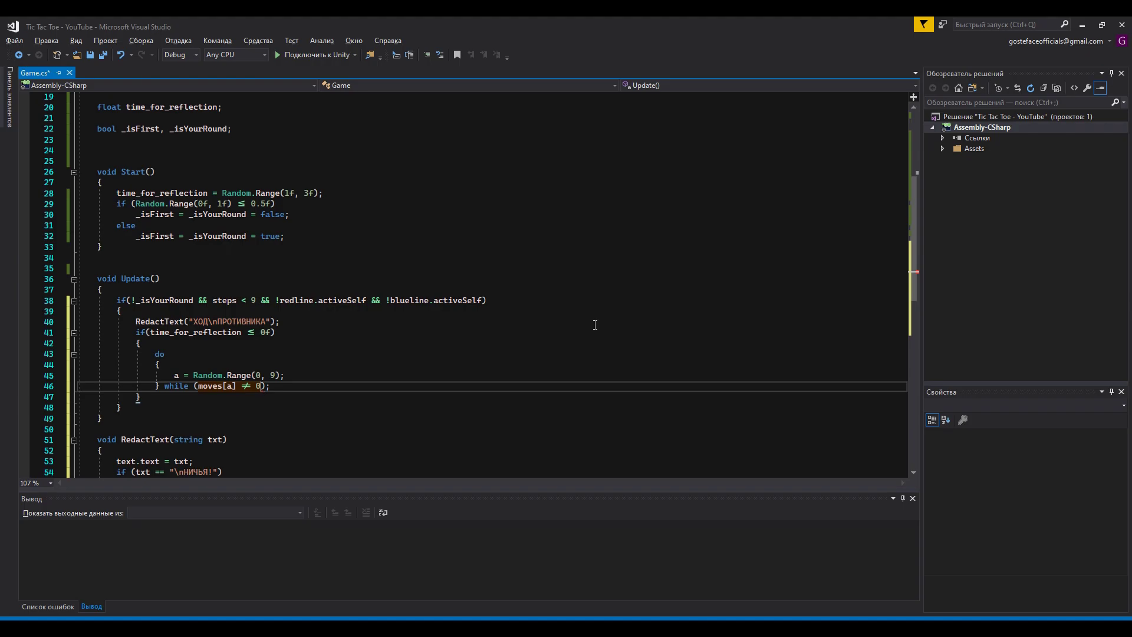
Step: Add a Move() call after the do-while loop and move below RedactText for a new method
click(495, 381)
key(Return)
text(Move)
key(Escape)
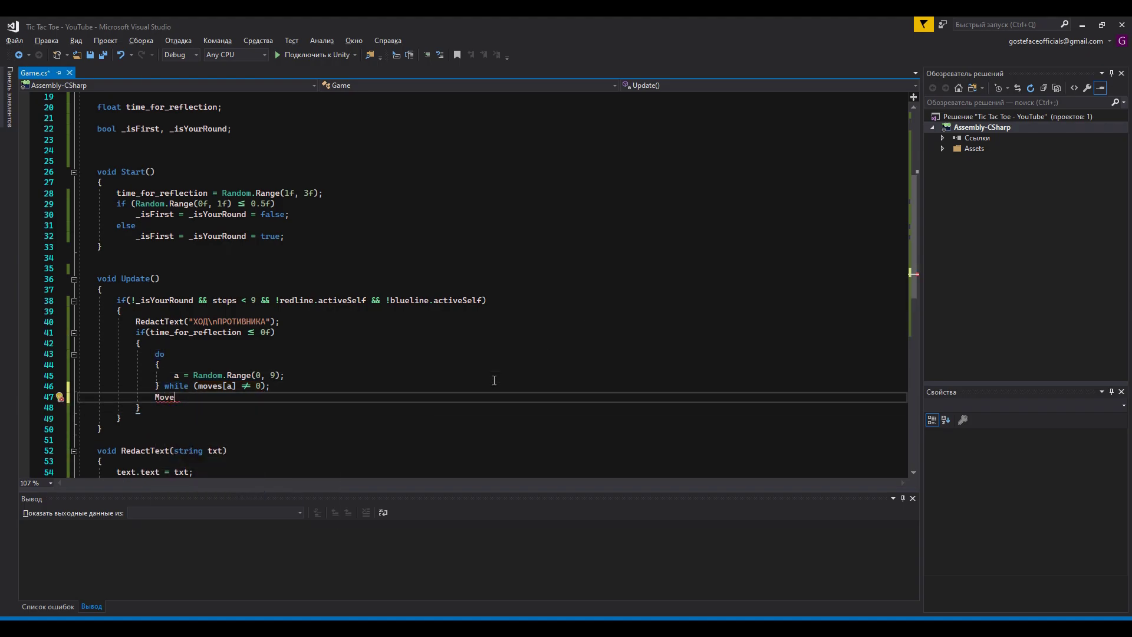
scroll(494, 380, down, 5)
click(369, 408)
Step: Declare public void Move() whose first branch (your round) sets moves[b] = 2 and activates crosses[b]
key(Return)
key(Return)
text(public )
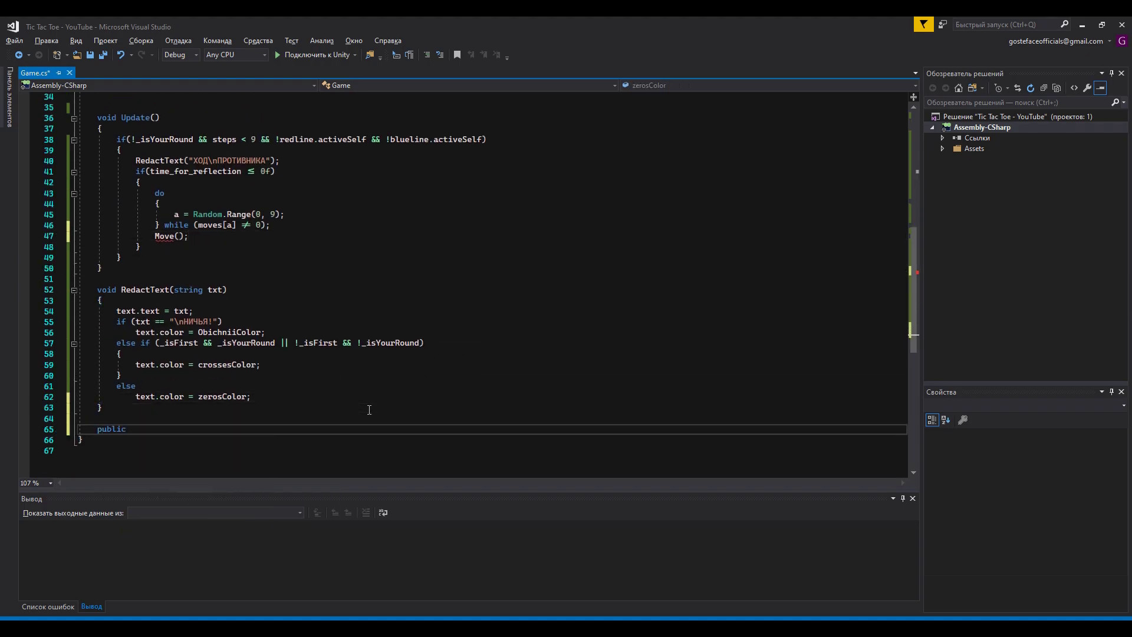
text(void Move())
key(Return)
text({)
key(Return)
text(if)
scroll(369, 409, down, 1)
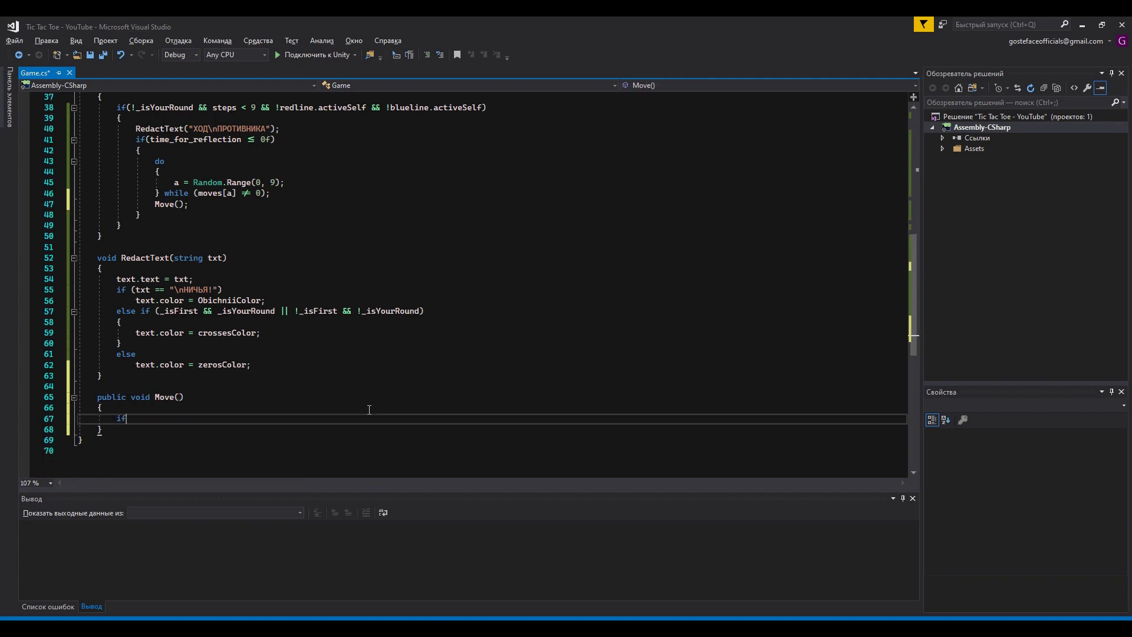
text(&& _isYourRound) {)
scroll(369, 409, down, 6)
text(moves[b] = 2;)
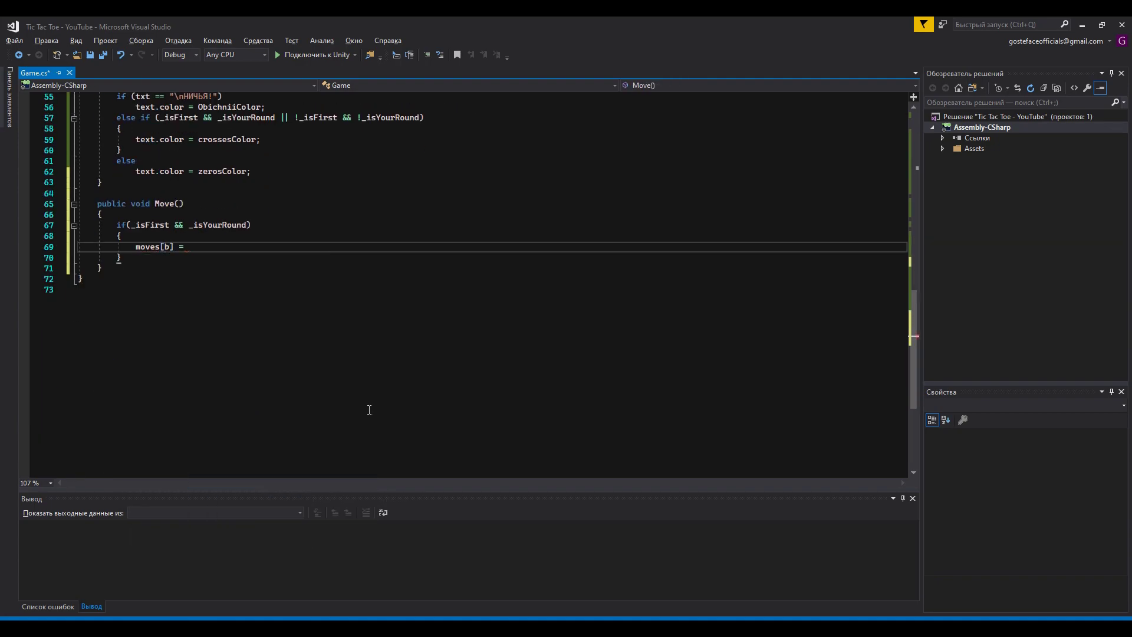
key(Return)
text(crosses[b].SetActive(true);)
key(Down)
Step: Add an else-if branch for _isFirst && !_isYourRound that sets moves[a] = 1 and shows zeros[a]
key(End)
key(Return)
text(else)
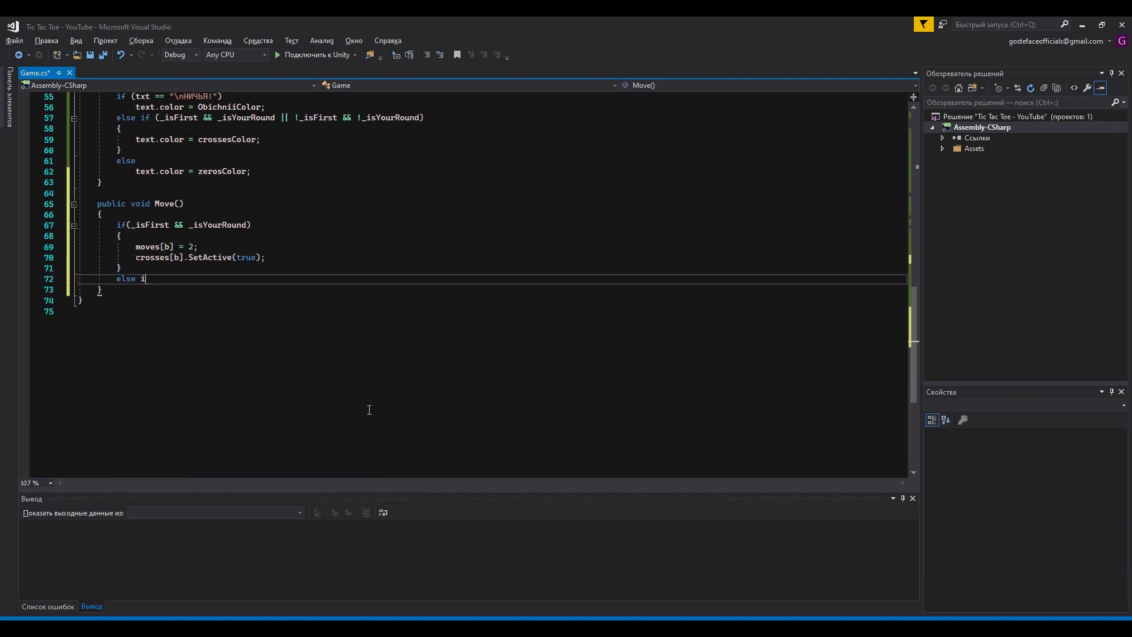
text( if()         {)
key(Escape)
key(Up)
key(Up)
key(End)
key(Left)
text(_isFirst && !_isYourRound)
key(Down)
key(Down)
key(End)
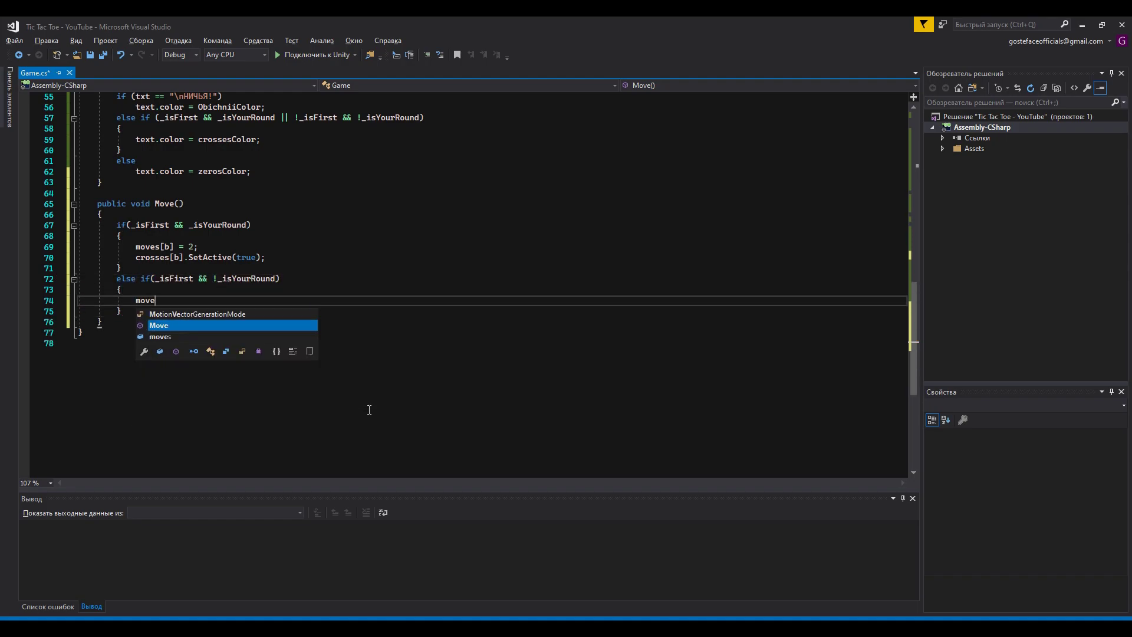
text(moves[a] = 1; zeros[a].SetActive(true)
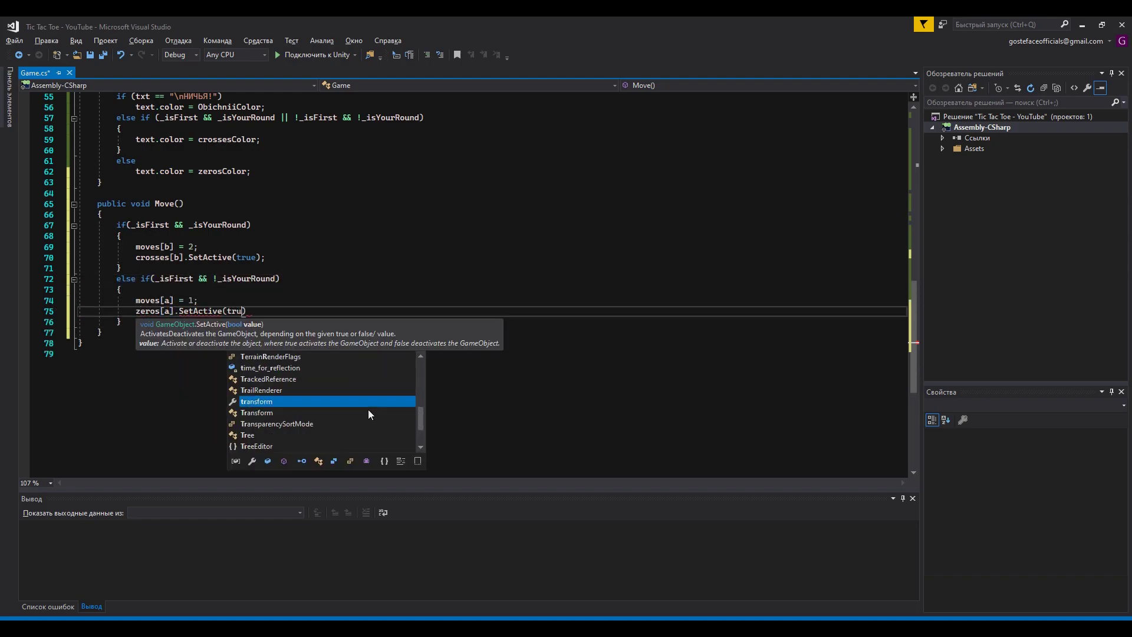
text();)
key(Down)
key(End)
Step: Add the !_isFirst && _isYourRound branch showing zeros[b], and an else setting moves[a] = 2 and crosses[a]
key(Return)
text(else if(!_isFirst && _isYourRound) {)
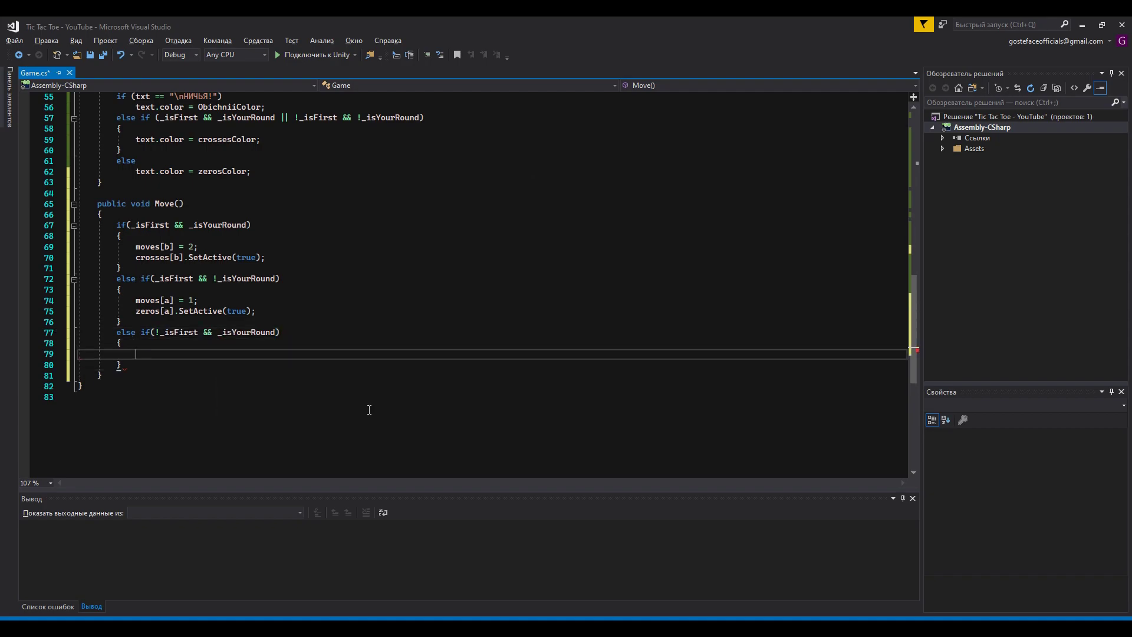
text(moves[b] = 1;)
key(Return)
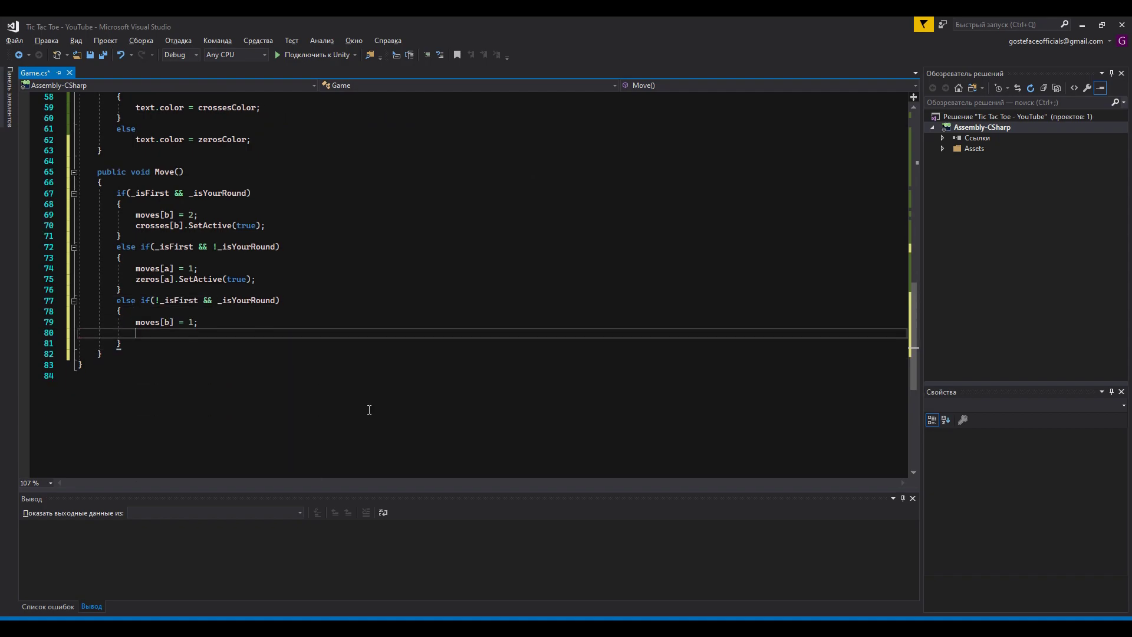
text(zeros[b].SetActive(true);)
key(Down)
key(End)
key(Return)
text(else         {             moves)
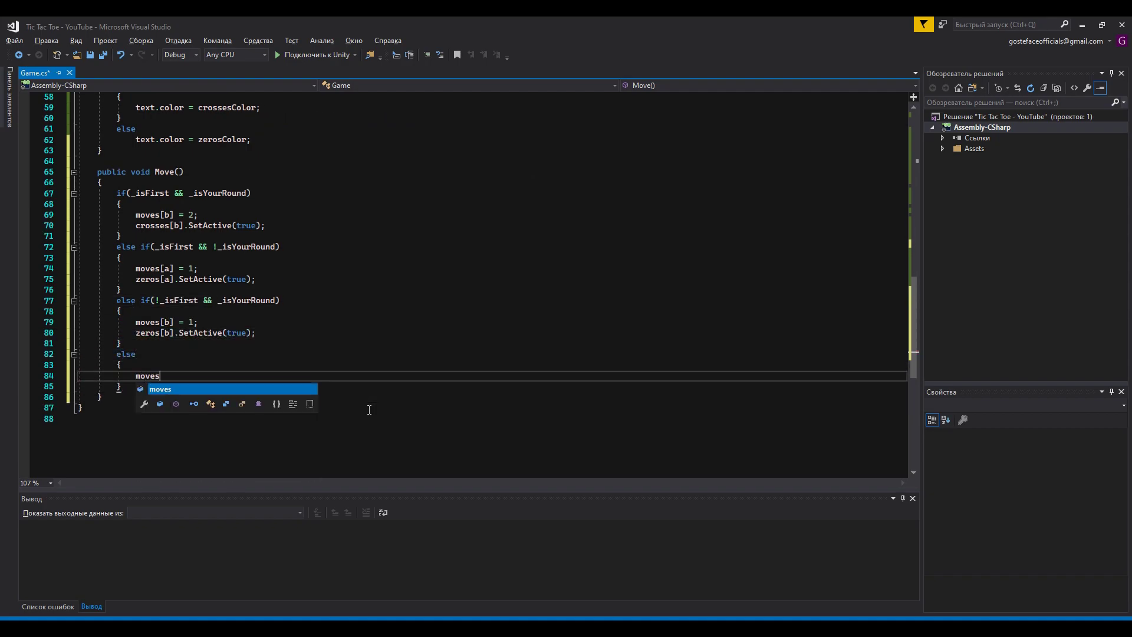
text([a] = 2;             crosses[a].SetActive(true);)
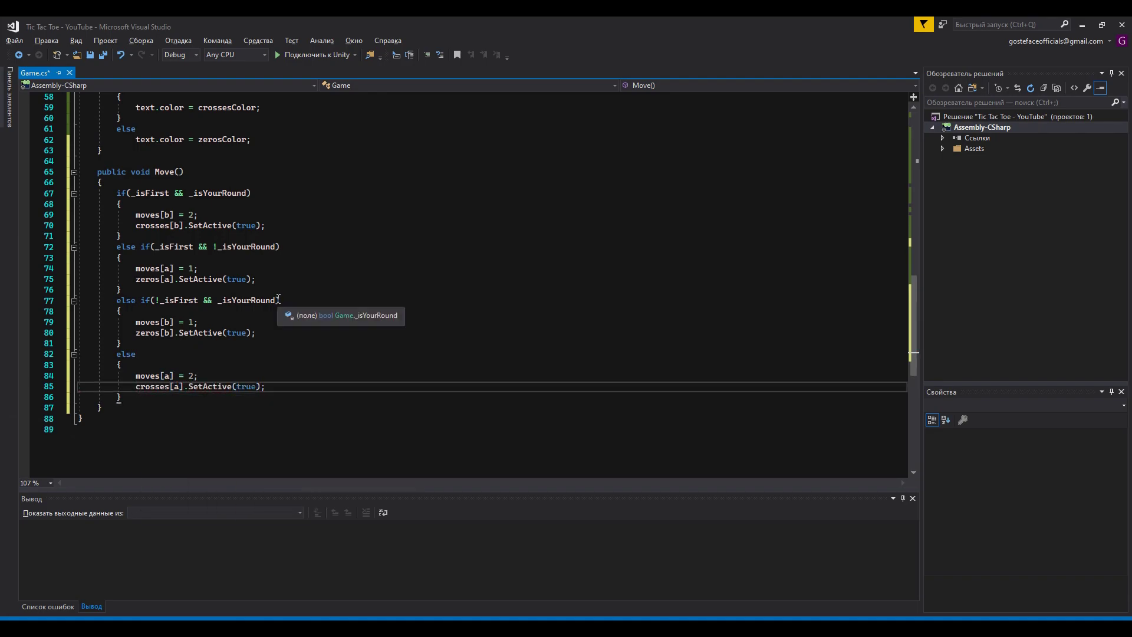
key(Down)
key(End)
Step: Increment steps after the branches and declare a new void Check() method below Move
key(Return)
text(steps++;)
key(Down)
key(End)
key(Return)
text(void Check() {)
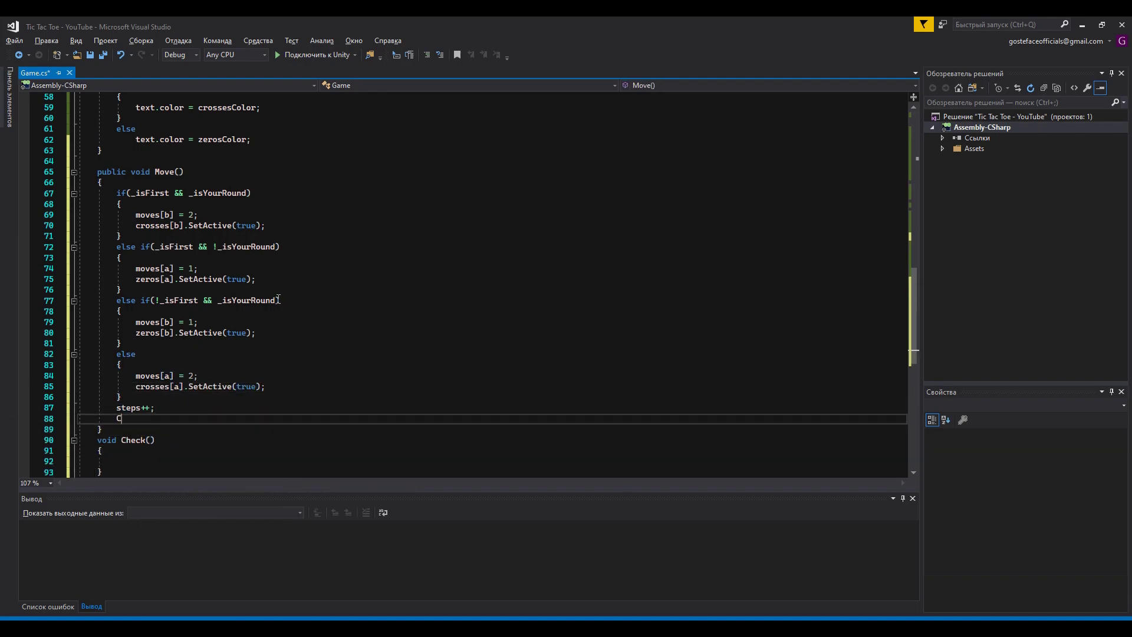
Step: Call Check() and toggle _isYourRound at the end of Move, then insert a for loop in Check
key(Up)
key(Up)
key(Up)
key(End)
key(Return)
text(Check();)
key(Return)
text(_isYourRound)
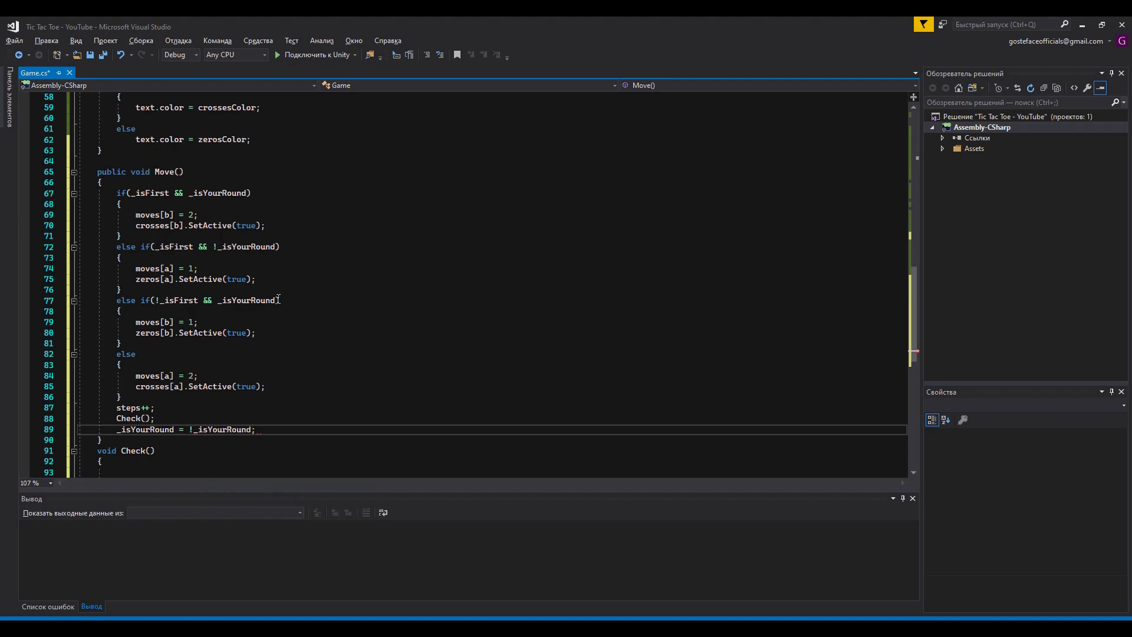
scroll(279, 300, down, 3)
click(215, 375)
text(for)
key(Tab)
key(Tab)
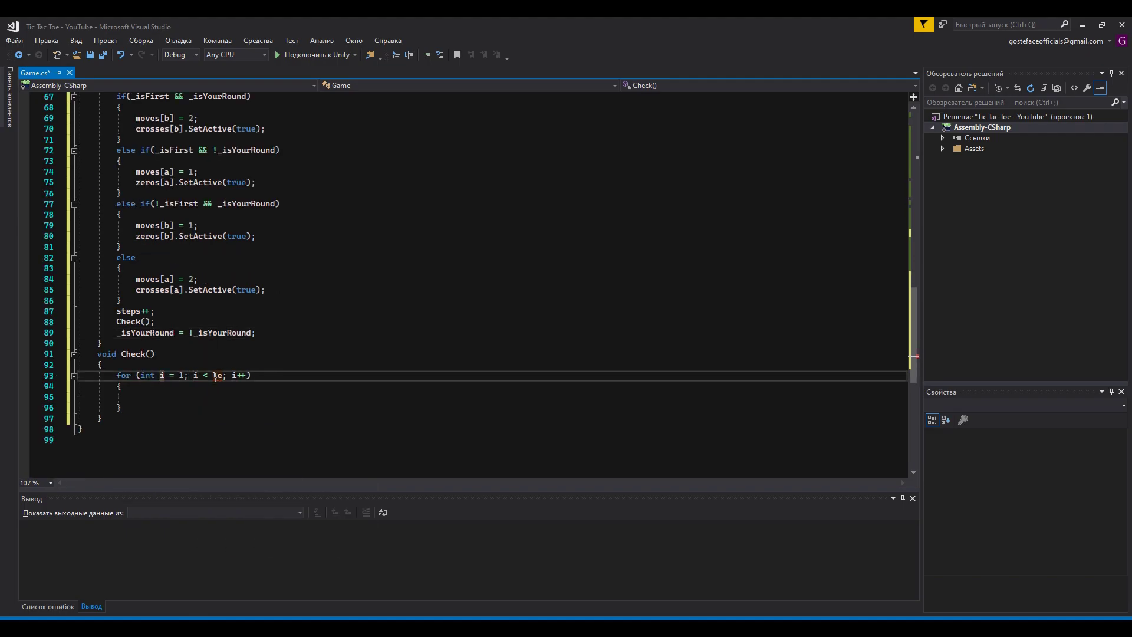
Step: Make the Check loop run to i < 3 and add a void End(int numVariant) method
text(3)
click(314, 421)
key(Return)
text(void End())
key(Return)
text({ )
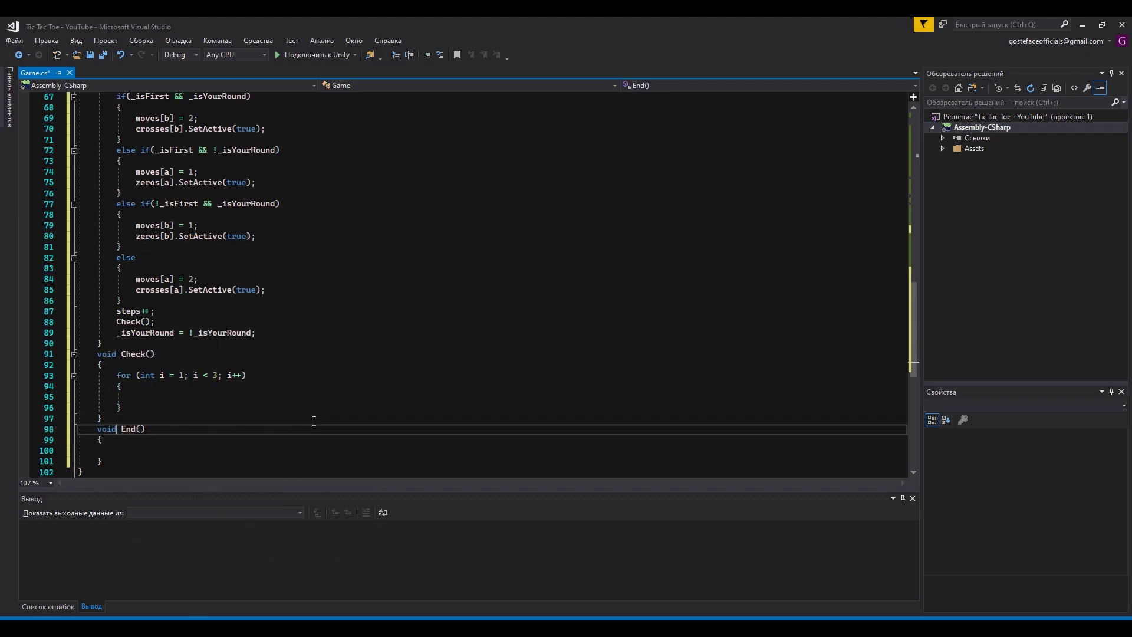
text(ant)
key(Up)
key(Up)
key(Up)
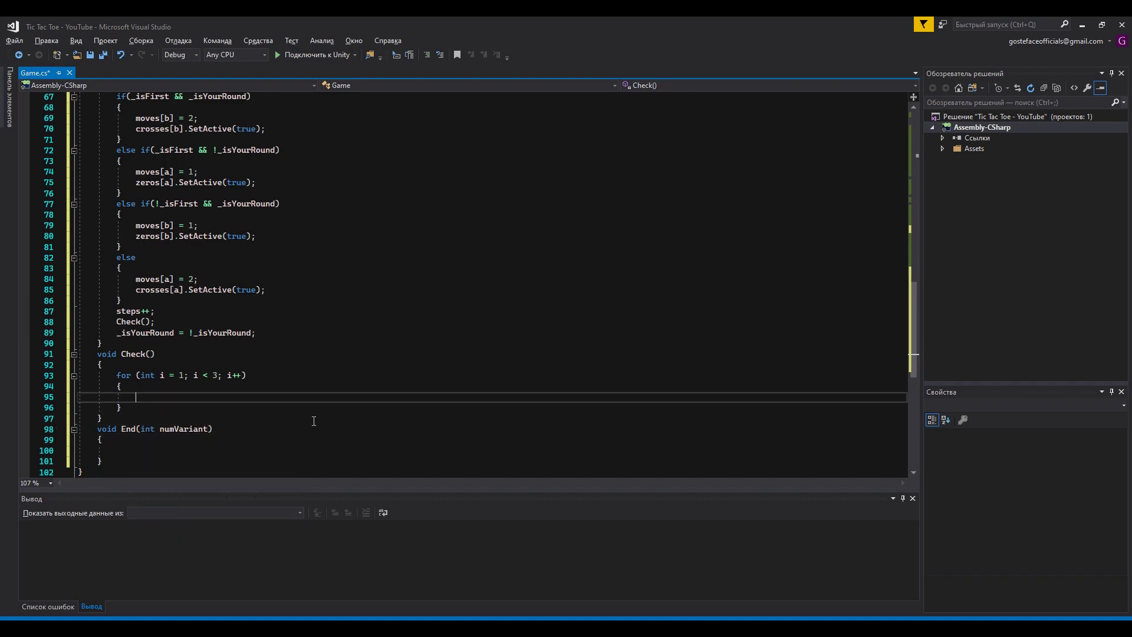
Step: Write the first win check (moves[0], [1], [2] all equal i) calling End(0), and paste copies
text(if (moves[0] == i && )
text(moves[1])
text( == i && moves[2] == )
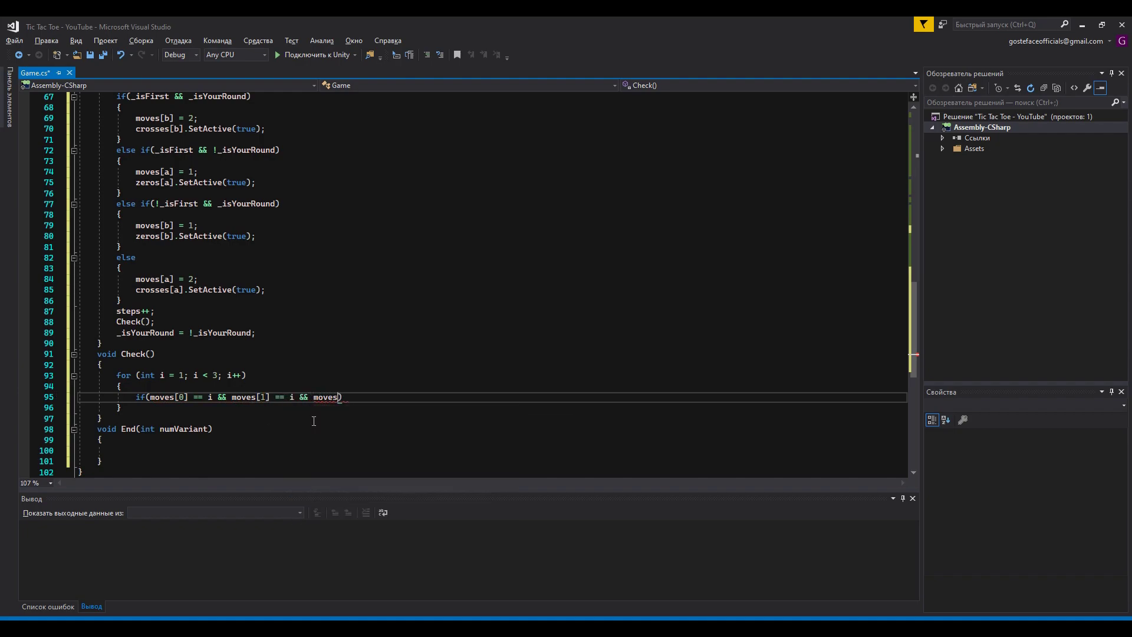
text(i)
key(Return)
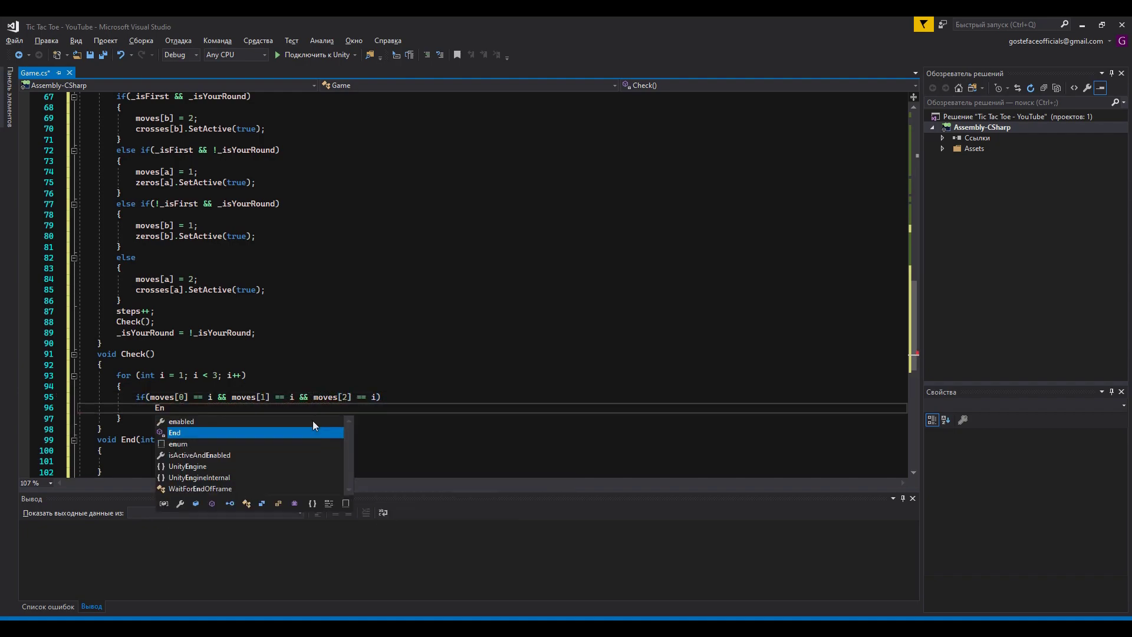
text(End(0);)
scroll(119, 378, down, 1)
key(ctrl+v)
key(ctrl+v)
key(ctrl+v)
key(ctrl+v)
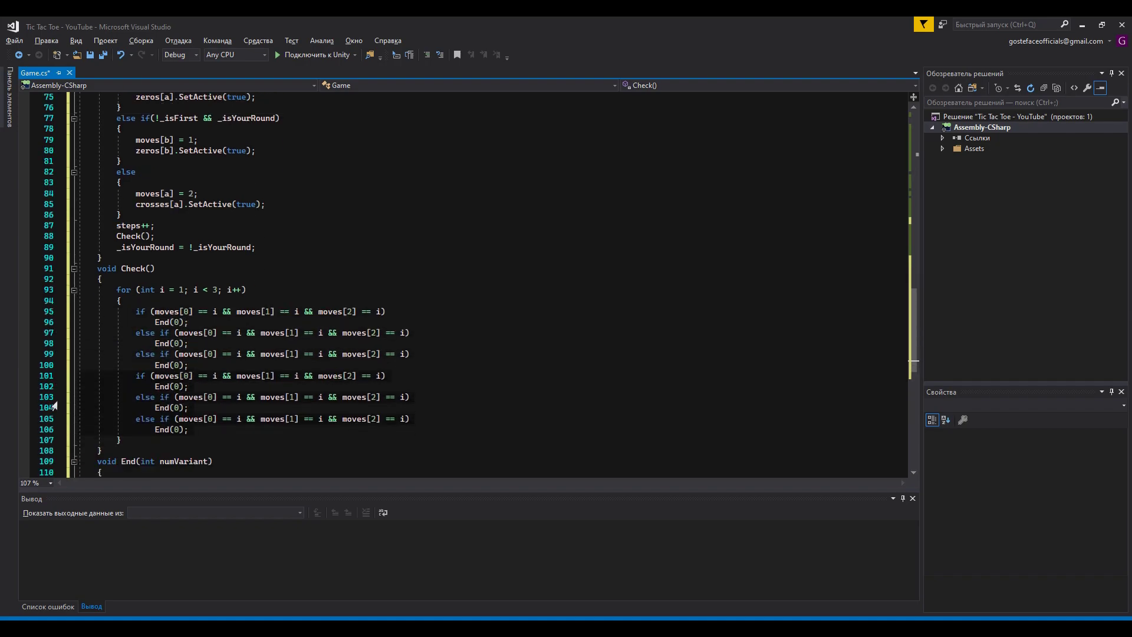
key(ctrl+v)
key(ctrl+v)
key(ctrl+v)
Step: Renumber the copied checks for the second and third rows, using indices 3–5 and 6–8
click(214, 354)
key(Return)
key(Return)
text(1)
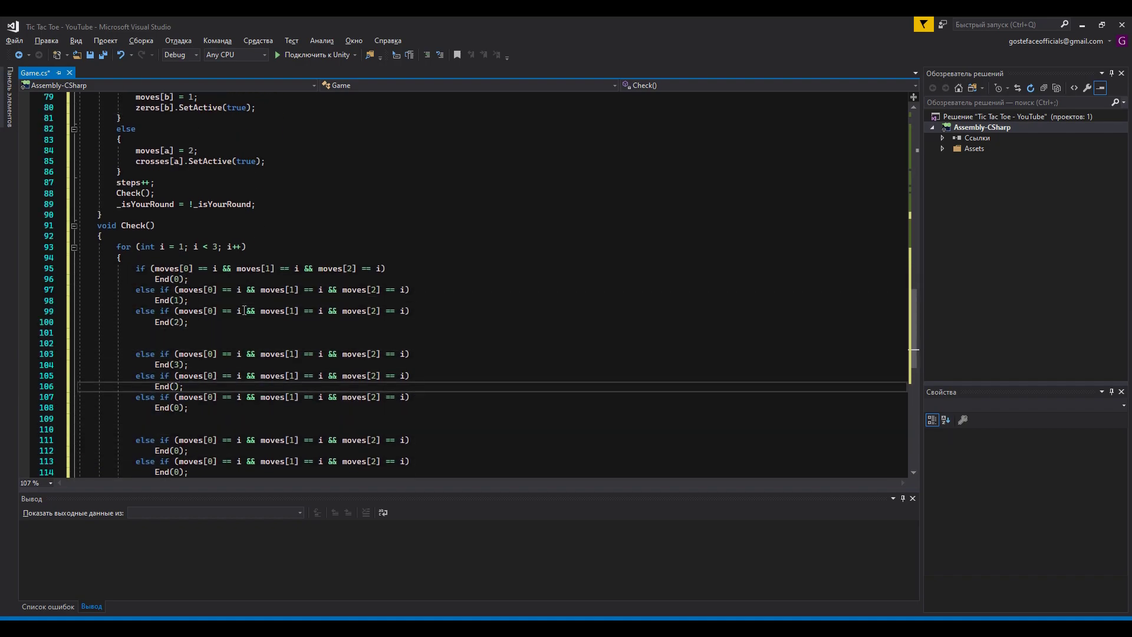
text(235)
double_click(210, 311)
text(6)
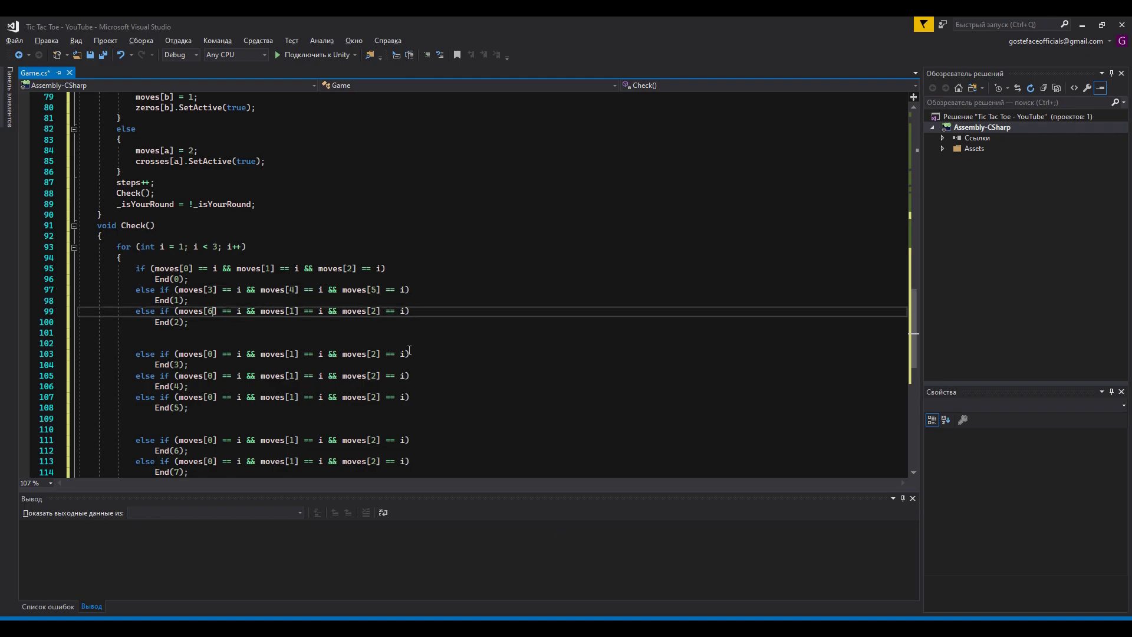
text(78)
Step: Edit the column checks to end in indices 6, 7, 8 and set the diagonal's middle index to 4
key(Down)
key(Down)
key(Down)
key(Down)
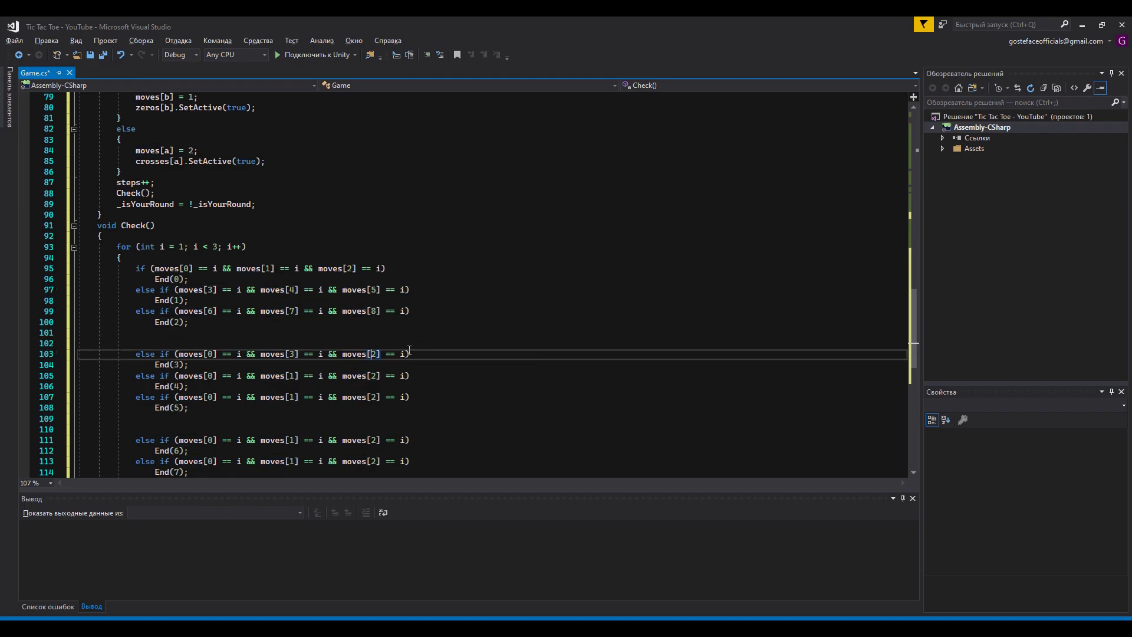
text(6)
click(214, 376)
double_click(366, 376)
text(7)
click(276, 397)
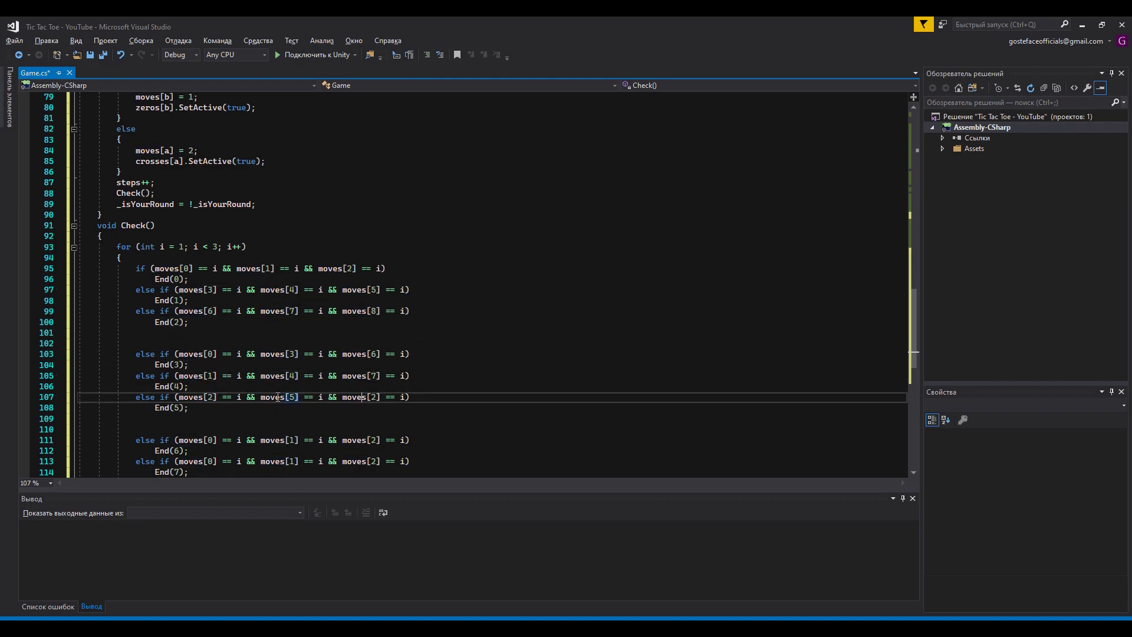
double_click(373, 397)
text(8)
scroll(373, 396, down, 3)
double_click(287, 408)
text(4)
click(223, 429)
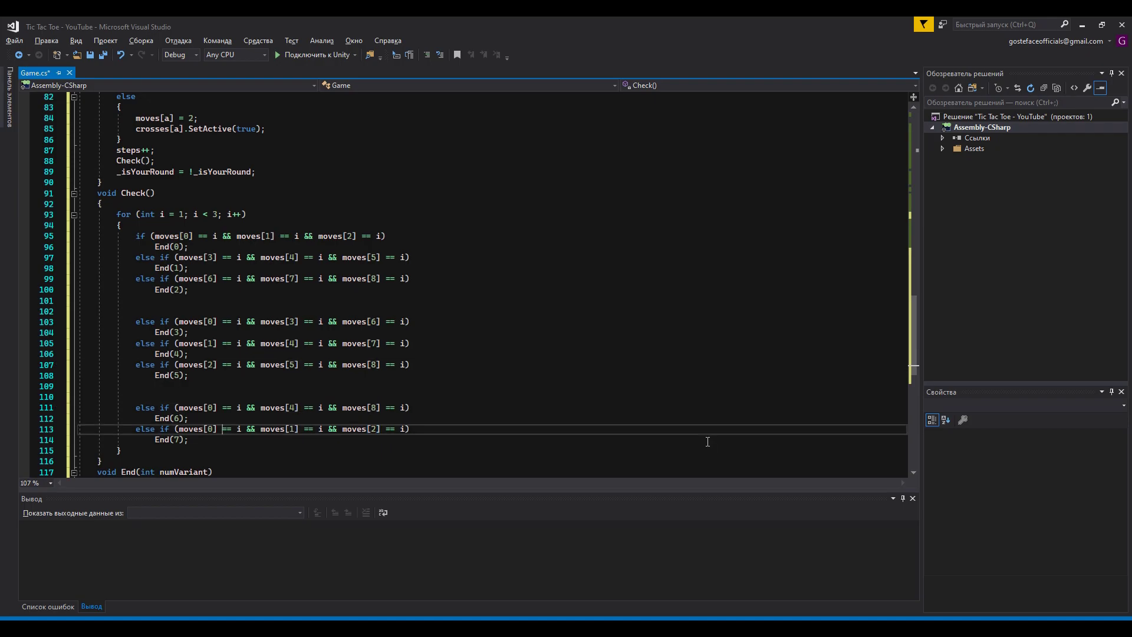
Step: Begin End()'s body with the steps assignment and a who-won condition on _isFirst and _isYourRound
scroll(707, 442, down, 4)
click(292, 366)
text(steps = 10)
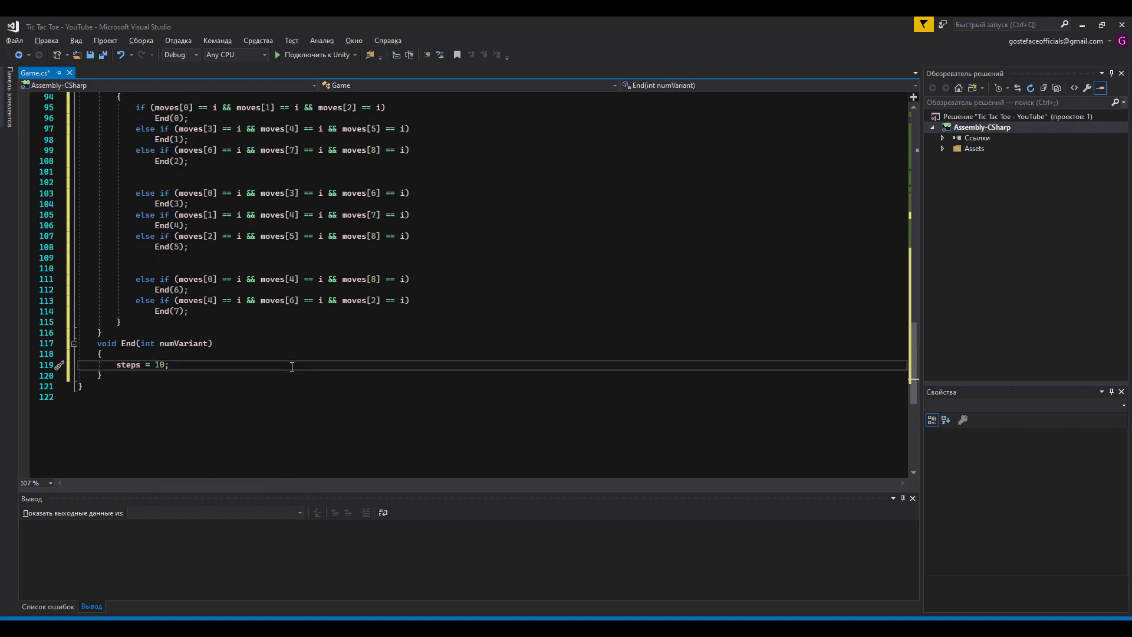
text(_isFirst && _isYourRound || !_isFirst)
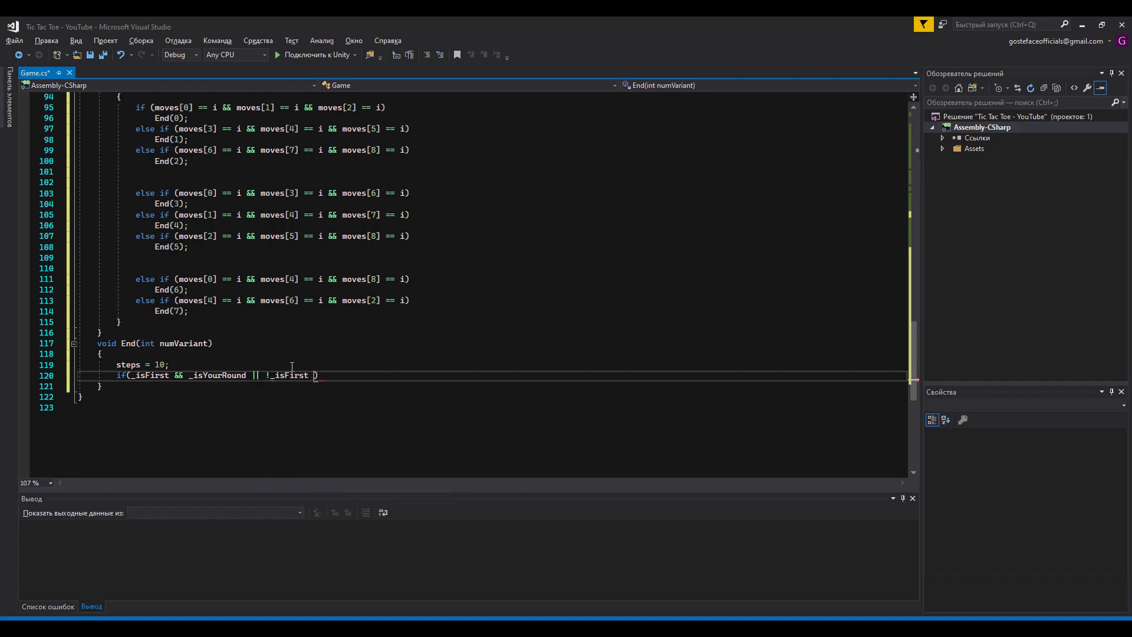
text(&& !_isYourRound)
Step: Assign line = redline when the condition holds, otherwise line = blueline
key(End)
key(Return)
text(line = redline;)
key(Return)
text(e)
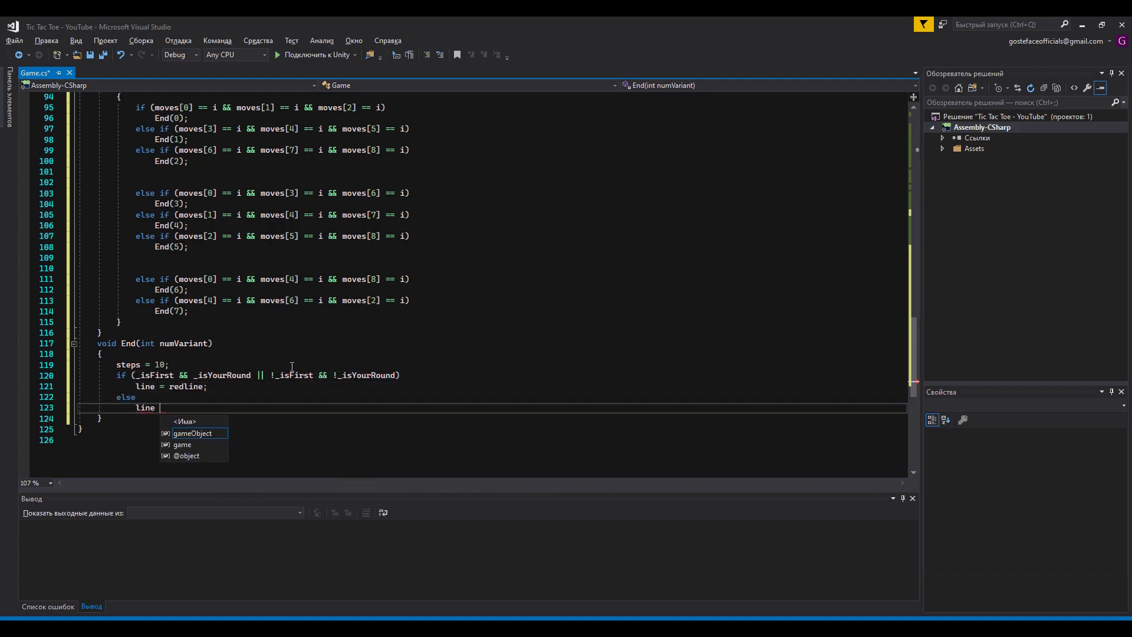
text(lse     line = blueline;)
key(Return)
Step: Show ТЫ ПОБЕДИЛ! on your round or ТЫ ПРОИГРАЛ! otherwise, then activate the line
text(if(_isYourRound))
key(Return)
text(RedactText("ТЫ ПОБЕДИЛ!");)
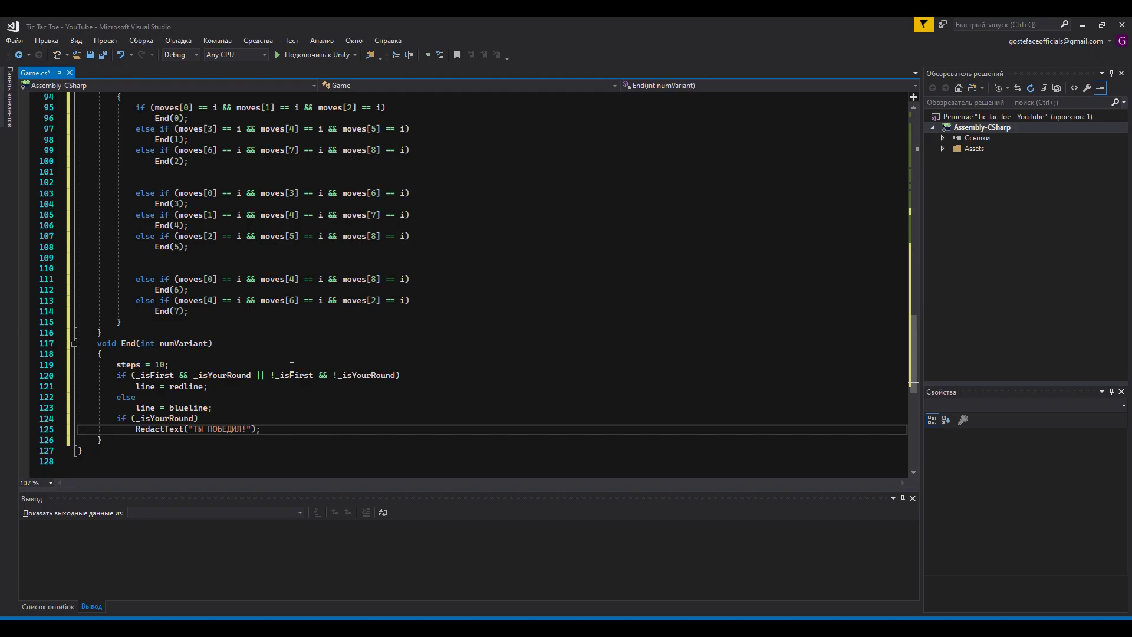
key(Return)
text(RedactText("ТЫ ПОБЕДИЛ!");)
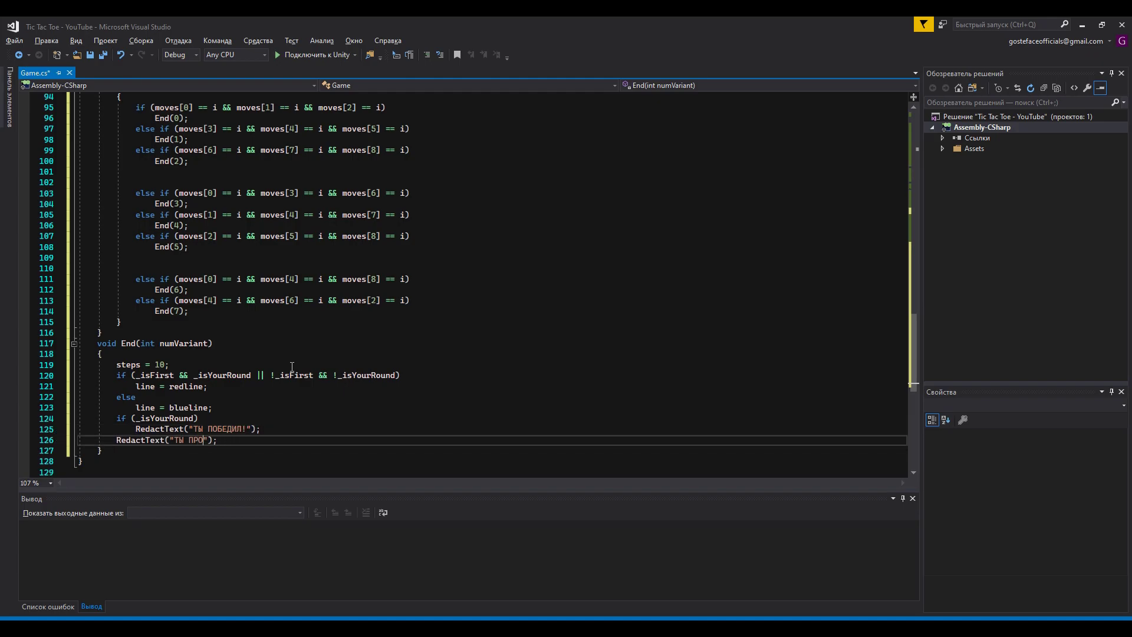
text(else)
scroll(292, 367, down, 2)
key(Down)
key(End)
key(Return)
text(line.)
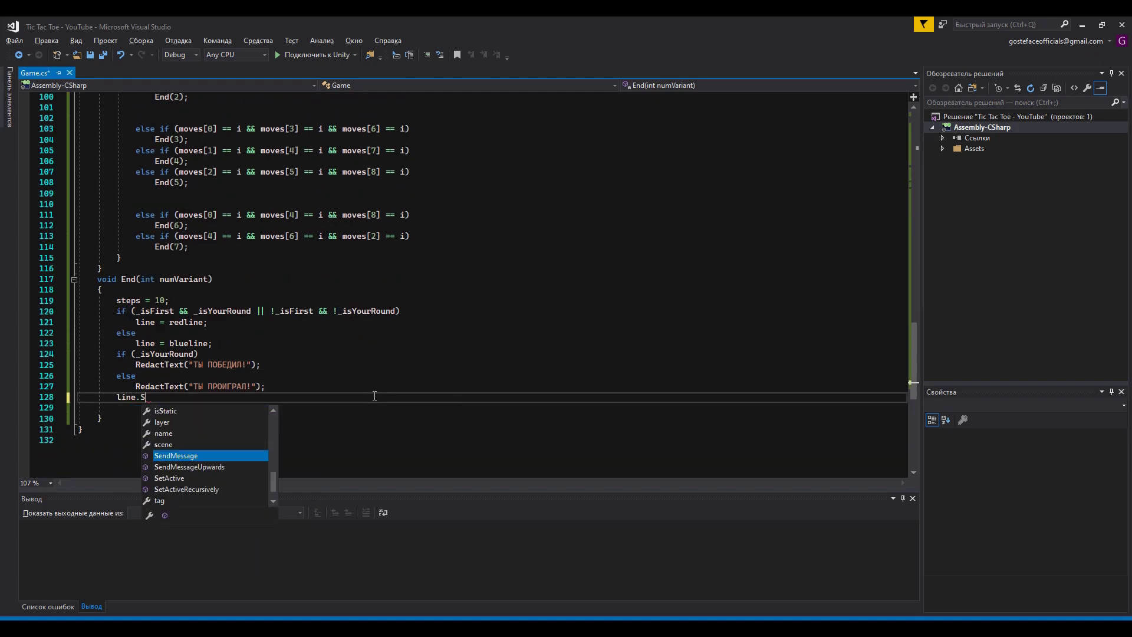
text(SetActive(true);)
Step: Add switch(numVariant) with case 0 rotating the line to Euler(0,0,90) and placing it at crosses[1]
key(Return)
key(Return)
text(switch)
key(Tab)
key(Tab)
text(num)
key(Tab)
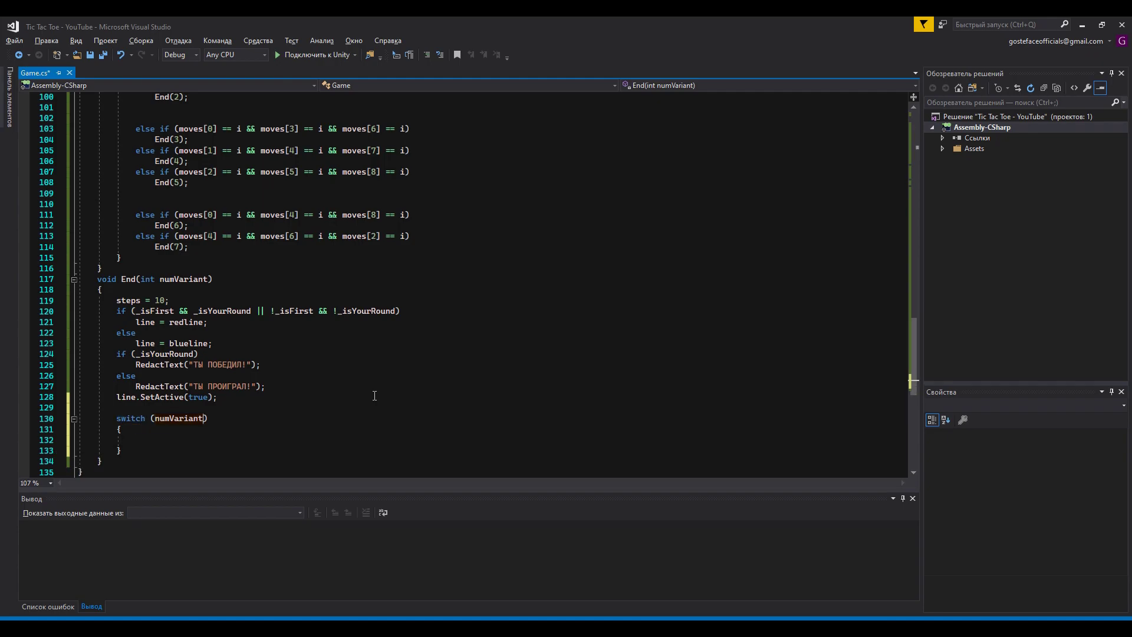
text(case 0)
scroll(374, 396, down, 2)
text(:)
key(Return)
text(line.transform.ro)
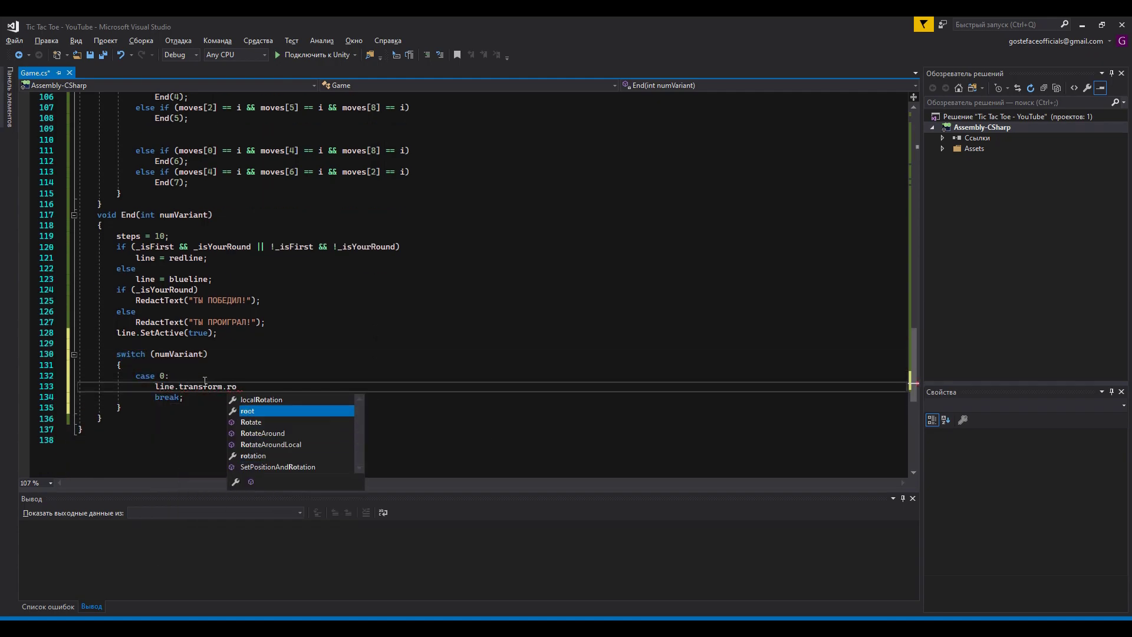
text(tation = Quaternion.Euler();0,0,90)
key(End)
key(Return)
text(line.transform.position = crosses[1].transform.position;)
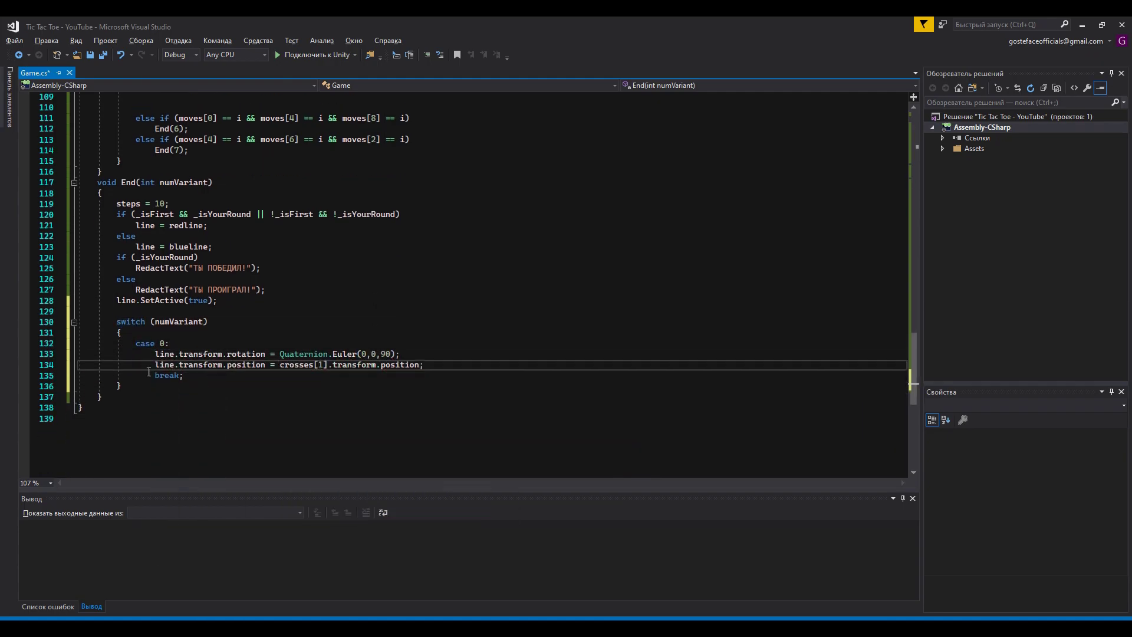
Step: Duplicate the case 0 block and relabel the copies as cases 1 and 2
drag(47, 322, 47, 355)
key(ctrl+c)
key(ctrl+v)
key(ctrl+v)
key(ctrl+v)
key(ctrl+v)
double_click(162, 204)
text(1)
double_click(162, 246)
text(2)
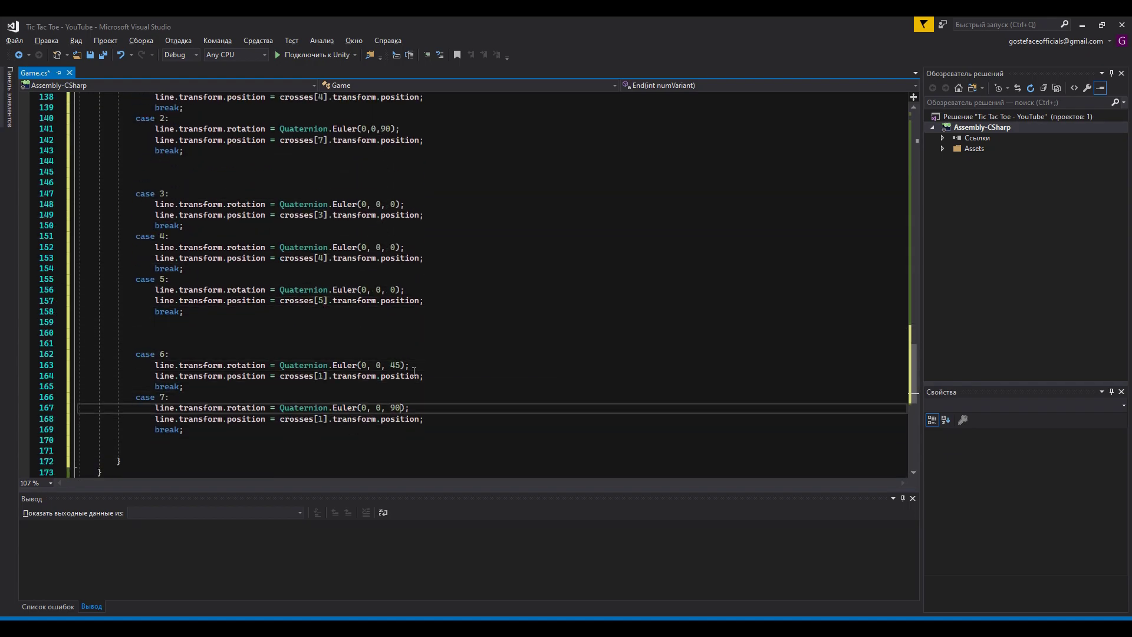
scroll(414, 371, up, 15)
scroll(583, 463, up, 15)
Step: Add an else branch that counts time_for_reflection down by Time.deltaTime
scroll(583, 463, up, 5)
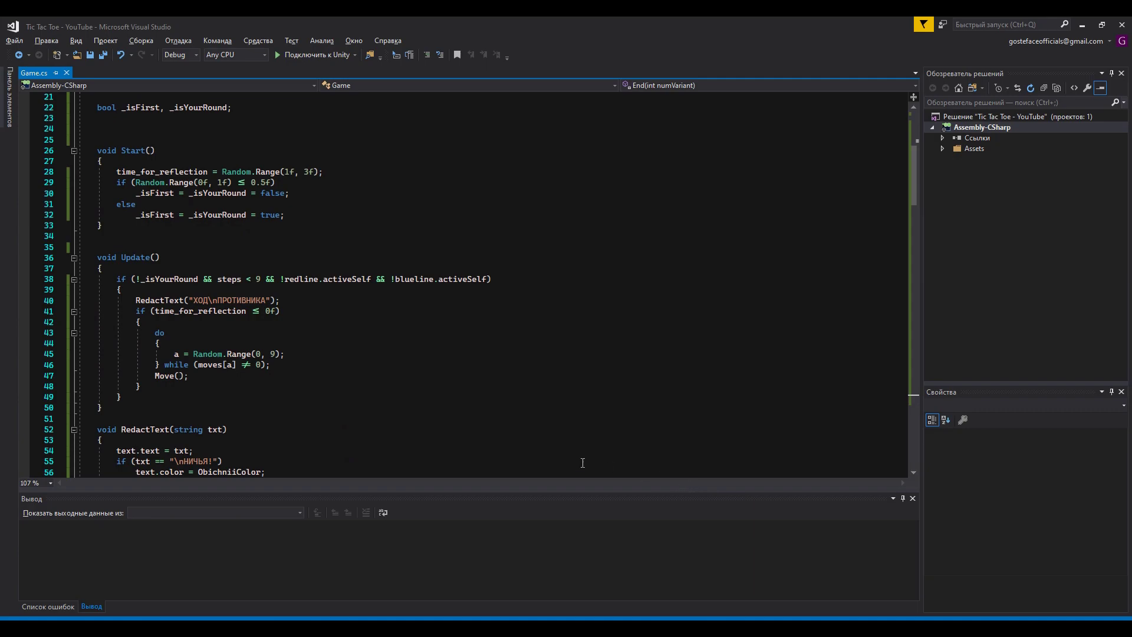
key(Return)
text(else)
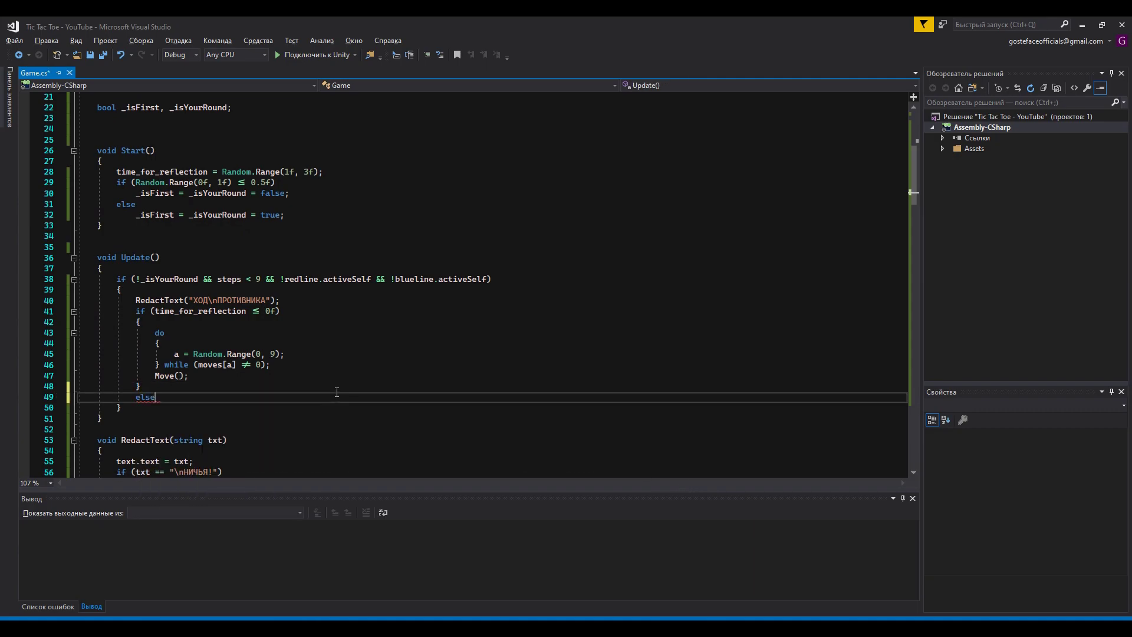
key(Return)
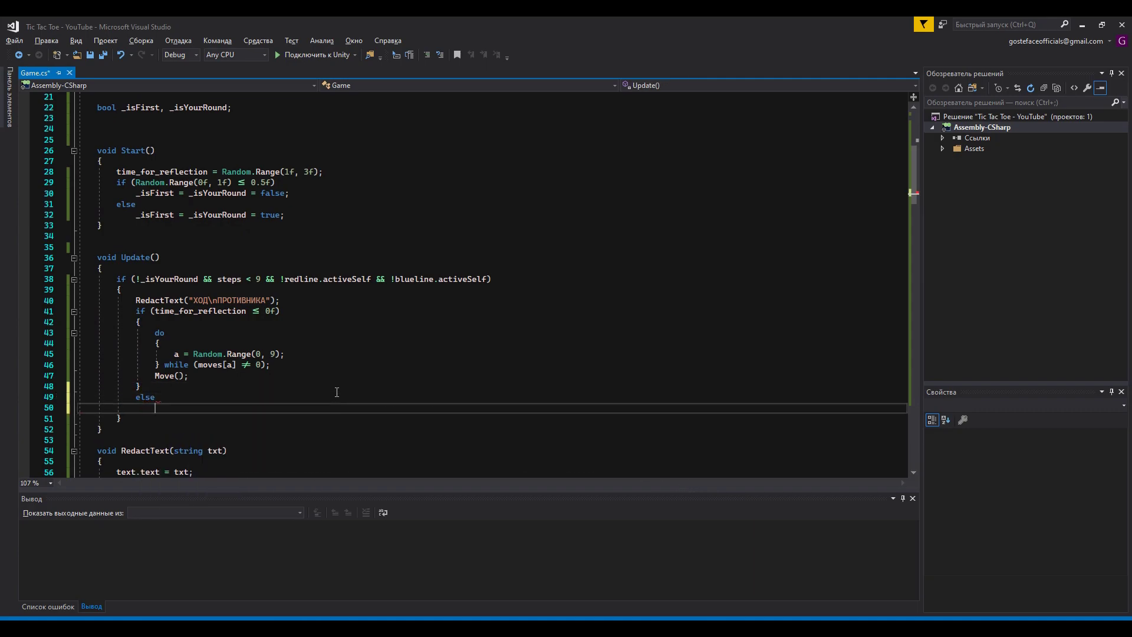
text(ti)
key(Tab)
text(Ti)
key(Tab)
text(.d)
key(Tab)
key(Down)
key(Return)
Step: Add an else-if for _isYourRound && steps < 9 with no winning line, showing the turn text
text(else if(_isYourRound)
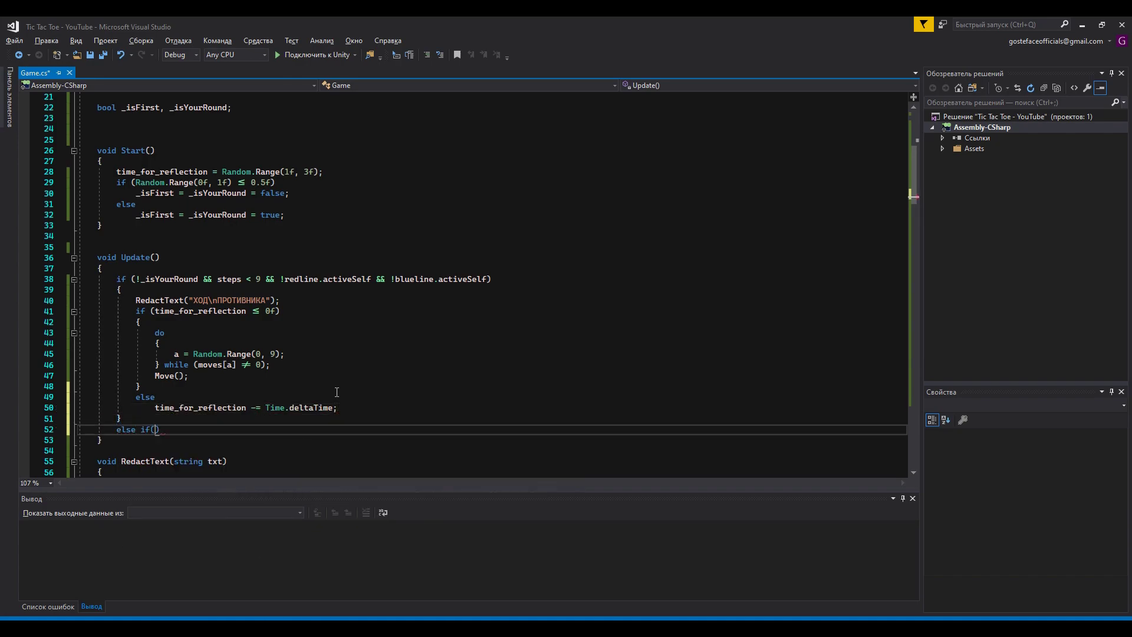
text( && steps < 9)
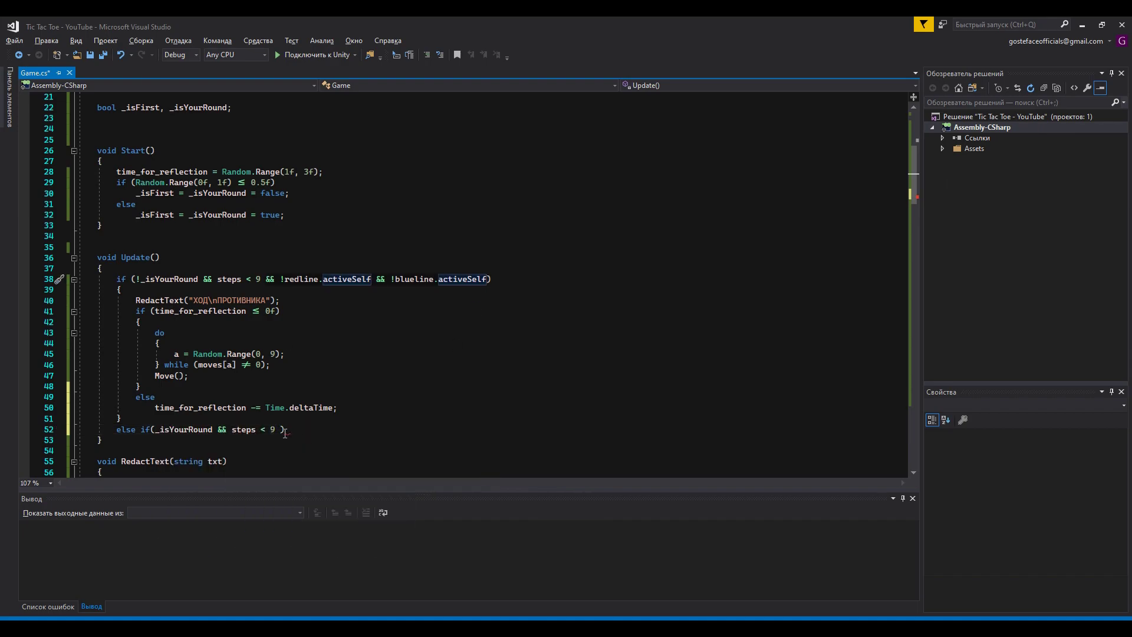
key(ctrl+v)
key(End)
key(Return)
text({)
key(Return)
text(Red()
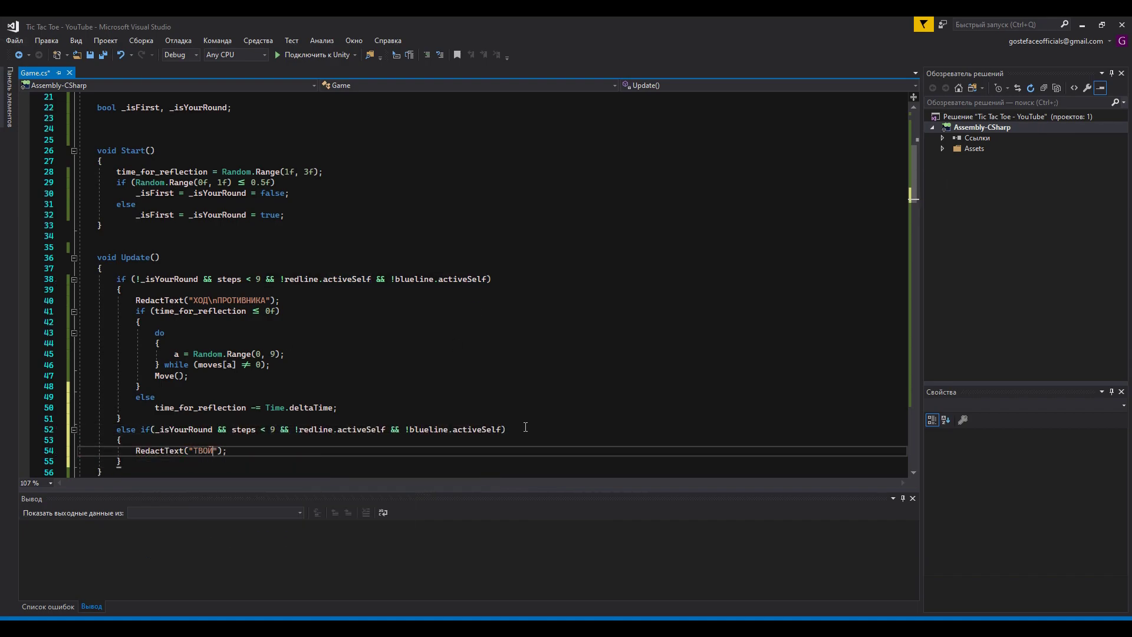
text( ХОД)
key(Down)
key(Return)
Step: Add a steps == 9 draw branch that shows "\nНИЧЬЯ!" via RedactText
text(else if(steps == 9)
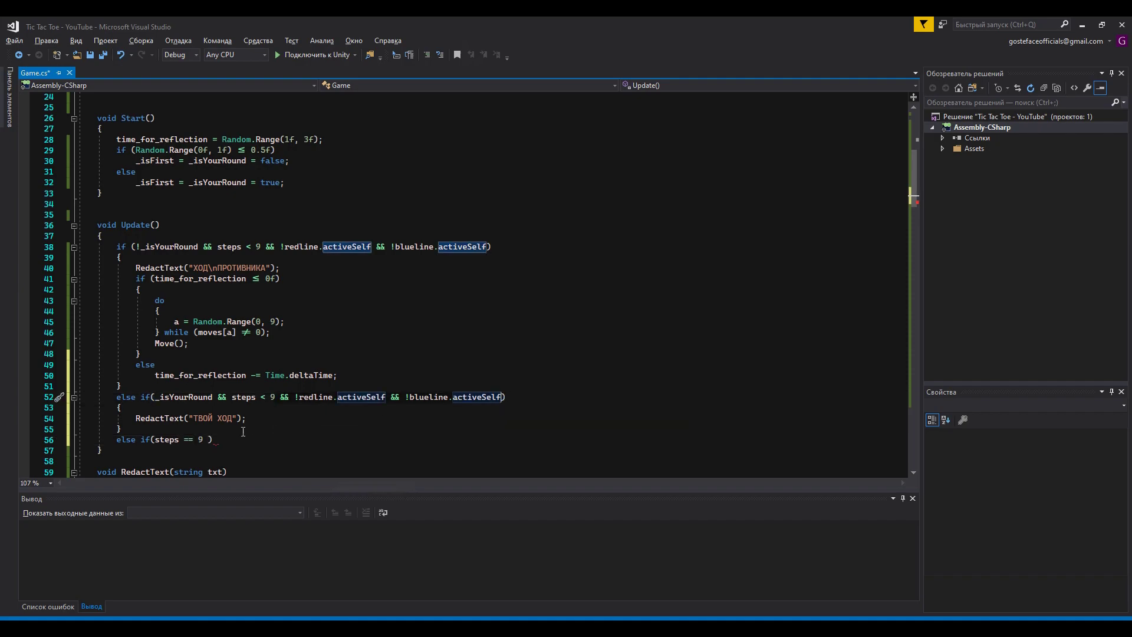
key(ctrl+v)
text(&& text.text != ")
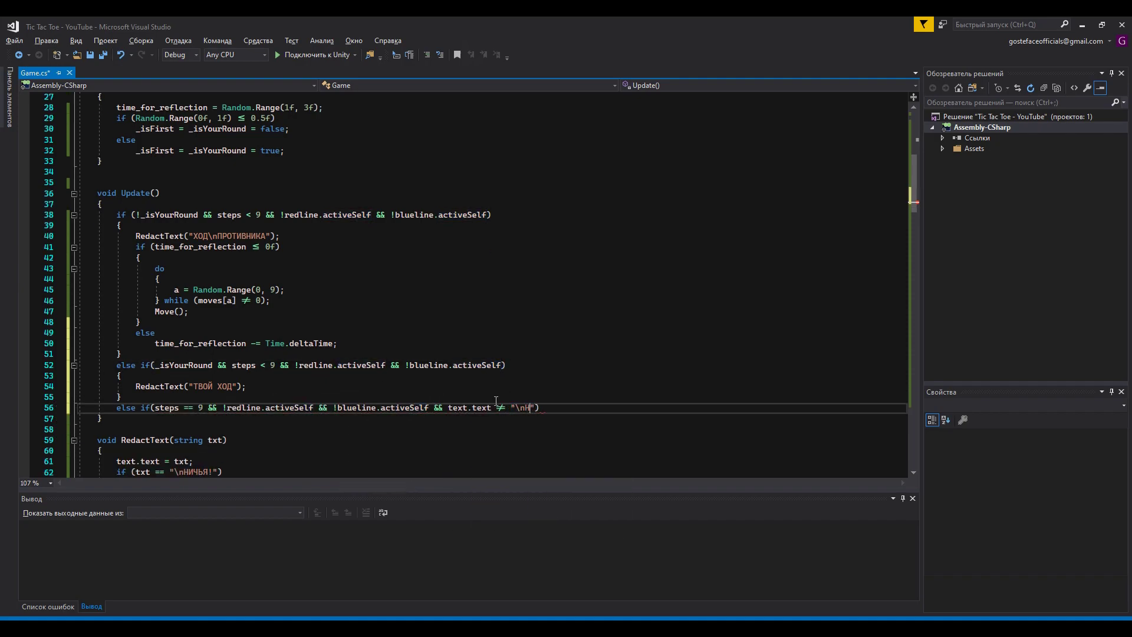
key(Return)
text(Red)
key(Tab)
text((")
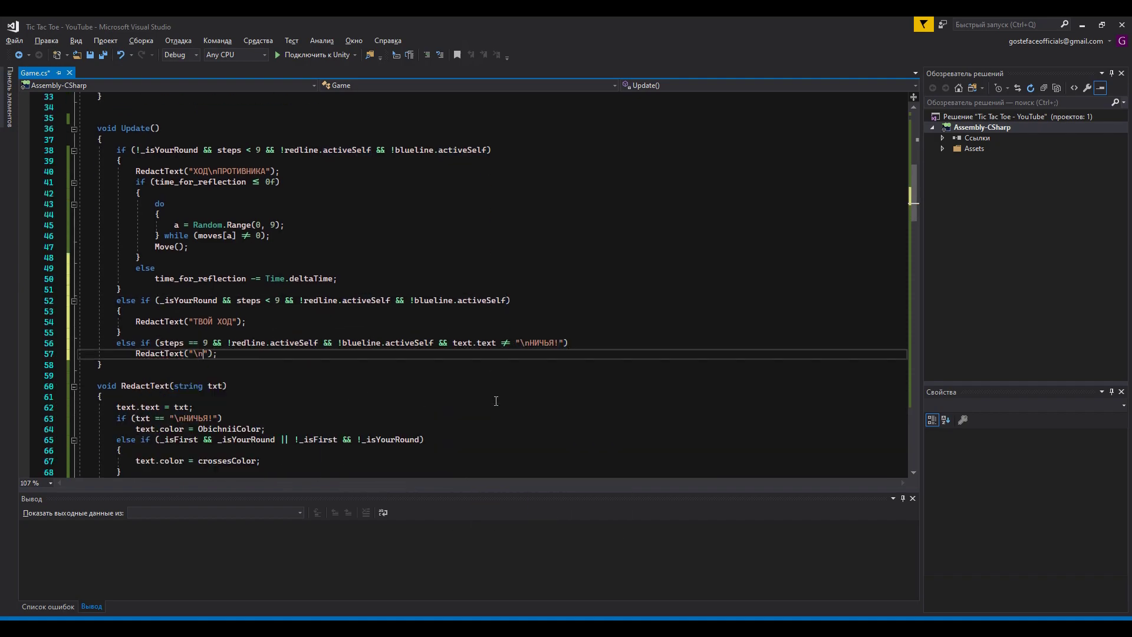
text(НИЧЬЯ!)
Step: Add a win-line else-if where a left mouse click calls Restart()
key(Return)
text(else if(red)
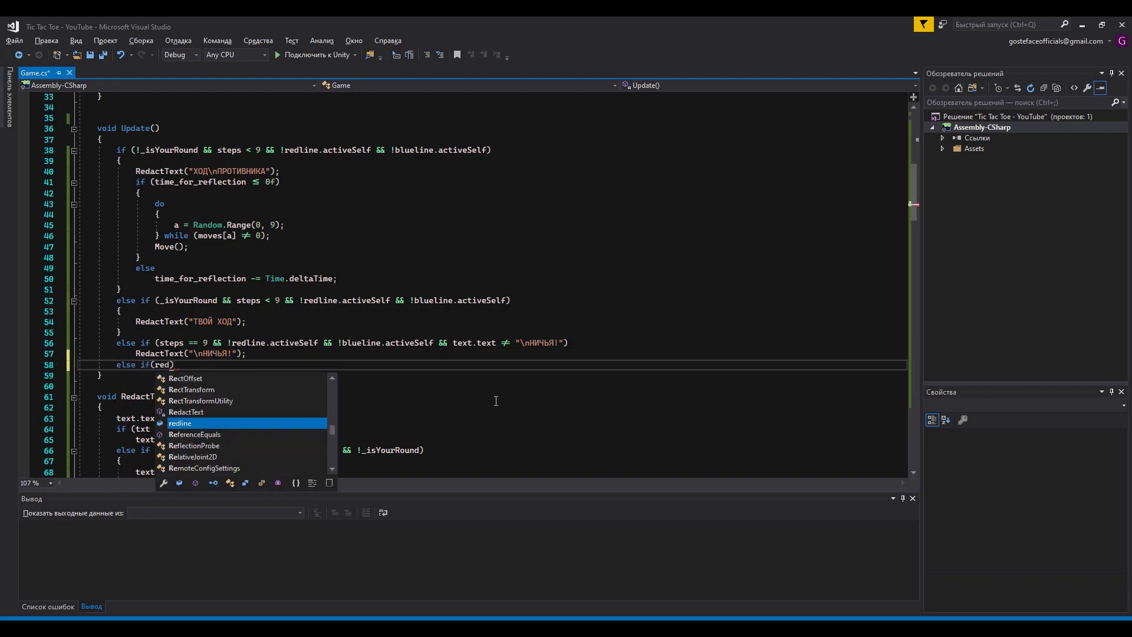
text(line.activeSelf && redline)
text(.GetComponent<SpriteRenderer>().)
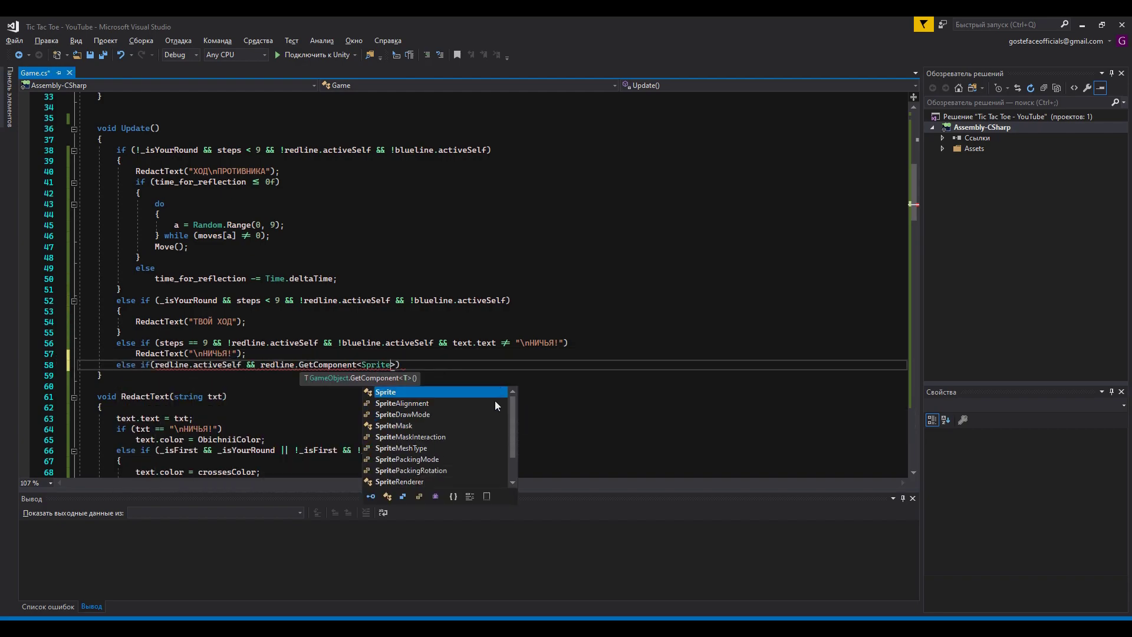
text(sprite.name == "37" || blueline.activeSelf && bl)
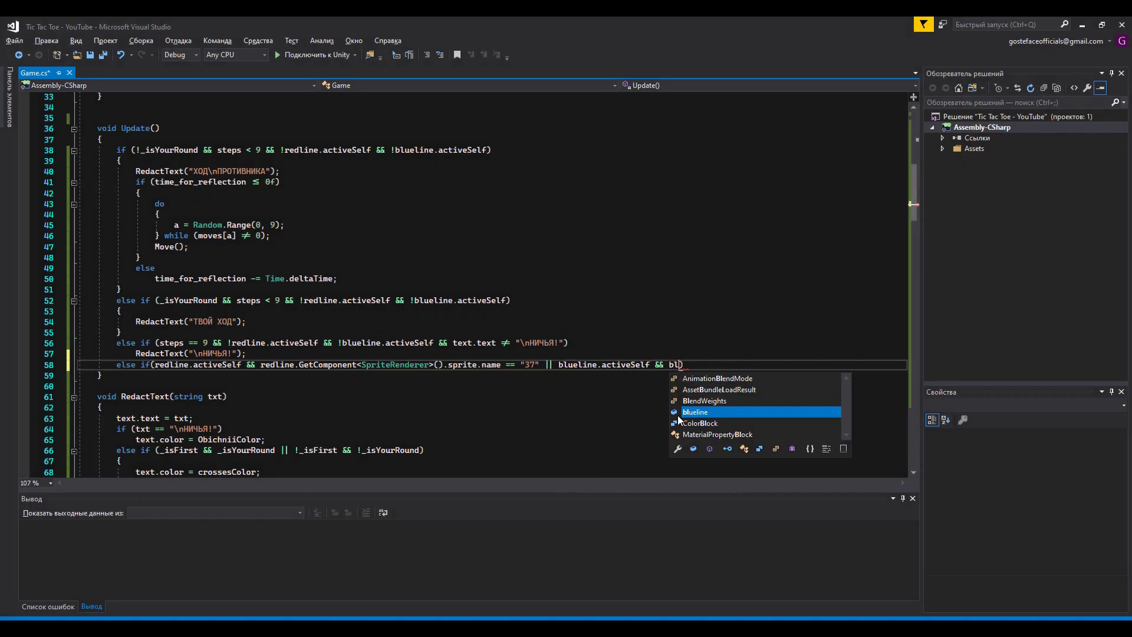
text(ueline.GetComponent<SpriteRenderer>().sprite.name == "36" )
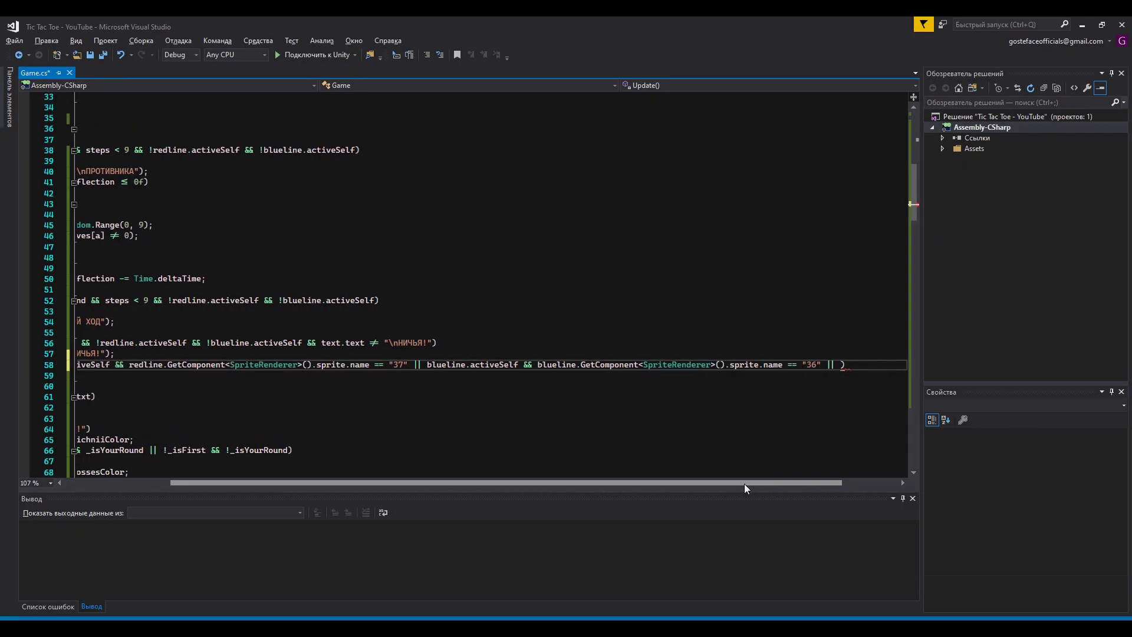
text(|| text.text == "\nНИЧЬЯ!"))
key(Return)
text(if (Input.GetKeyDown(KeyCode.Mouse0)))
key(Return)
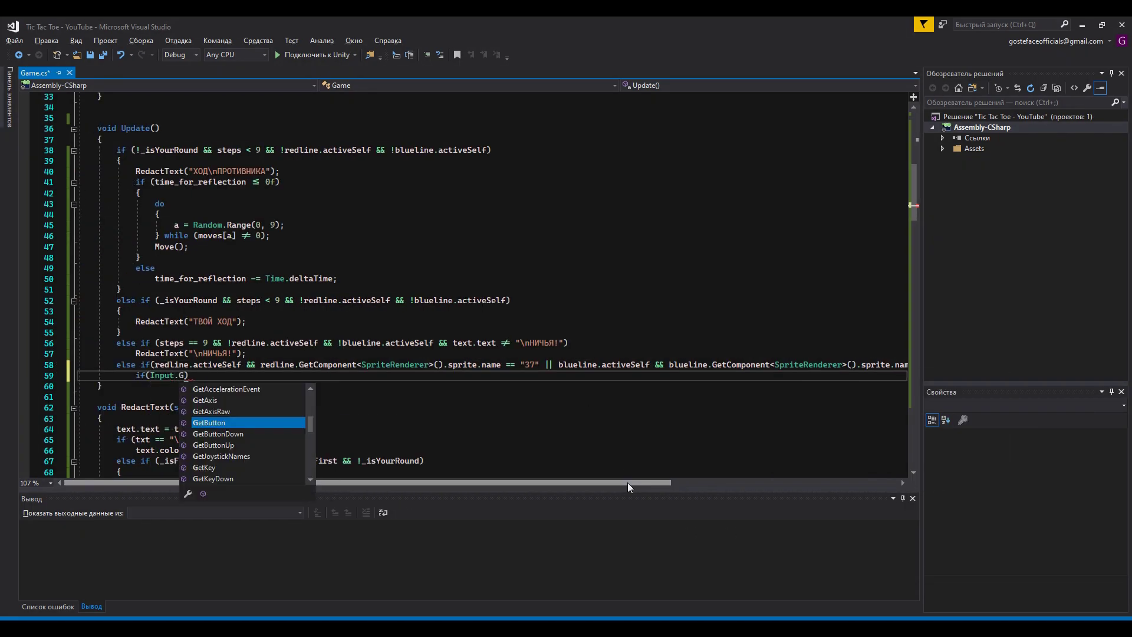
text(Restart();)
Step: Write a Restart() method that reloads the active scene with SceneManager.LoadScene
scroll(627, 483, down, 20)
click(296, 376)
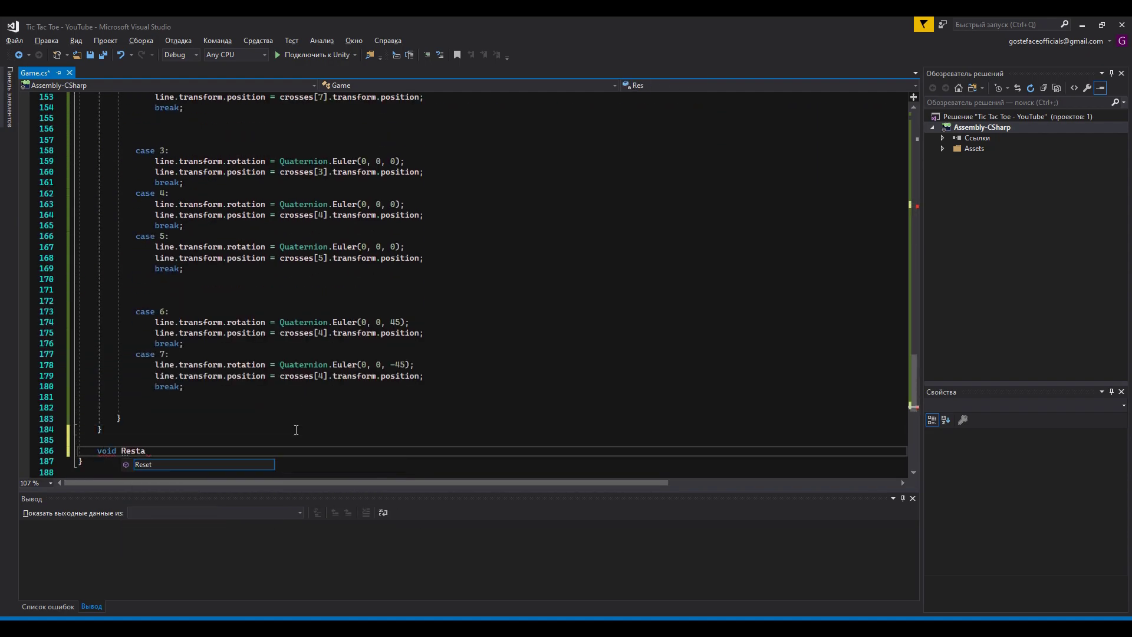
text(void Restart())
key(Return)
text({SceneManager.LoadScene(SceneManager.)
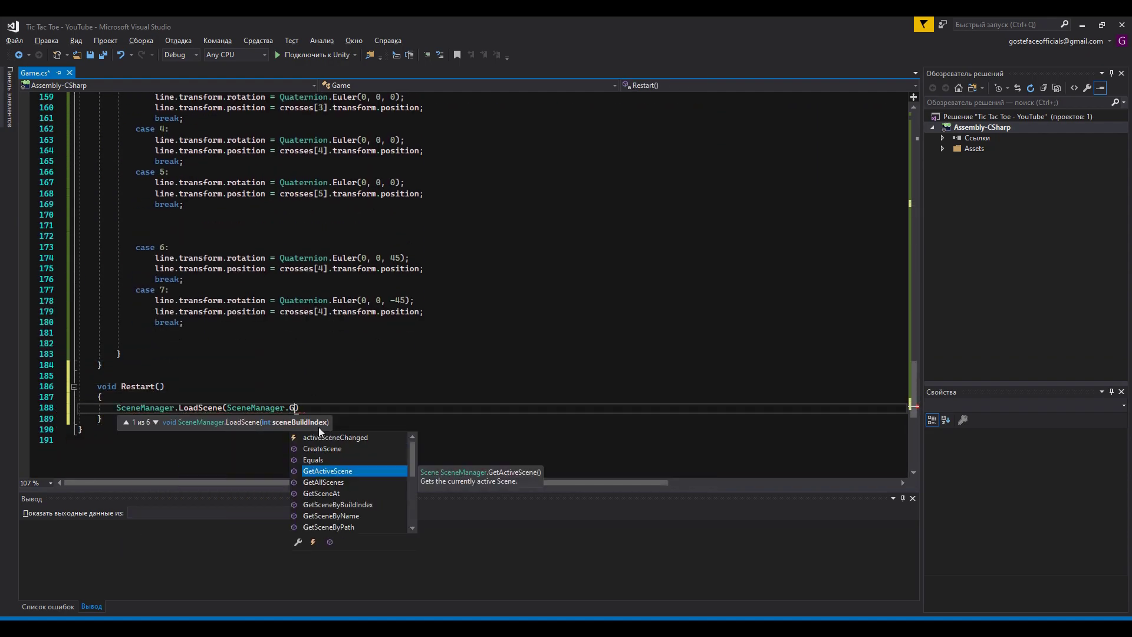
text(GetActiveScene().buildIndex);)
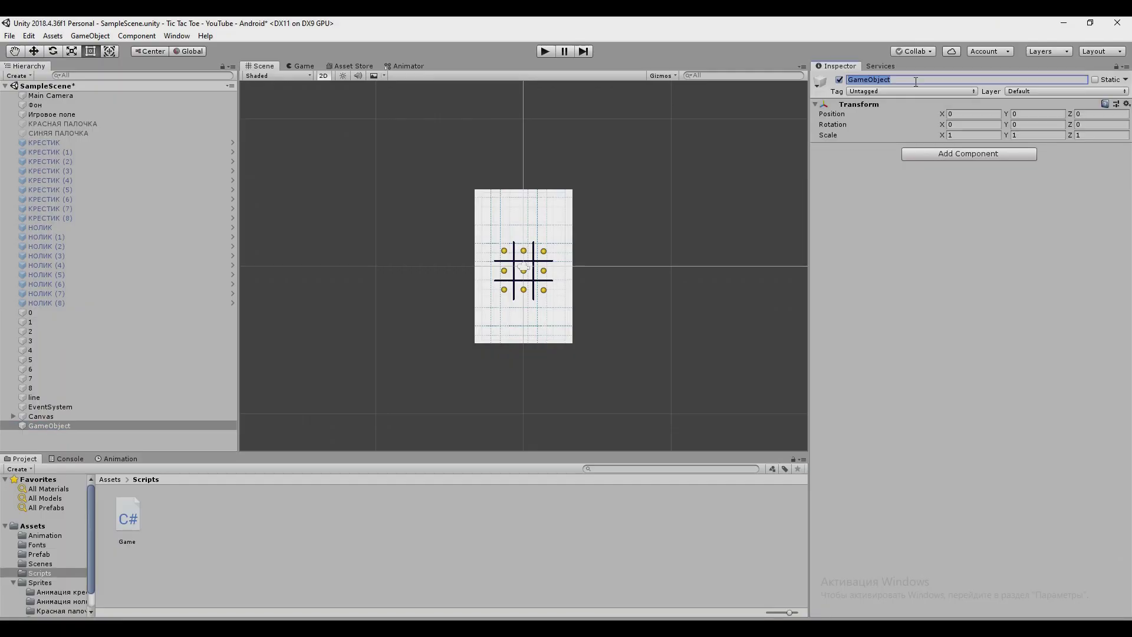
Step: Select the nine cross pieces, then create a new C# script named Click in Scripts
click(44, 143)
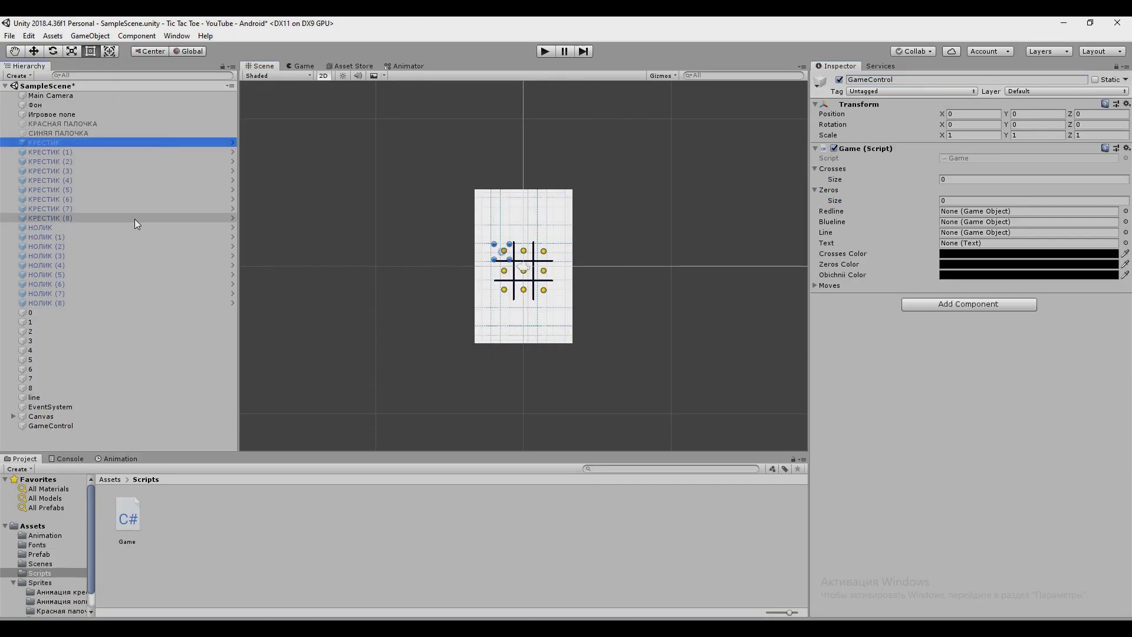
shift+click(35, 216)
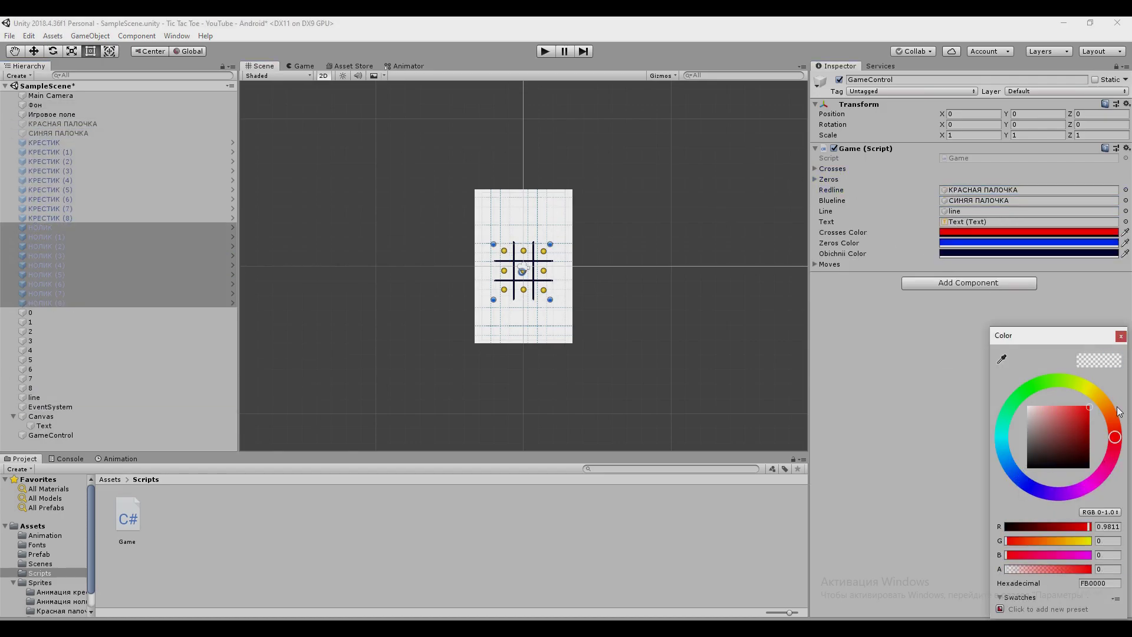
right_click(506, 530)
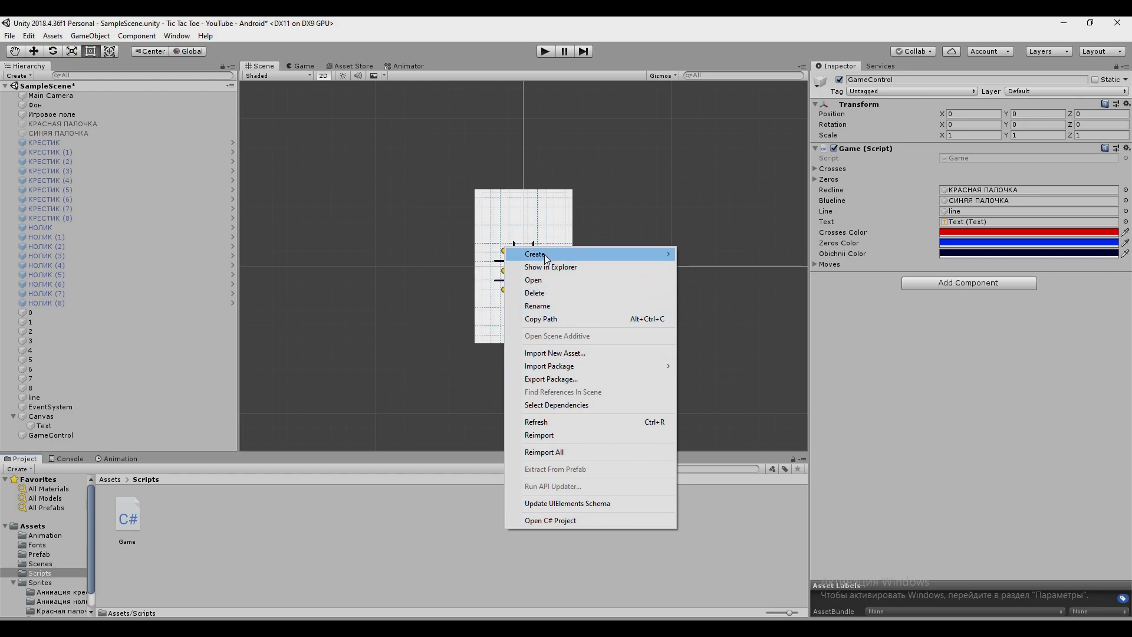
mouse_move(545, 256)
click(698, 229)
text(Click)
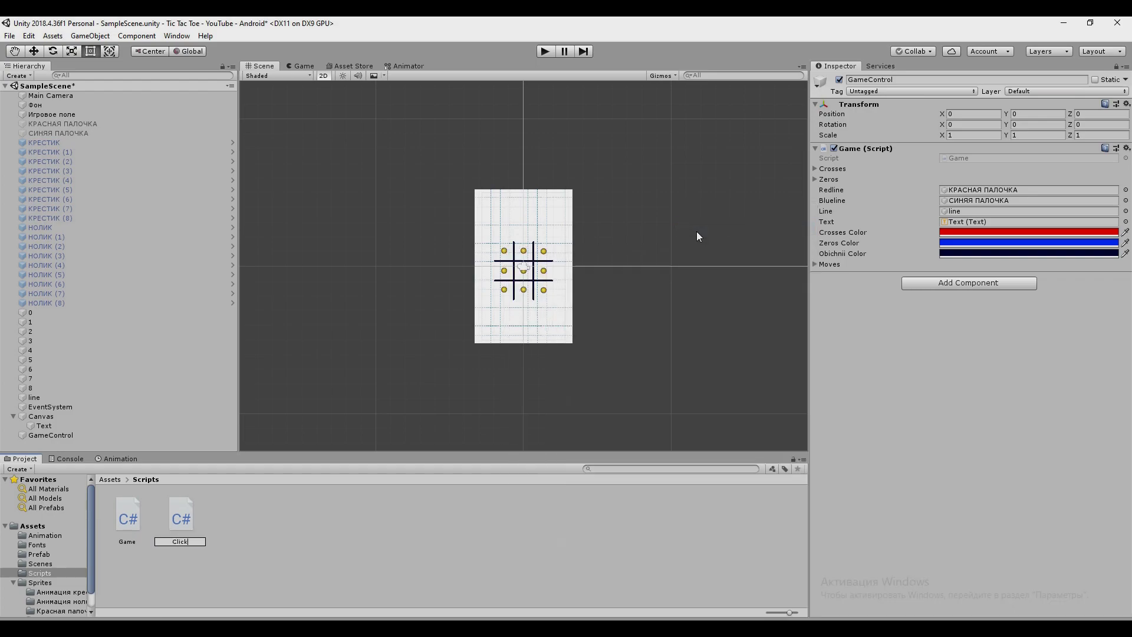
key(Return)
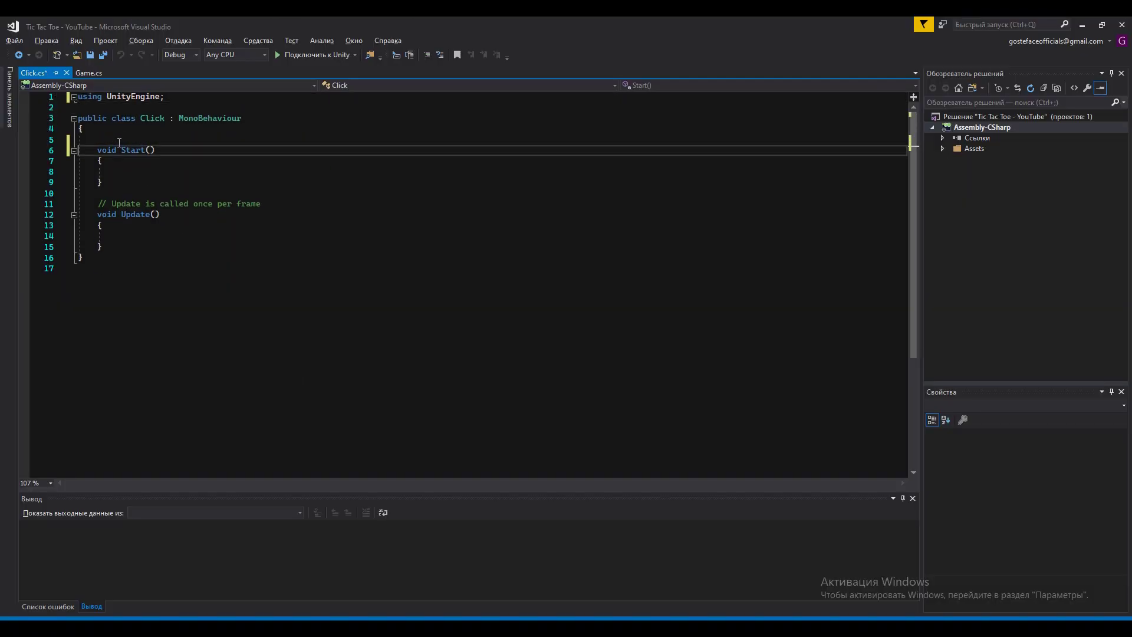
Step: Add a GameControl field, assign it with GameObject.Find("GameControl") in Start, and save
key(Return)
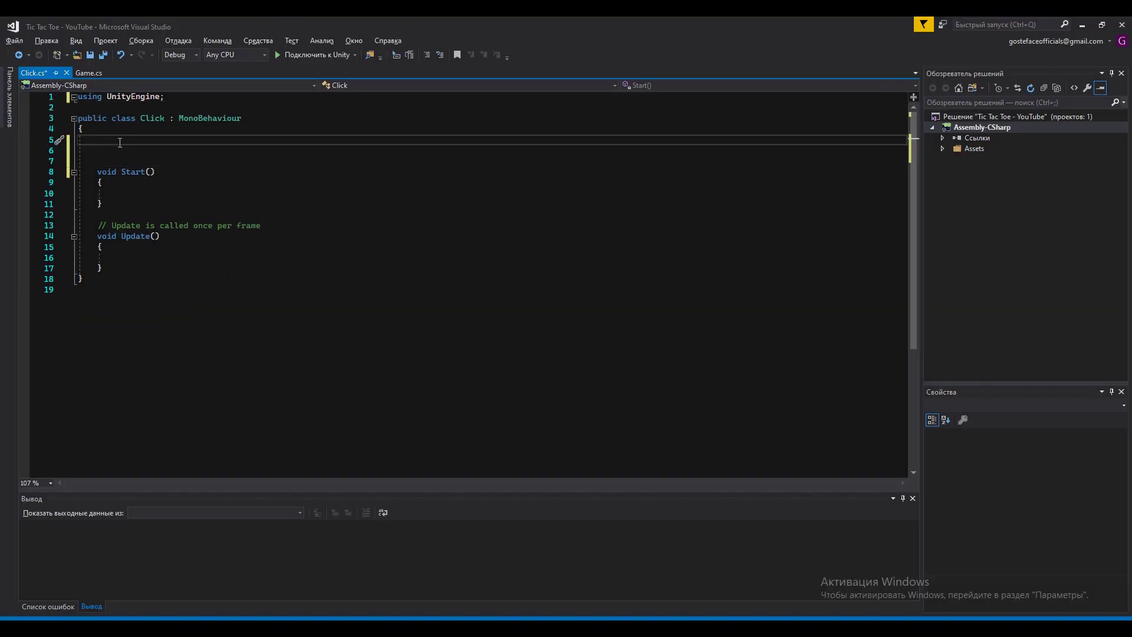
text(GameObject GameControl;)
key(Delete)
key(Down)
key(Down)
key(Down)
text(GameControl = )
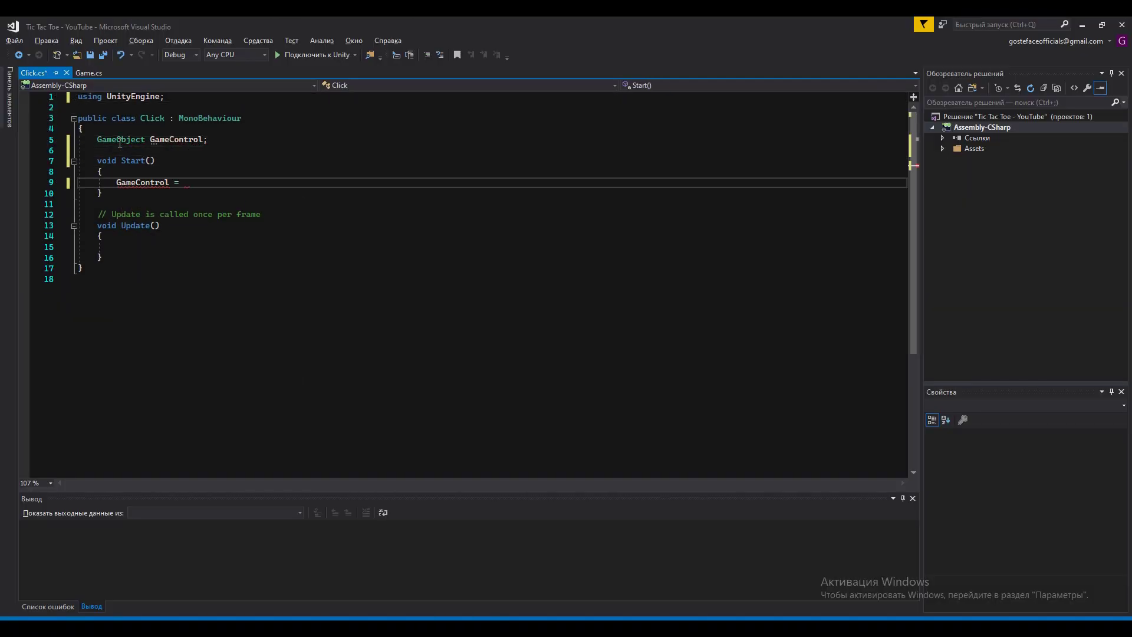
text(GameObject.Find("GameControl");)
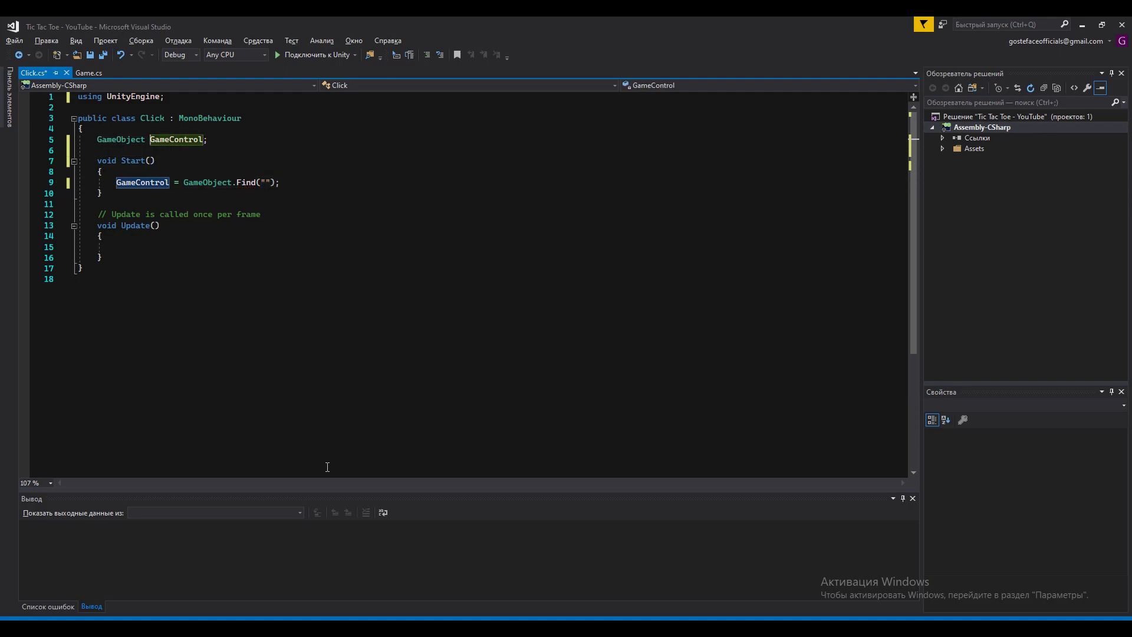
key(Down)
key(Down)
key(Down)
key(End)
key(ctrl+s)
Step: Write OnMouseDown: if the cell is free, set b, call Move(), and randomise time_for_reflection 1–3
text(void On)
key(Tab)
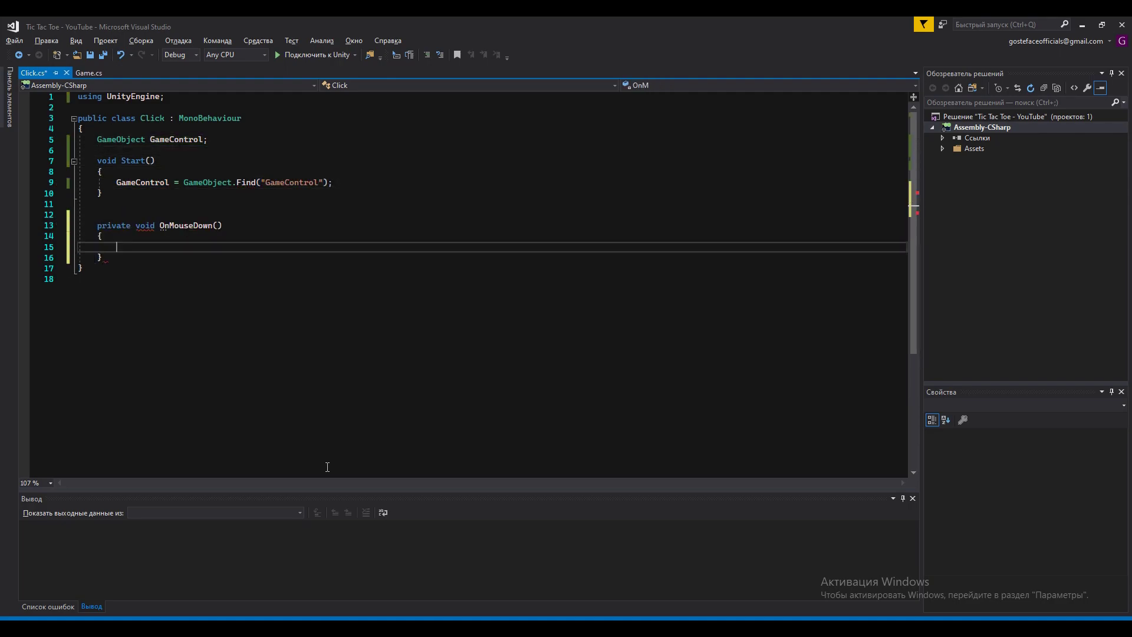
text(if(GameControl.GetComponent<Game>())
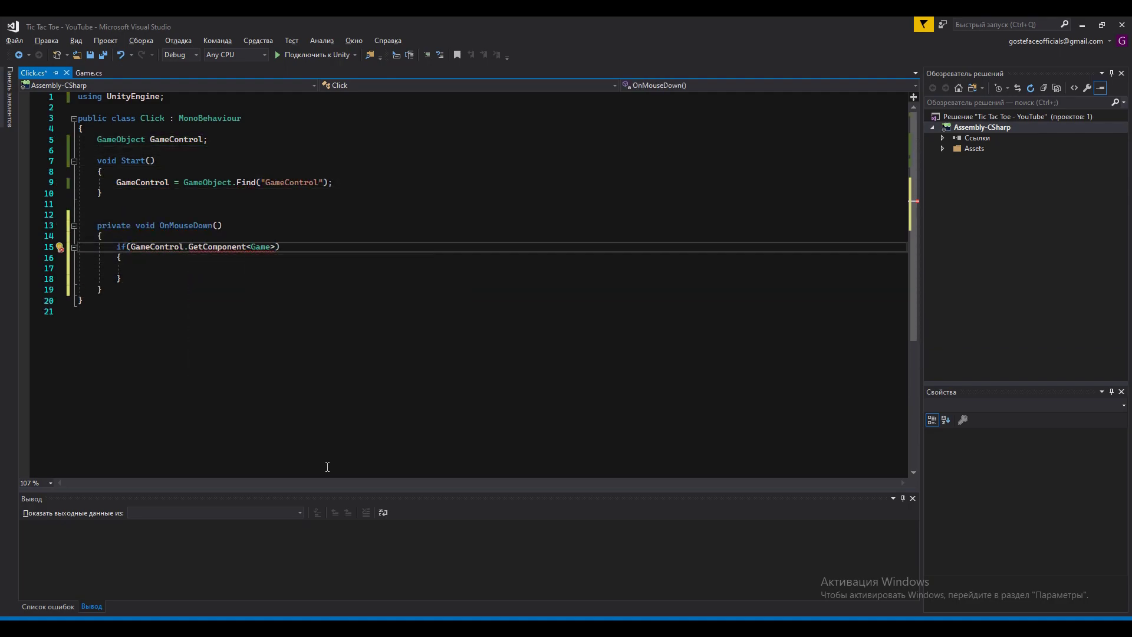
text(.moves[int.Parse()
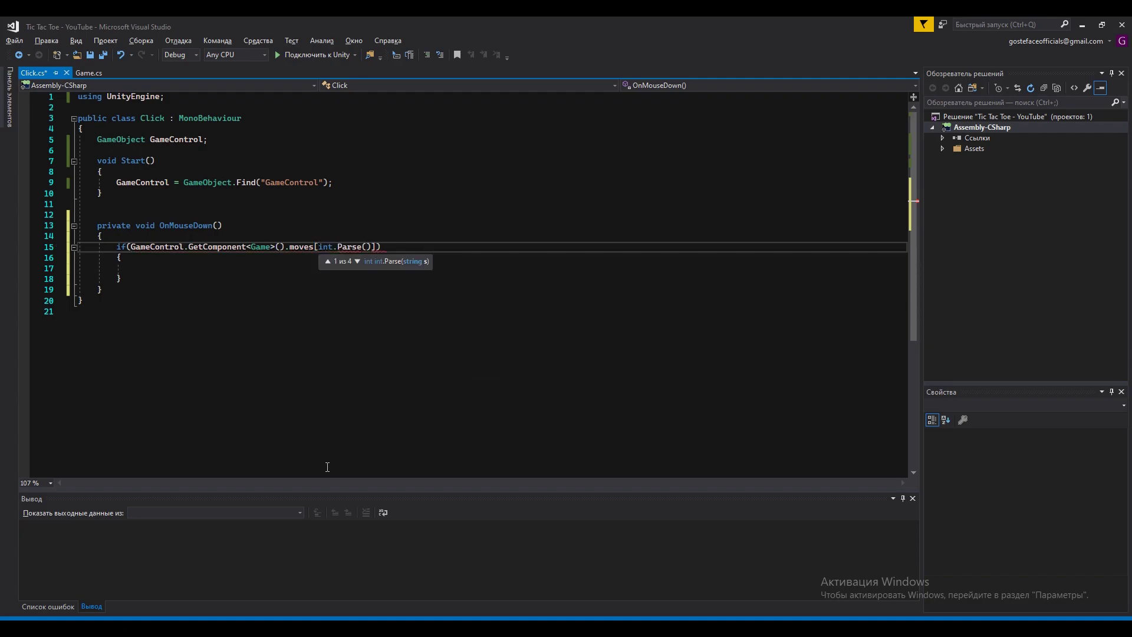
text(name))
key(Down)
key(Down)
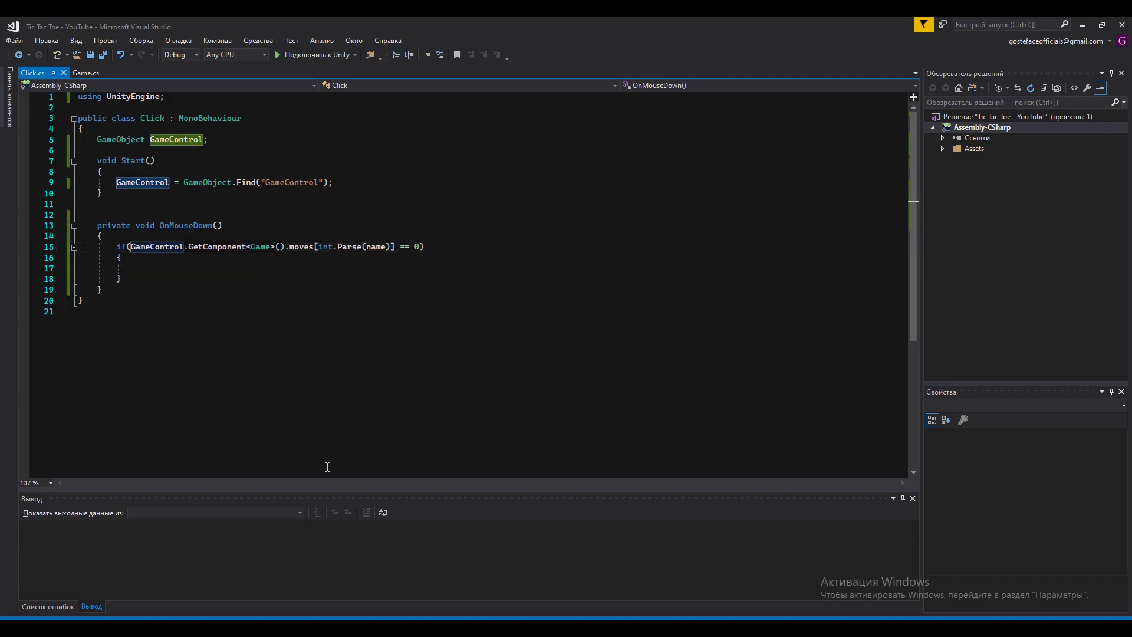
text(GameControl.GetComponent<Game>().b = int.Parse(name);)
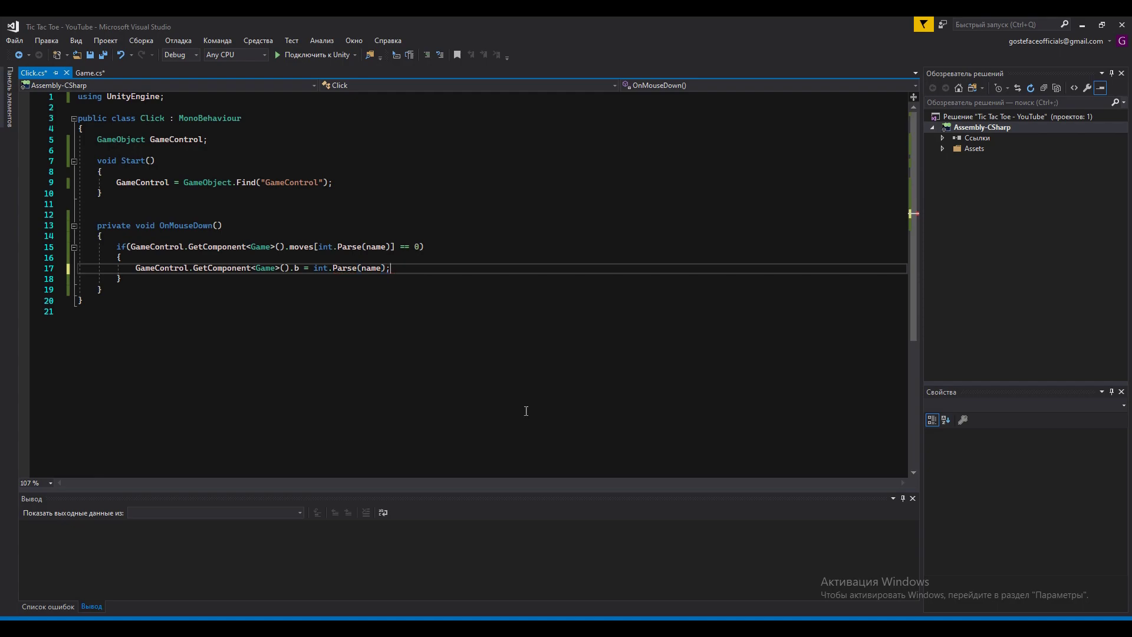
key(End)
key(Return)
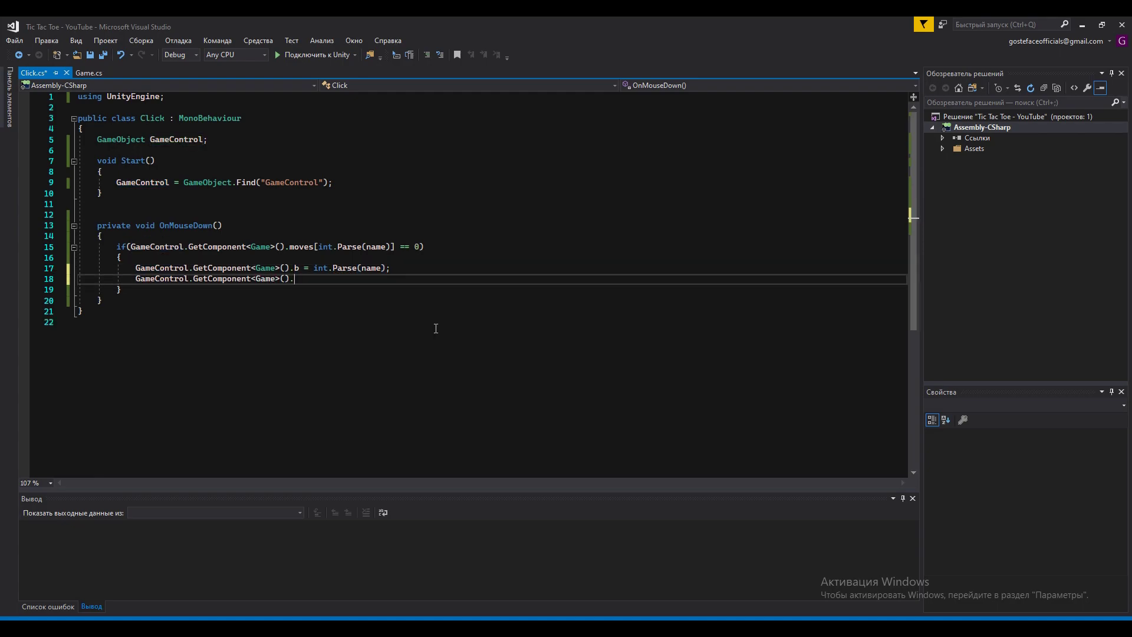
text(GameControl.GetComponent<Game>().Move();)
key(Return)
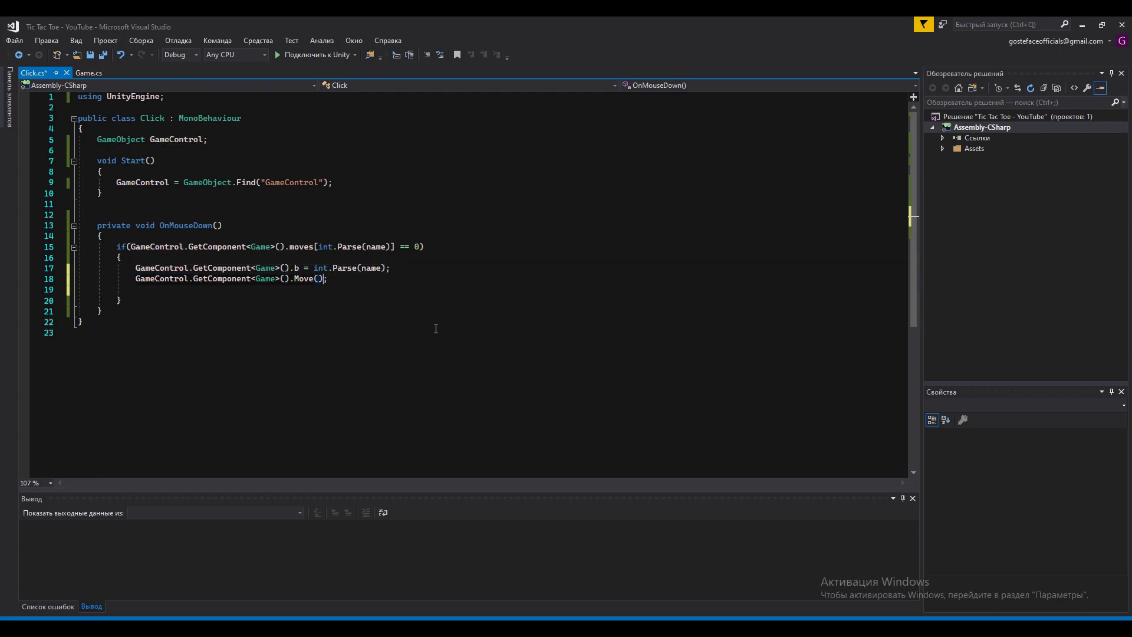
text(GameControl.GetComponent<Game>().time_for_reflection = Random.R)
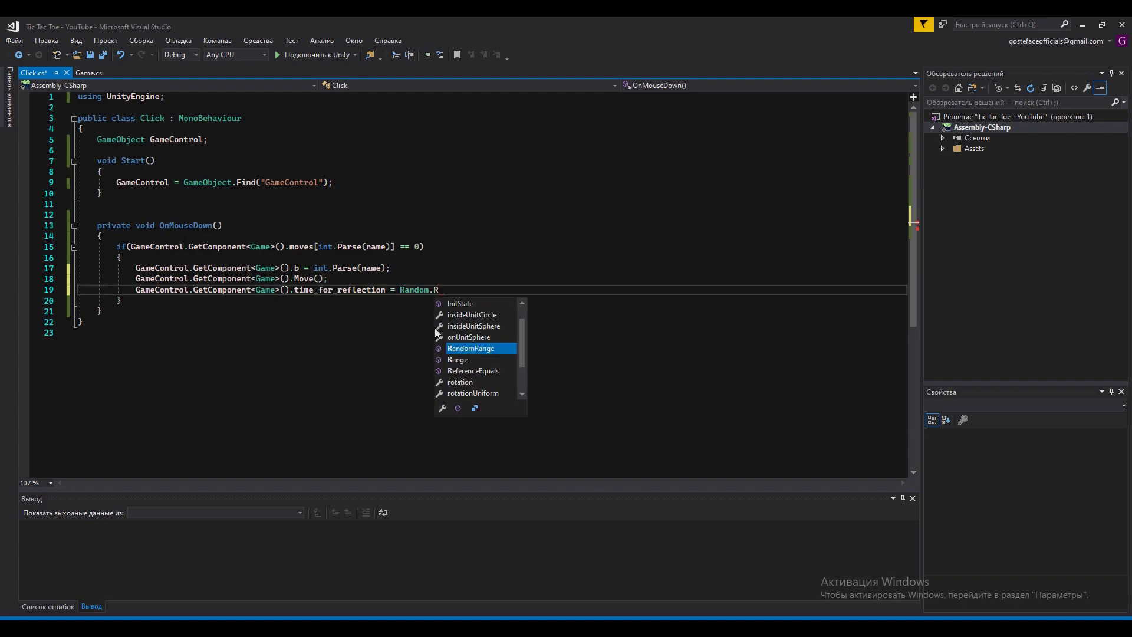
text(ange(1f, 3f)
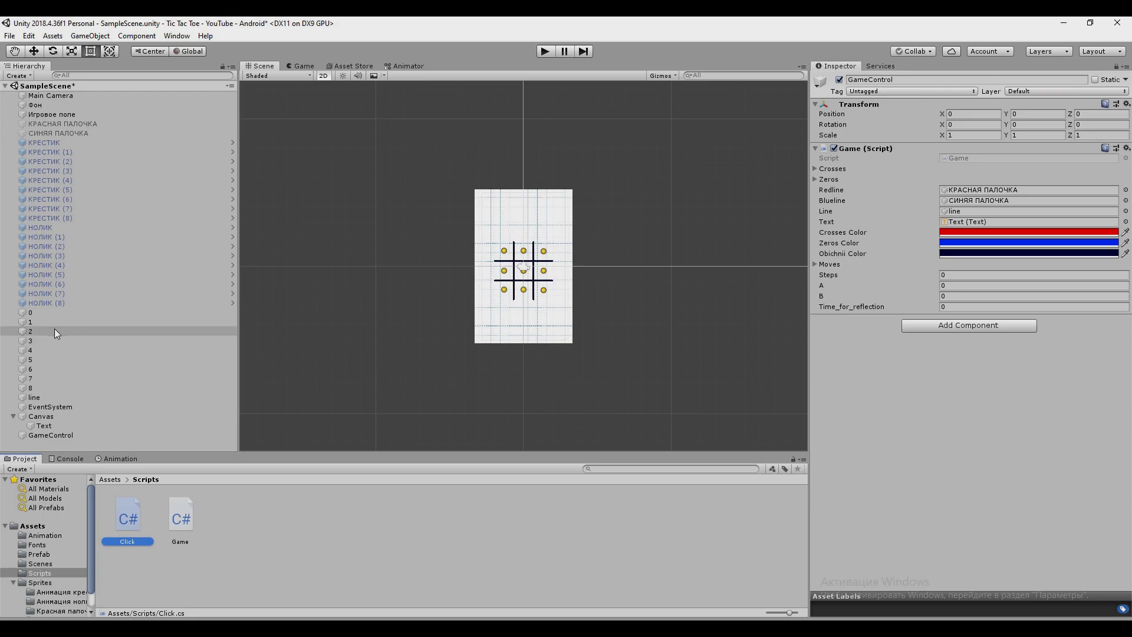
Step: Attach the Click script to all nine cell objects 0–8
click(56, 316)
shift+click(48, 387)
click(1121, 72)
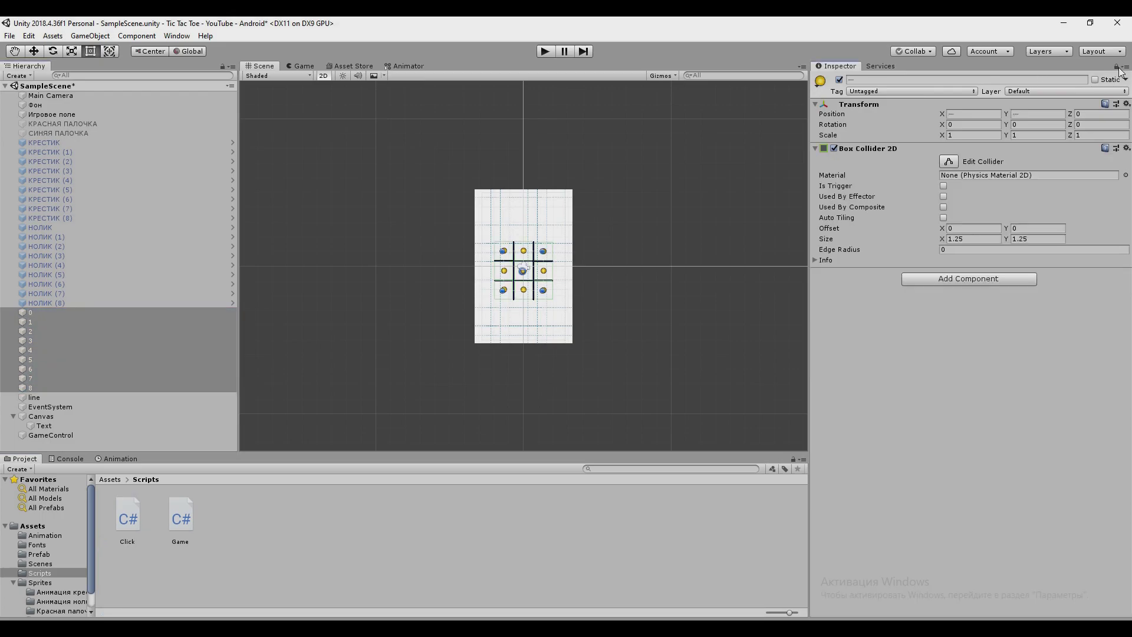
drag(1008, 392, 1010, 394)
Step: Enter Play mode and play test rounds, placing marks in several cells
key(ctrl+p)
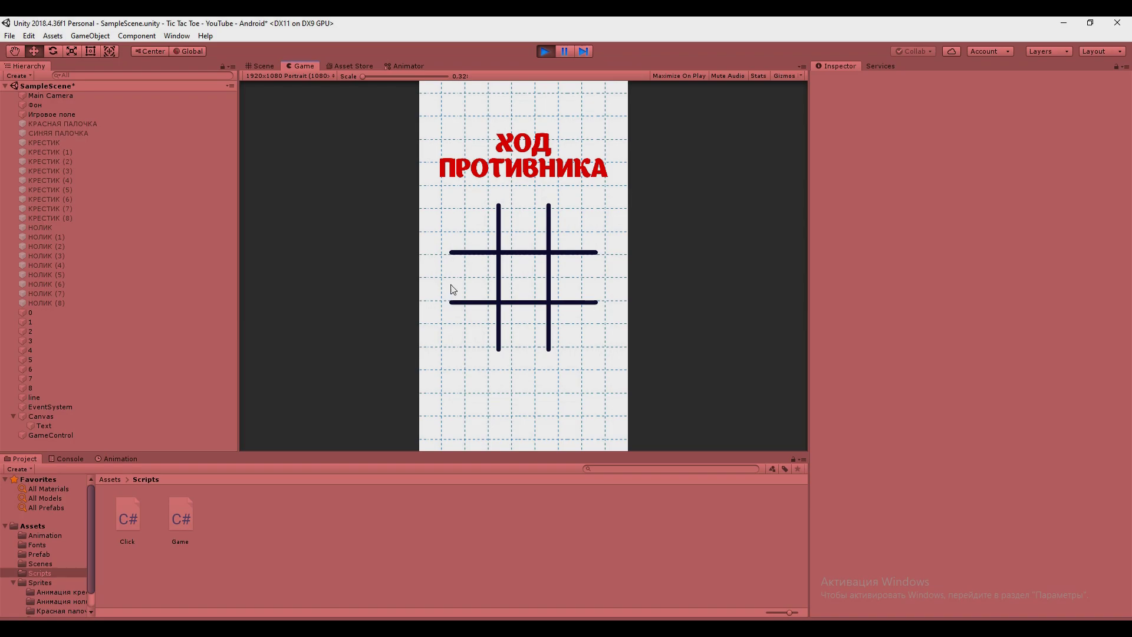
click(575, 229)
click(474, 325)
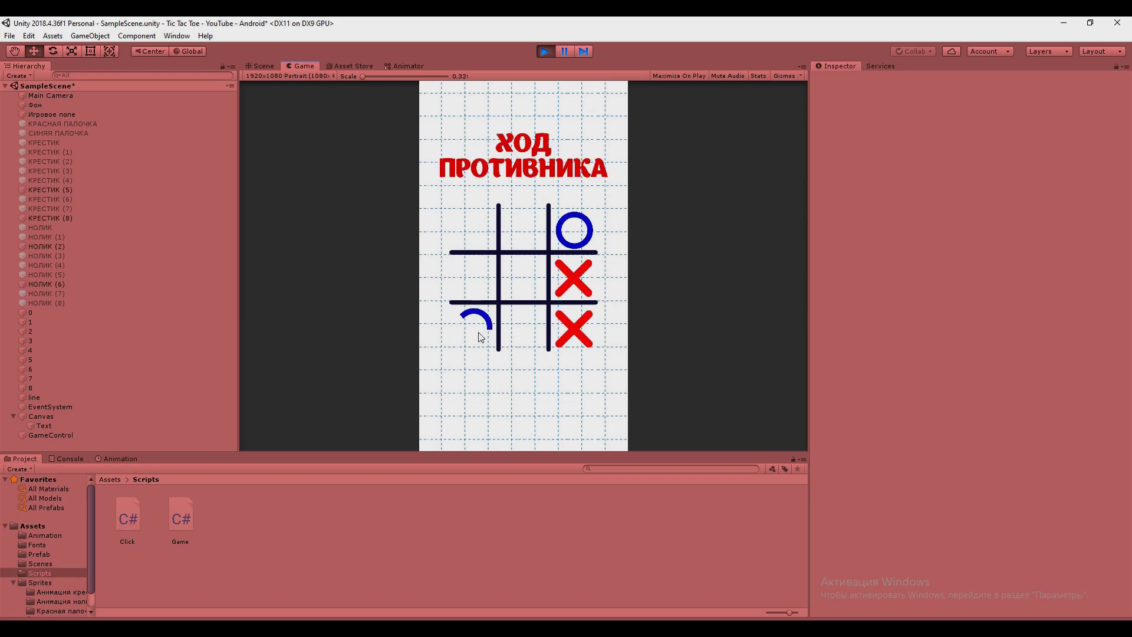
click(524, 277)
click(466, 331)
click(472, 278)
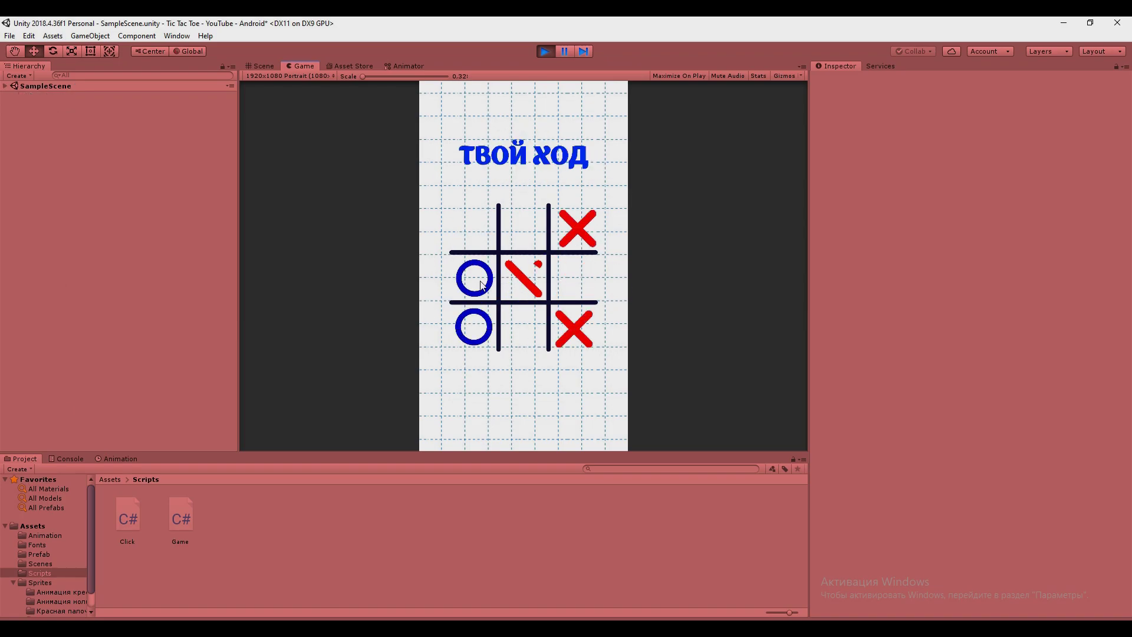
click(522, 324)
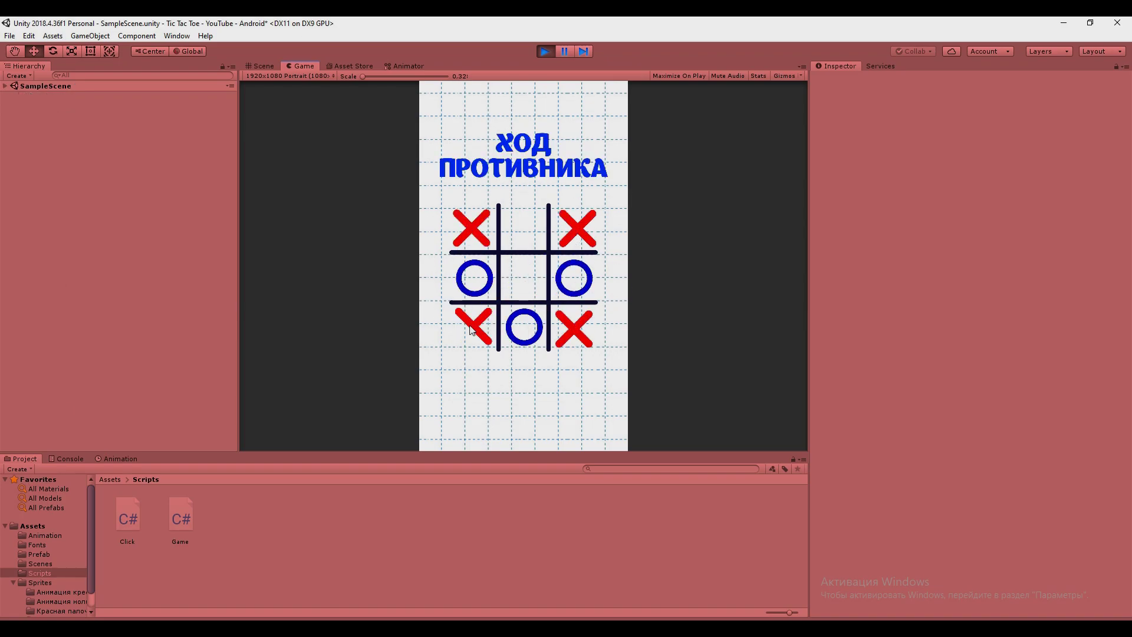
click(524, 278)
click(524, 327)
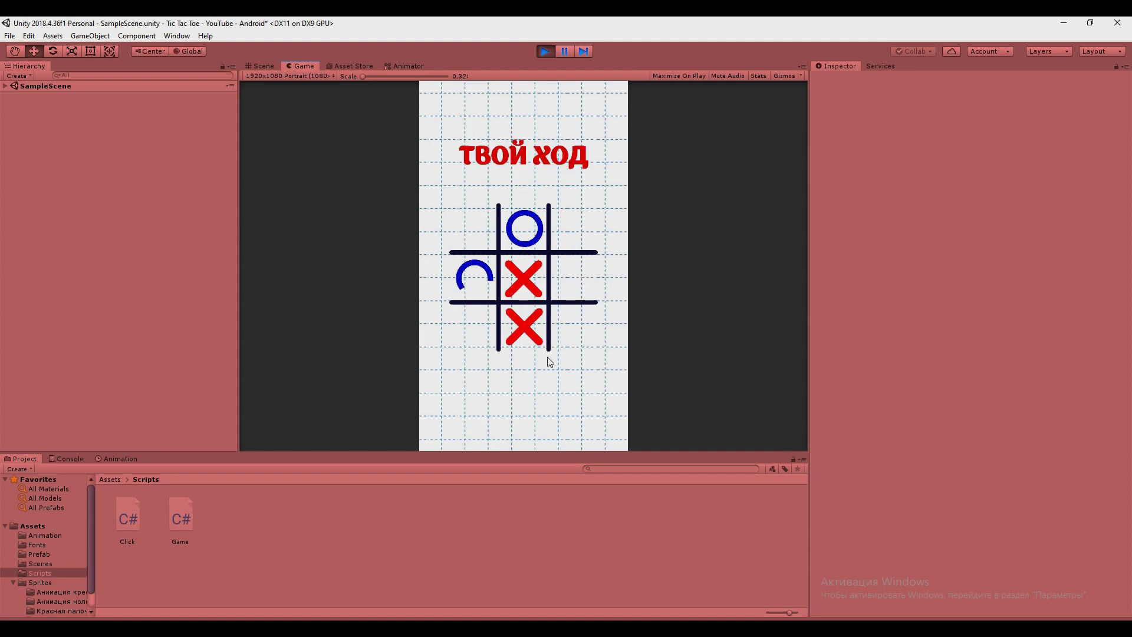
click(580, 275)
click(475, 228)
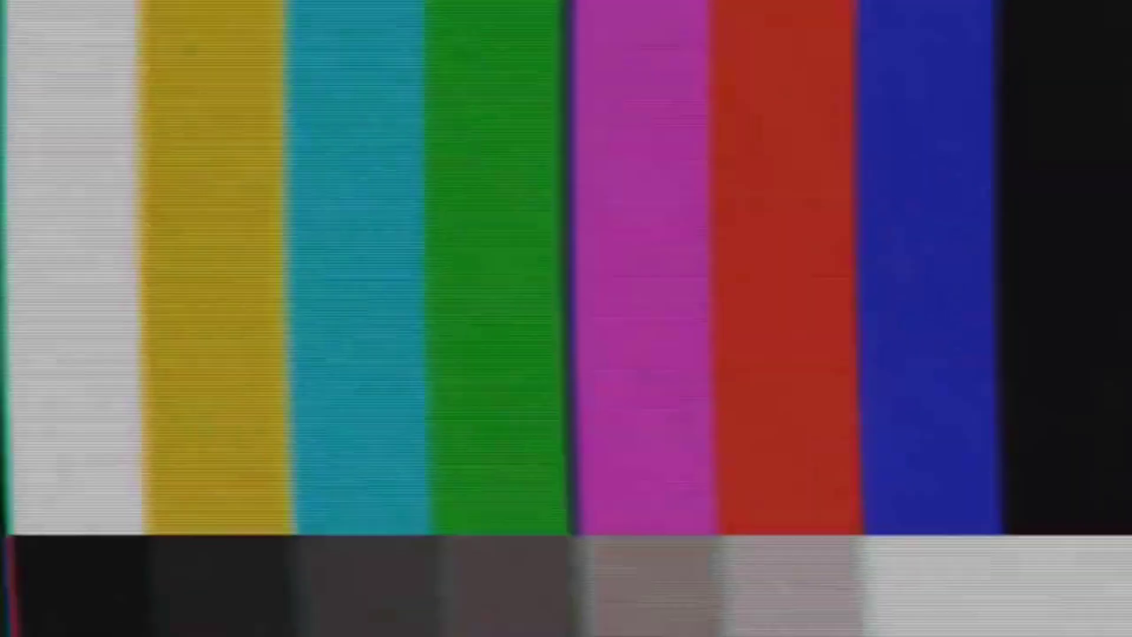